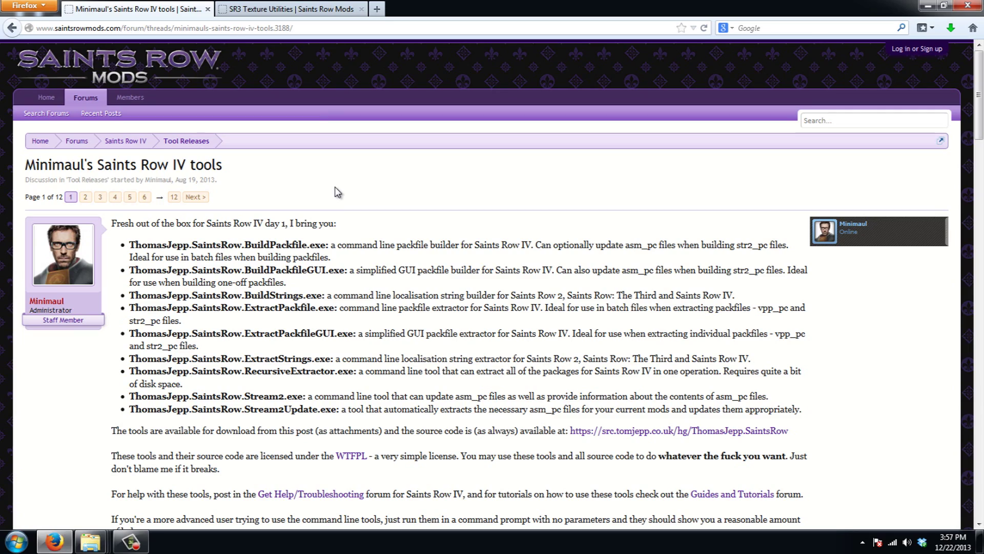
# Scroll to the Minimaul thread's attachments, then bring the SR3TextureUtilities6.7z attachment into view in the next tab
pyautogui.scroll(-5, 433, 354)
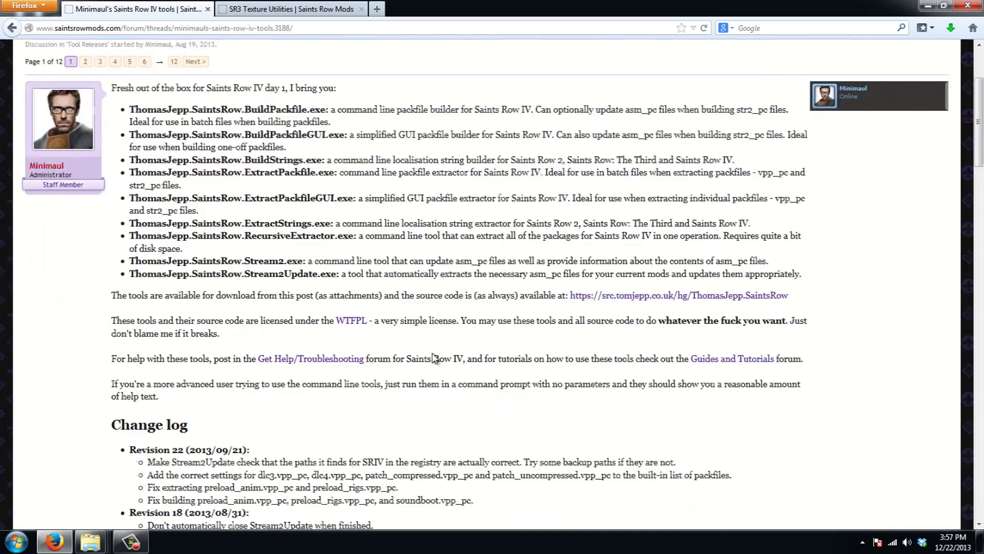
pyautogui.scroll(-4, 433, 354)
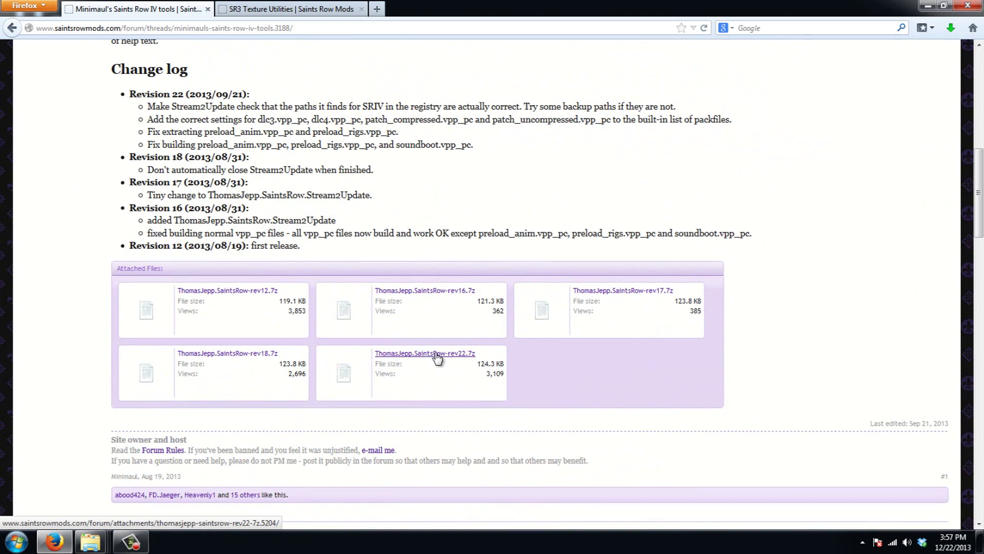
pyautogui.hotkey('ctrl', 'Tab')
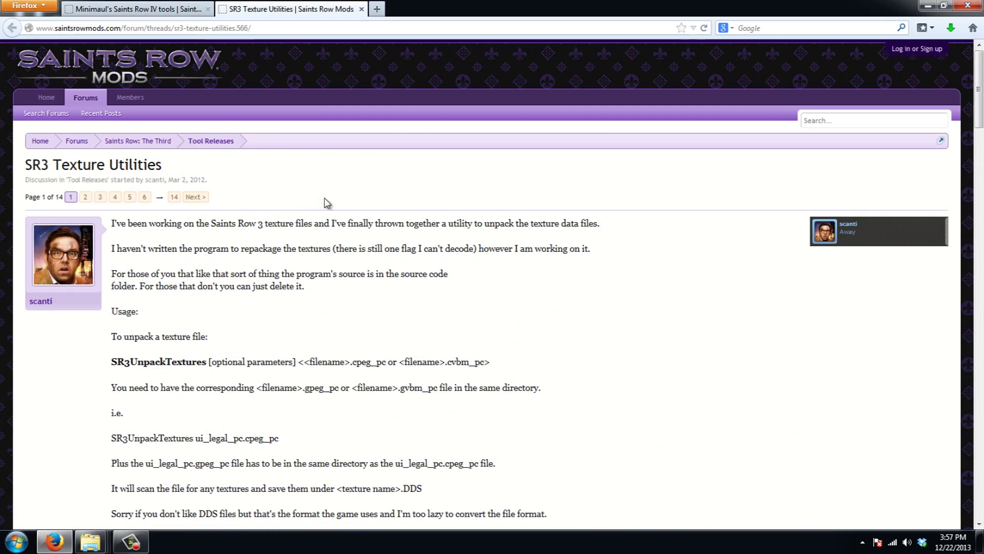
pyautogui.scroll(-12, 327, 203)
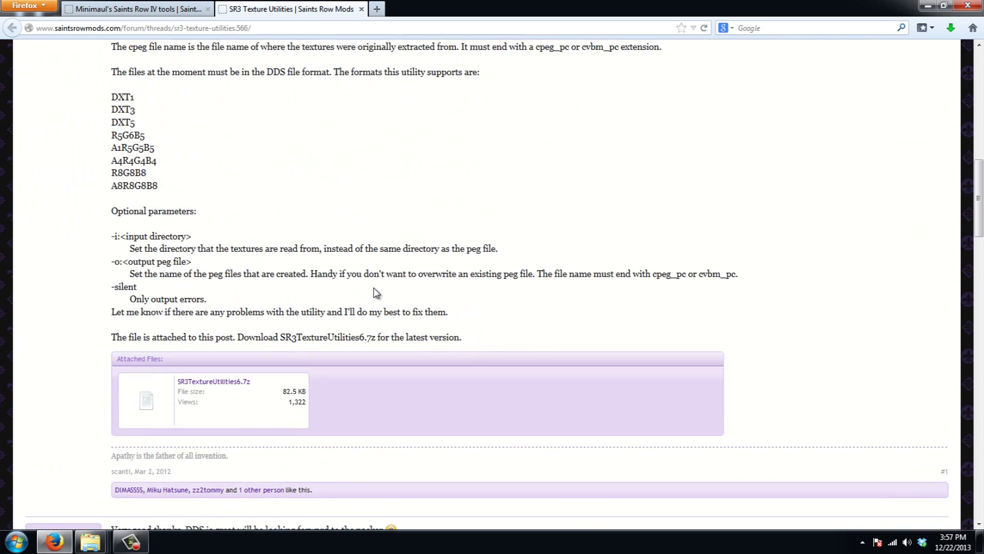
pyautogui.scroll(-1, 359, 302)
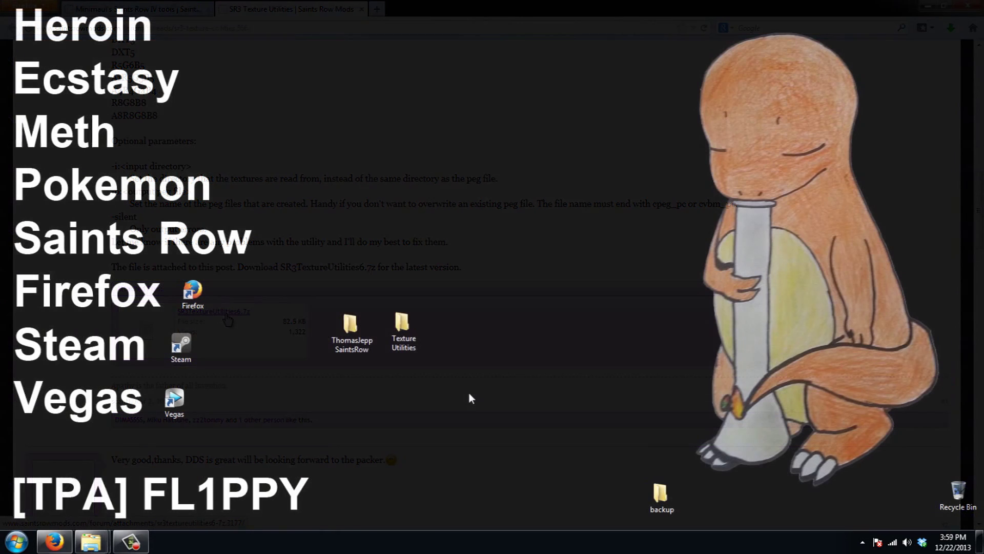
# Open the ThomasJeppSaintsRow desktop folder and launch ExtractPackfileGUI
pyautogui.moveTo(467, 392); pyautogui.dragTo(333, 278)
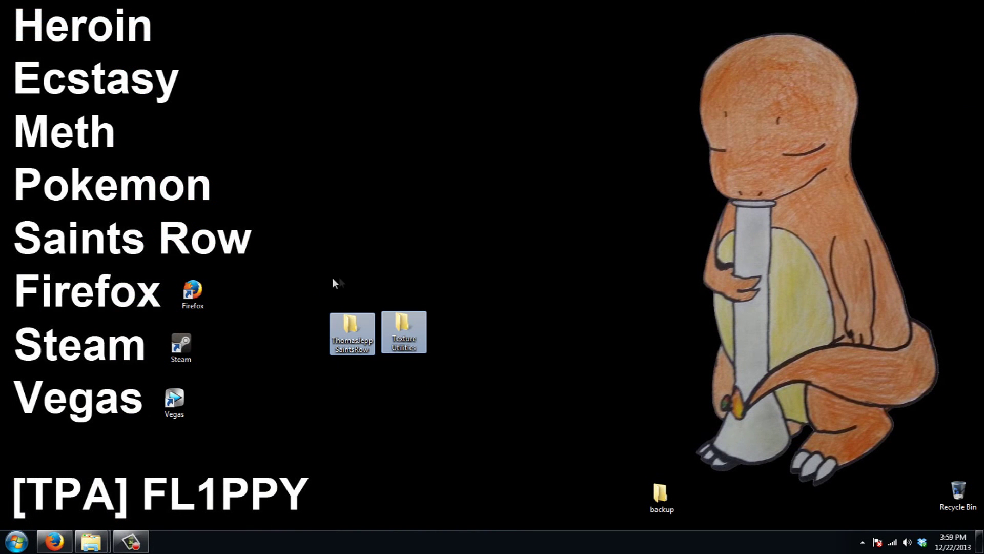
pyautogui.click(358, 402)
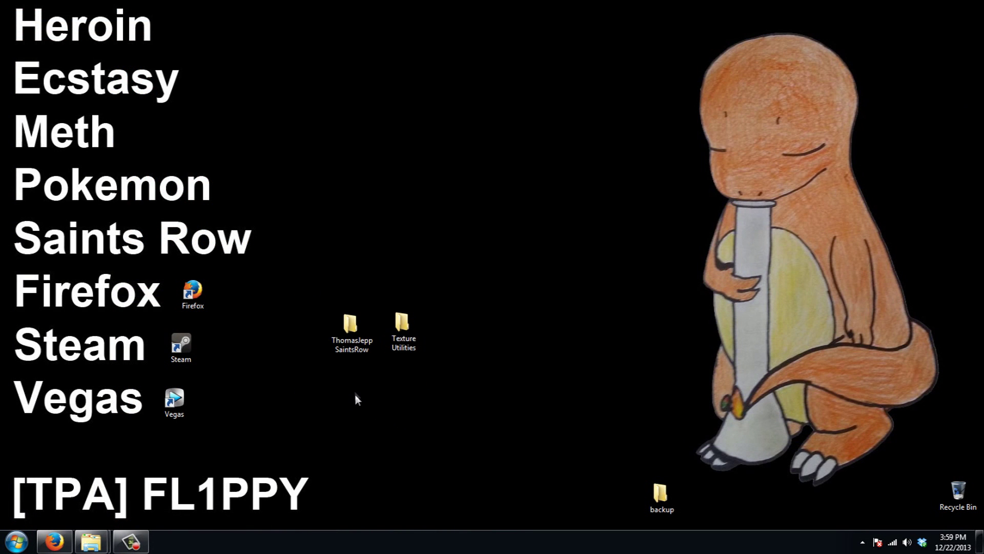
pyautogui.doubleClick(351, 346)
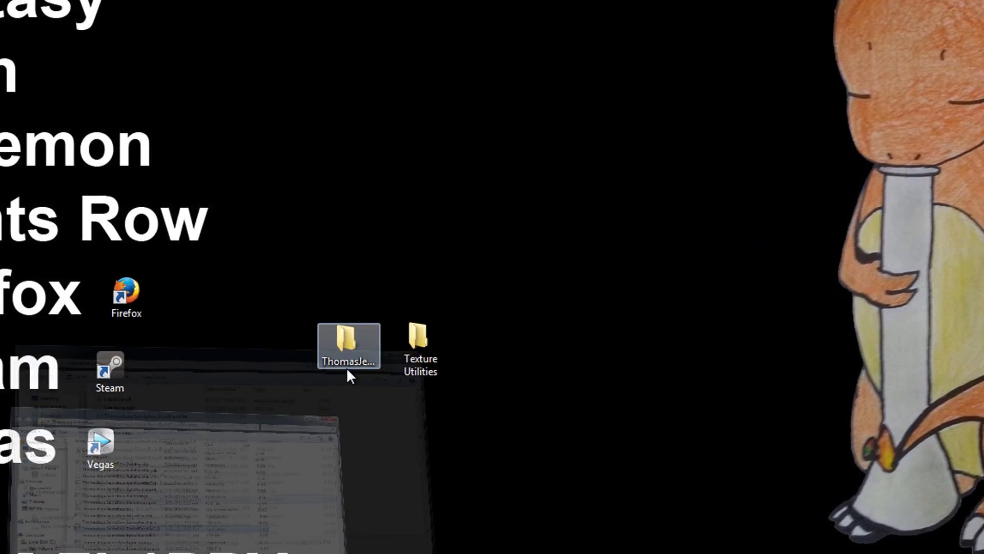
pyautogui.click(354, 354)
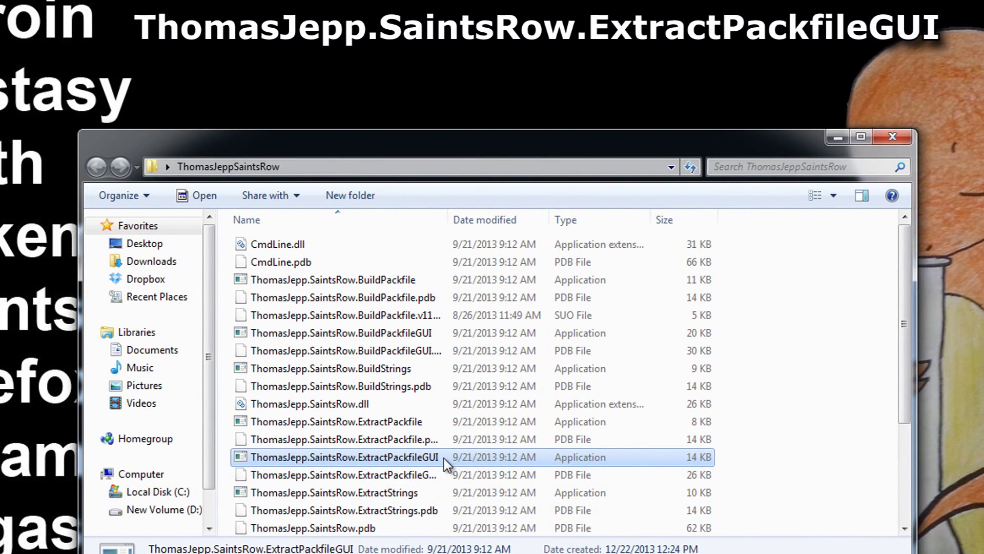
pyautogui.doubleClick(444, 458)
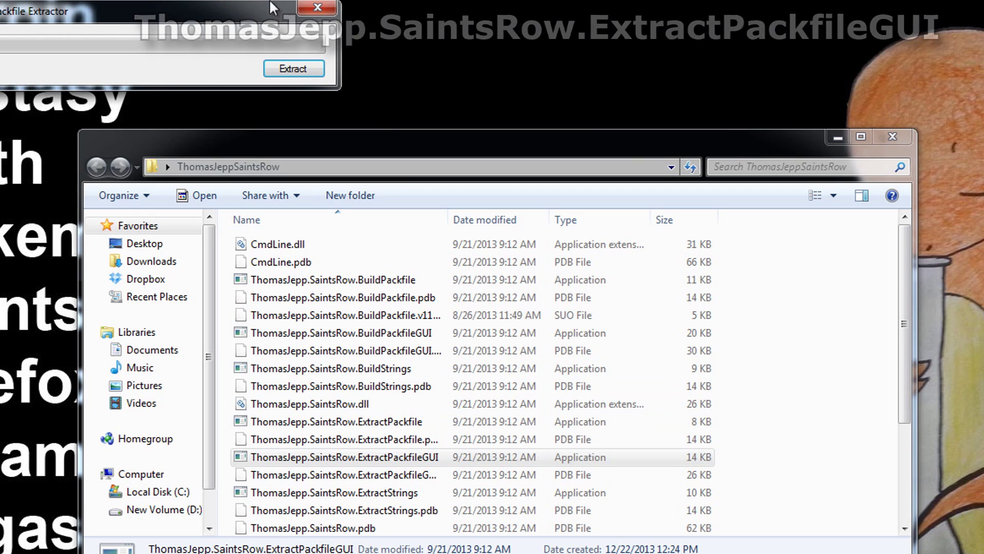
# Start an extraction and point the packfile picker at the pasted Saints Row IV install path
pyautogui.moveTo(272, 7); pyautogui.dragTo(599, 7)
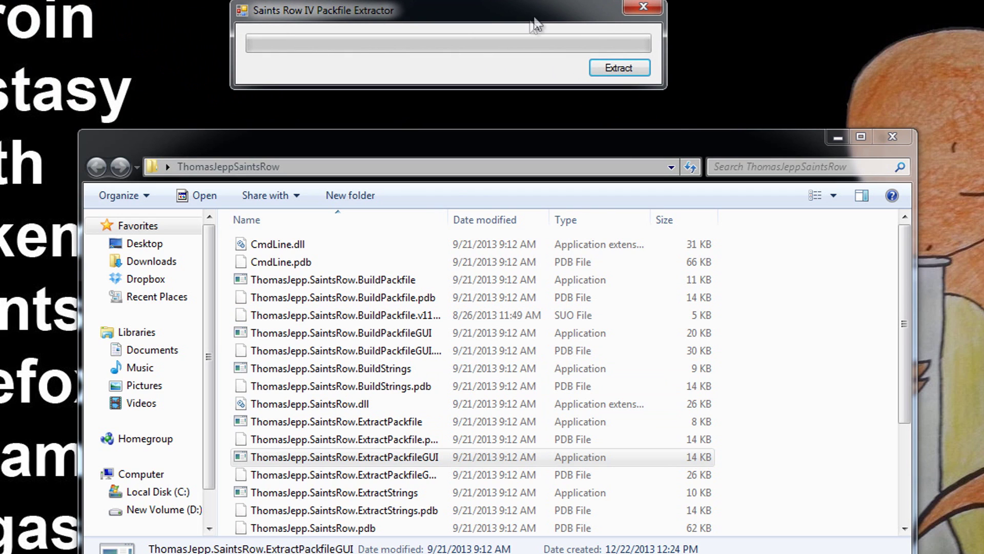
pyautogui.click(618, 71)
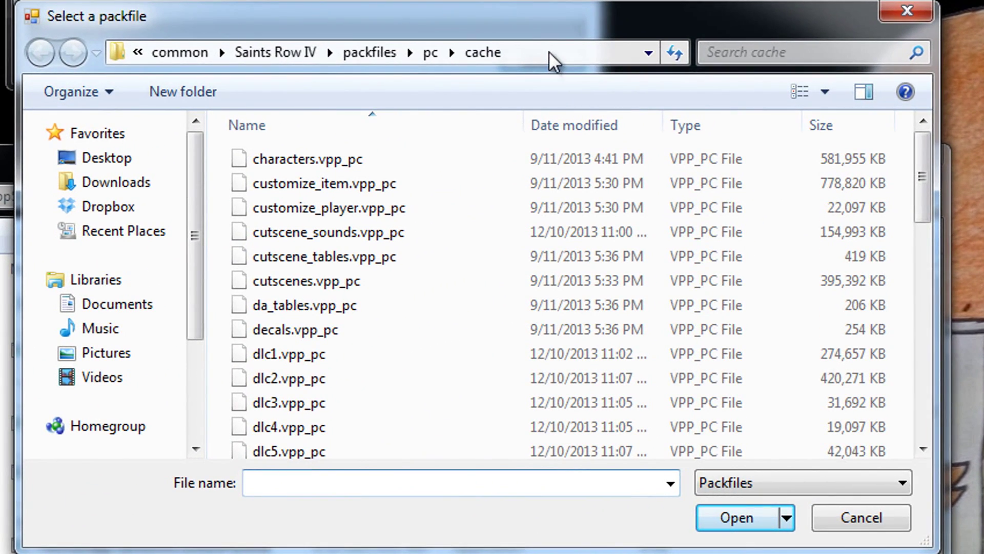
pyautogui.click(626, 61)
pyautogui.rightClick(550, 51)
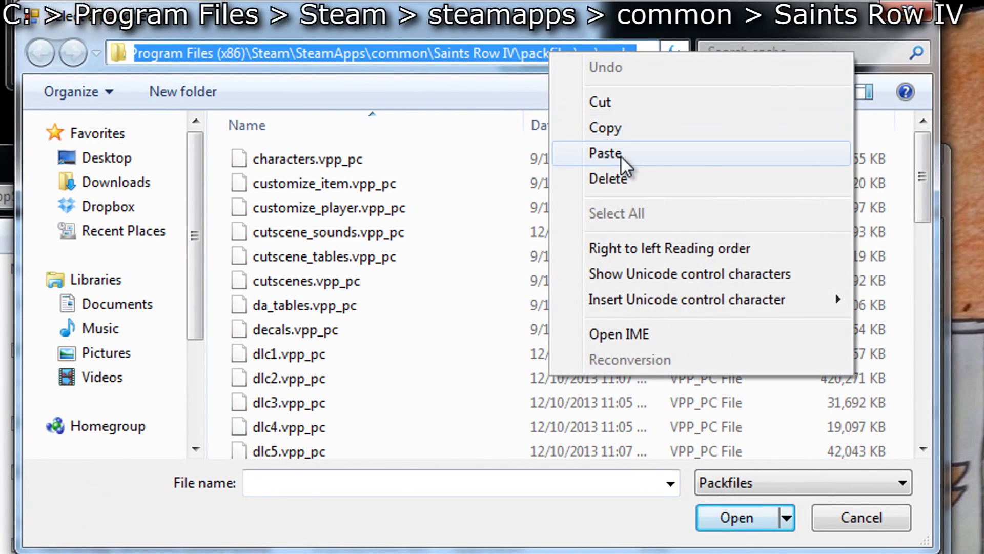
pyautogui.click(621, 155)
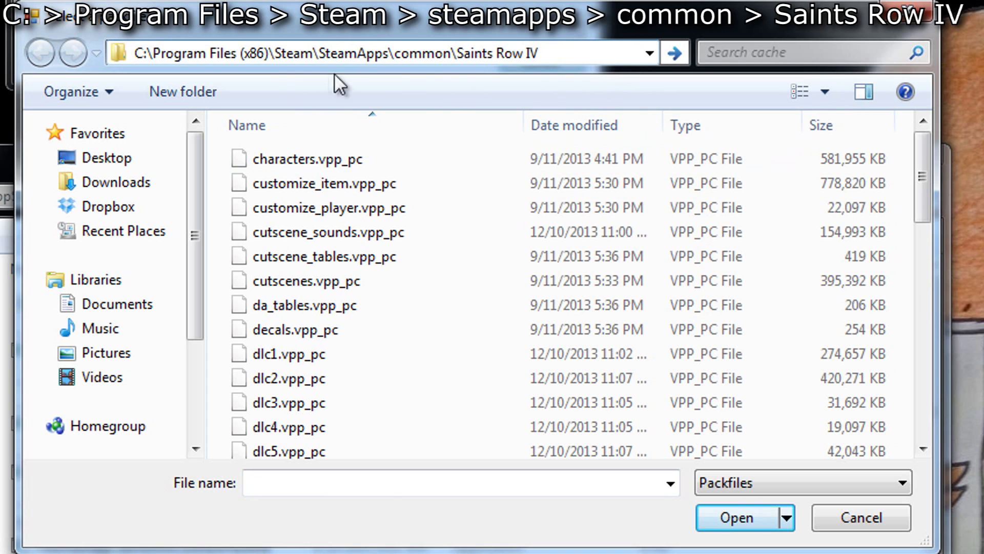
pyautogui.click(675, 60)
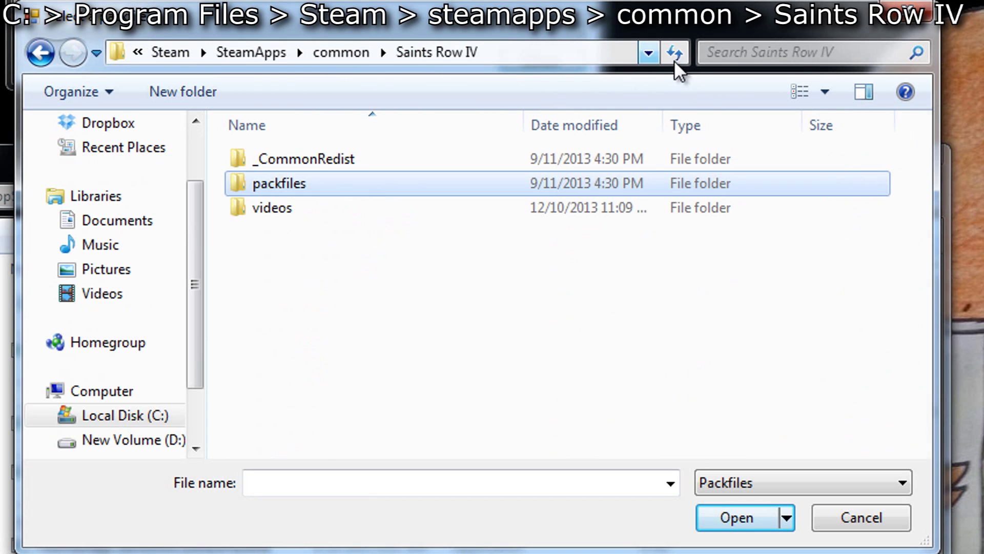
# Drill into packfiles, then pc, then cache to list customize_item.vpp_pc
pyautogui.doubleClick(358, 184)
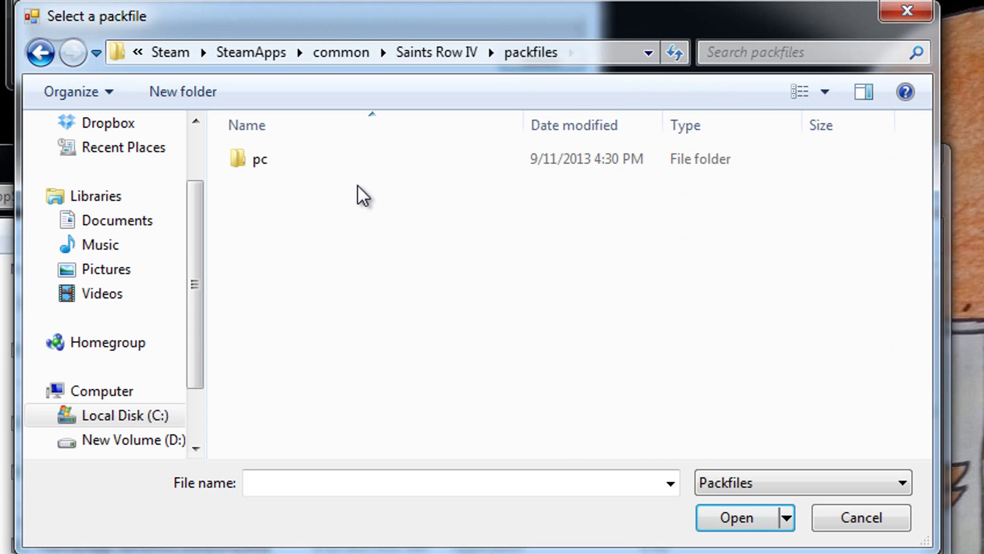
pyautogui.doubleClick(335, 161)
pyautogui.doubleClick(335, 161)
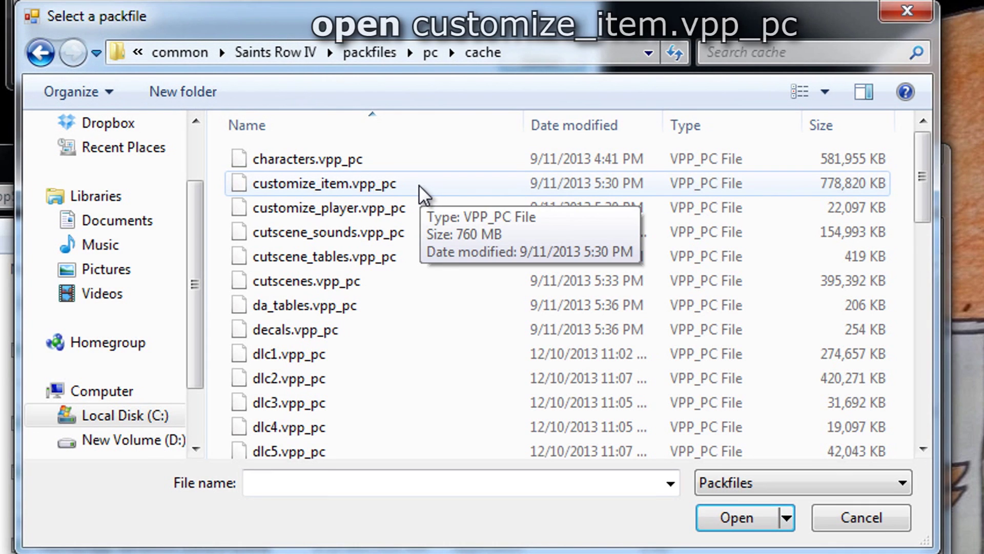
pyautogui.click(419, 185)
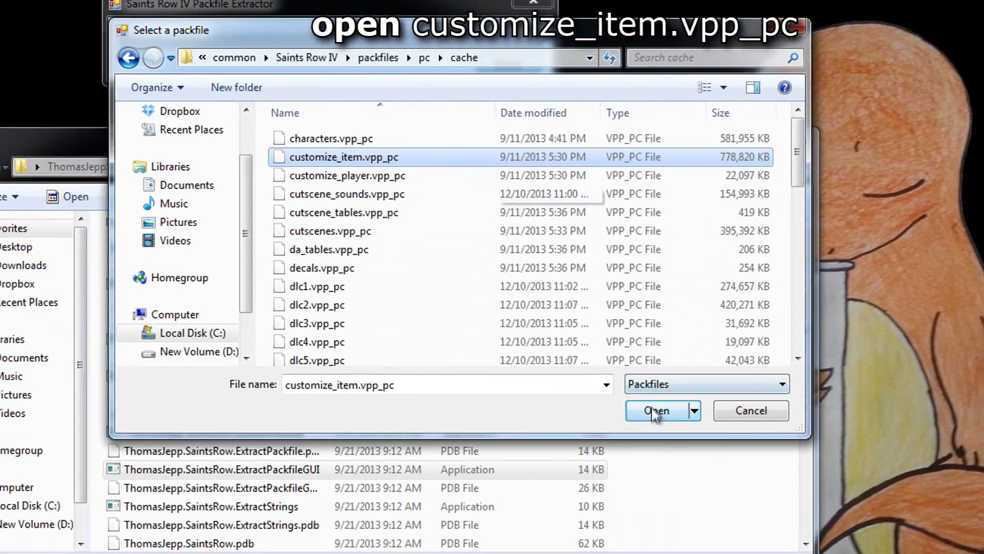
# Extract customize_item.vpp_pc to the Desktop, then hide the tools folder and close the extractor
pyautogui.click(669, 431)
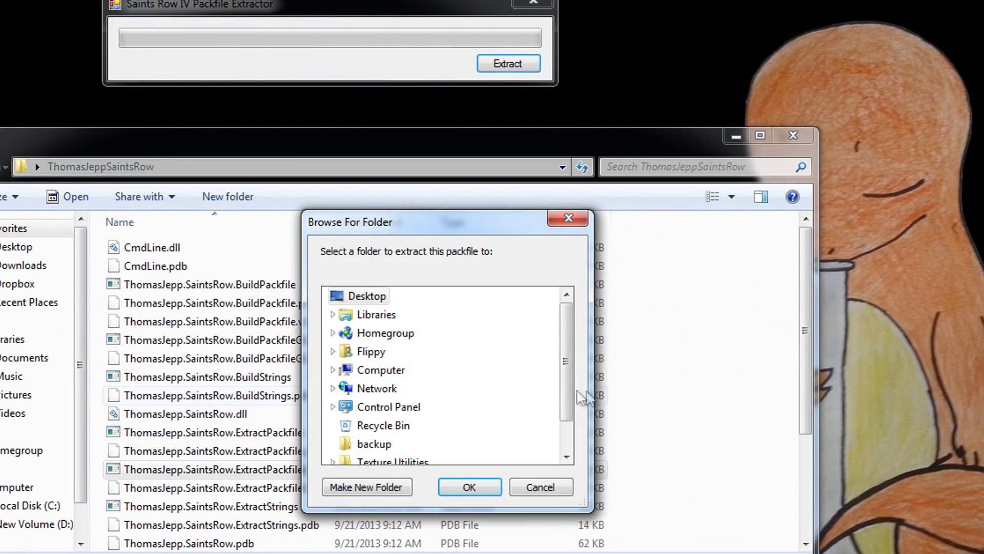
pyautogui.click(492, 493)
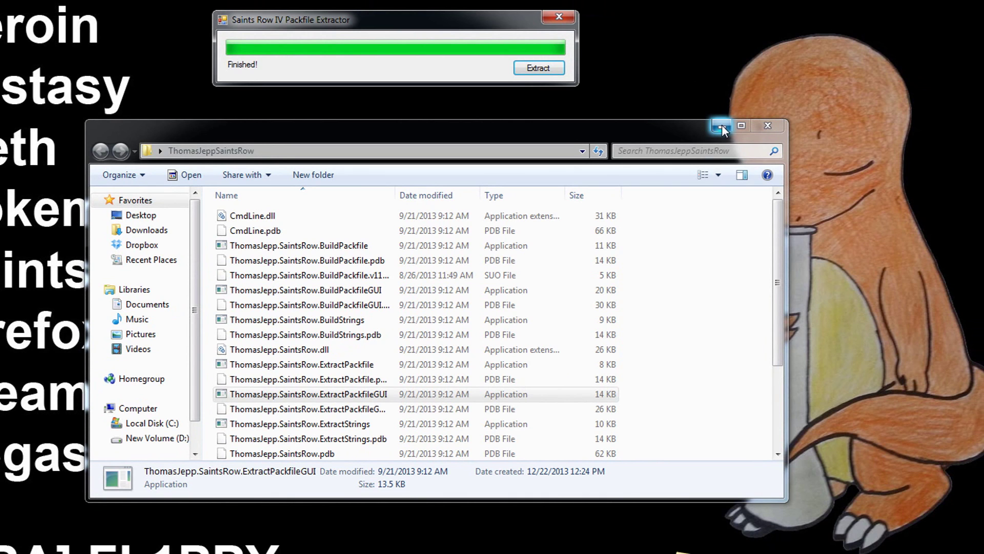
pyautogui.click(722, 126)
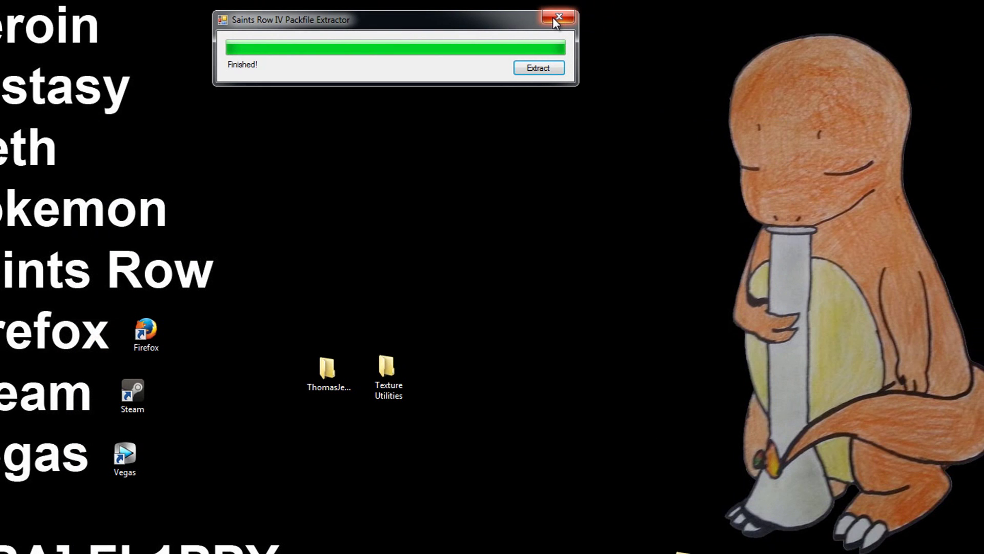
pyautogui.click(559, 18)
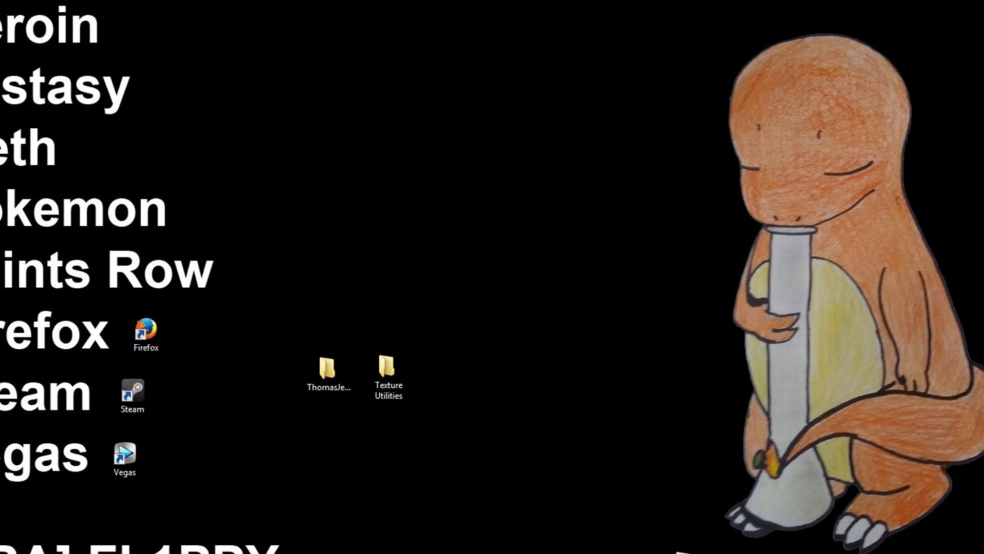
# Move the customize_item.vpp_pc folder to the desktop centre, open it, and scroll its 3,187 files
pyautogui.moveTo(55, 60); pyautogui.dragTo(457, 383)
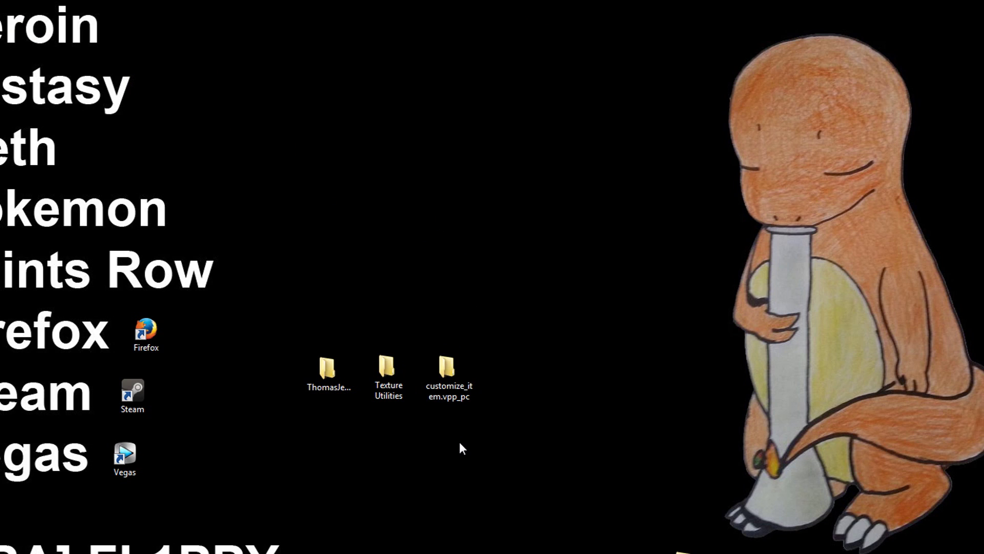
pyautogui.doubleClick(455, 394)
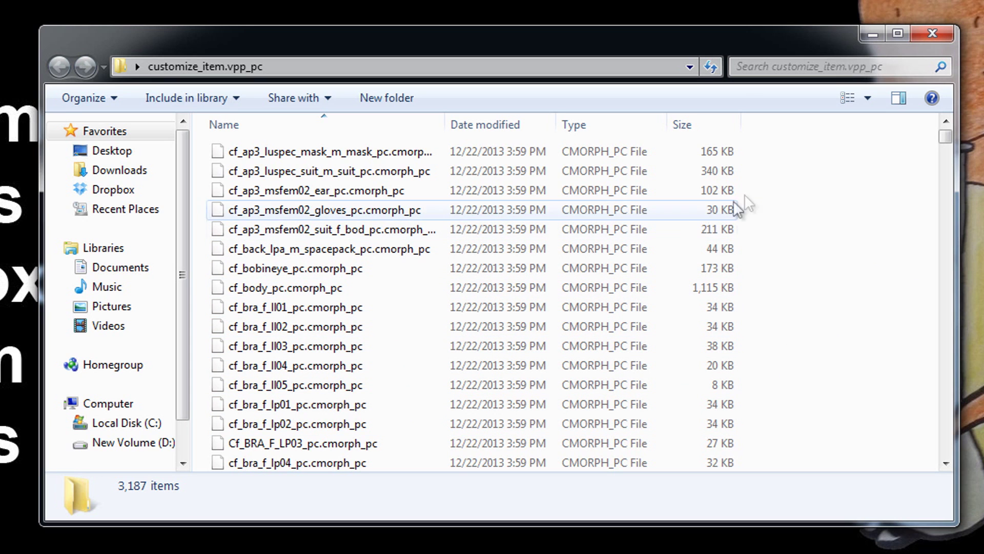
pyautogui.moveTo(946, 136); pyautogui.dragTo(958, 224)
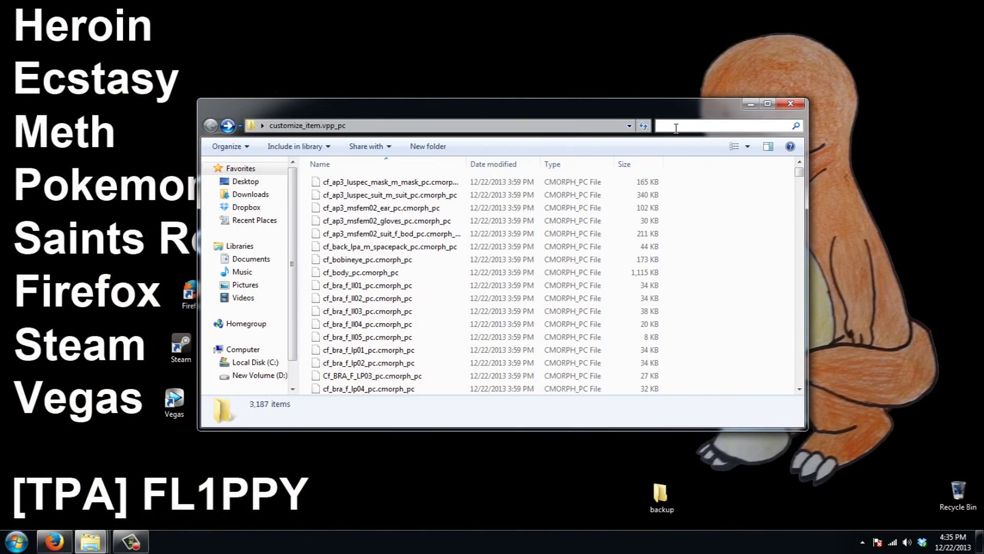
# Search the folder for 'old' and copy cm_ubdy_oldsteeltee_pc from the male Old Steel Tee file name
pyautogui.write('old')
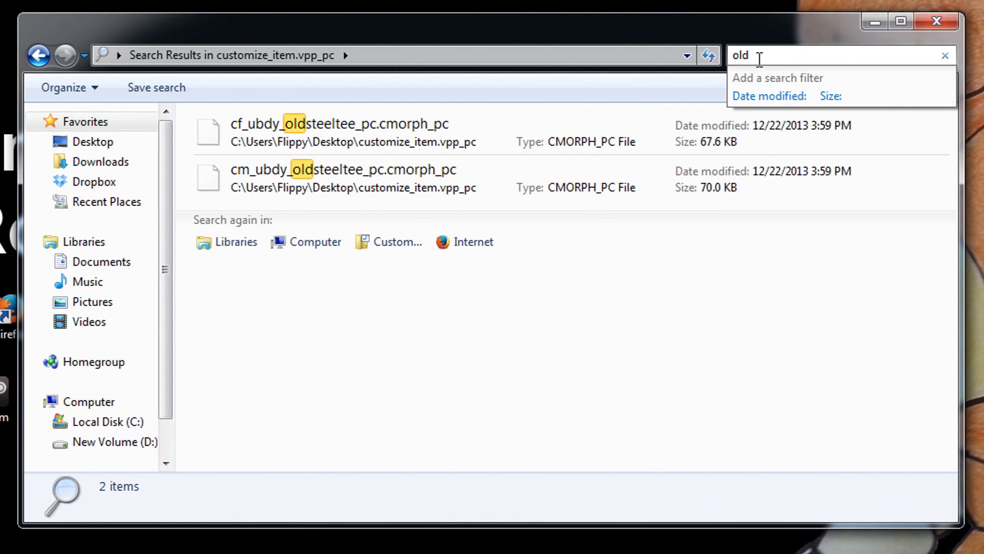
pyautogui.click(670, 319)
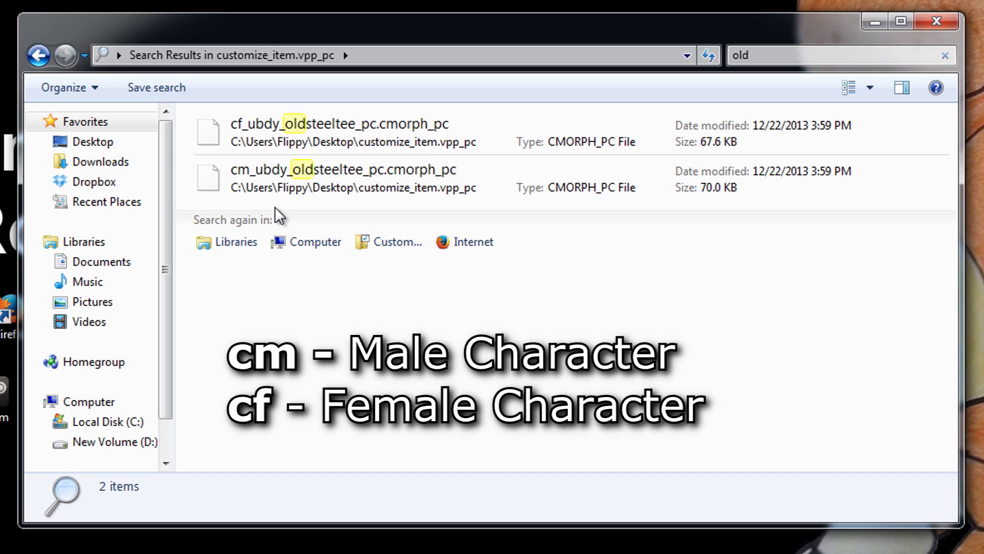
pyautogui.click(276, 178)
pyautogui.rightClick(276, 178)
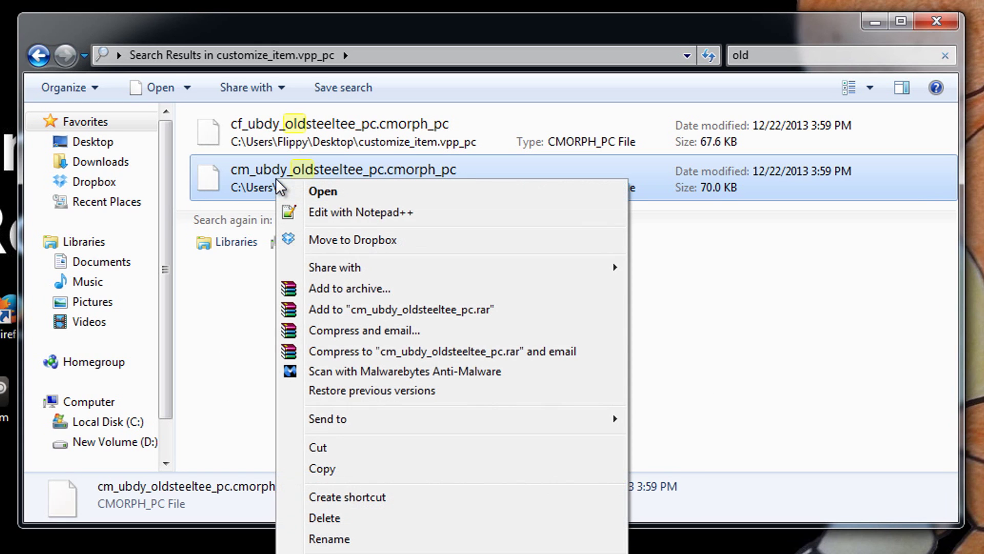
pyautogui.click(359, 539)
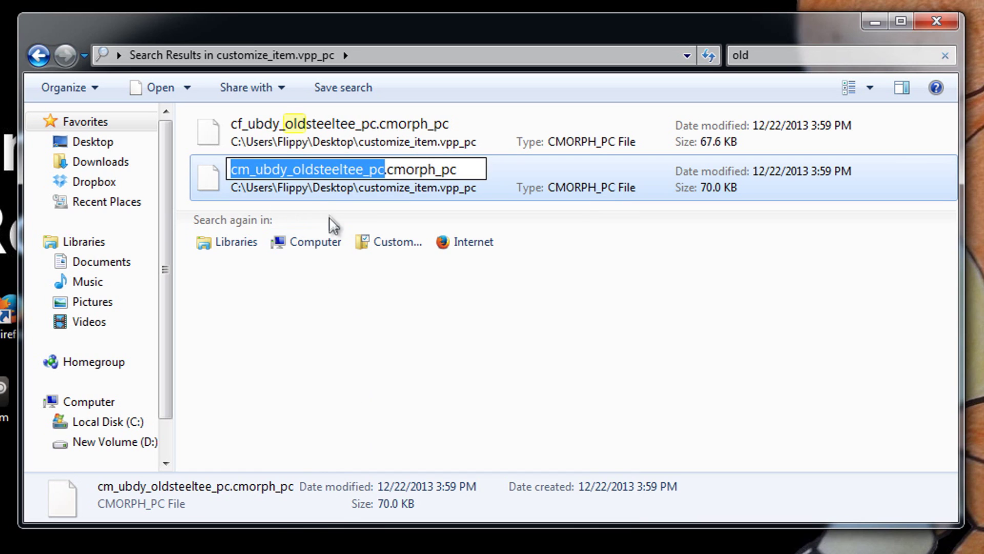
pyautogui.rightClick(338, 168)
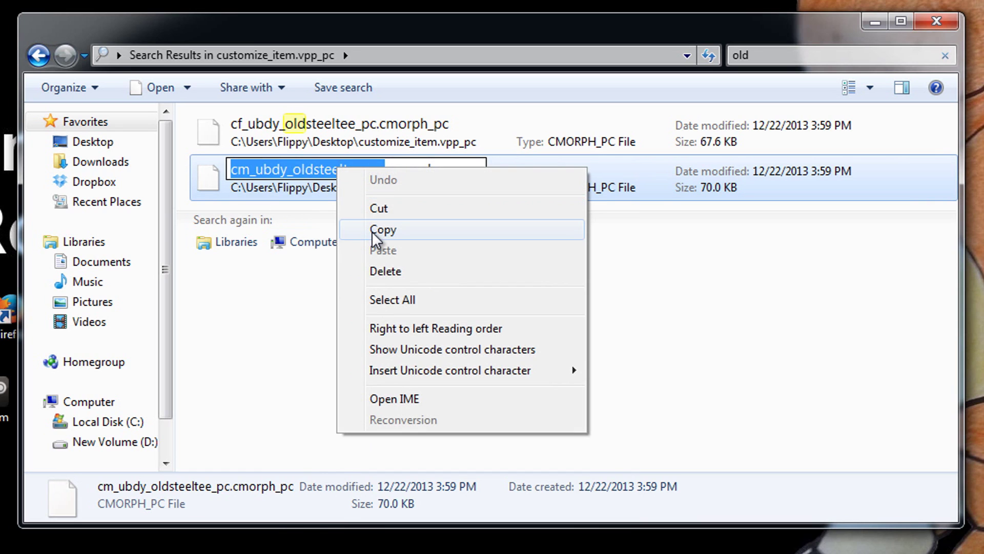
pyautogui.click(371, 231)
pyautogui.click(418, 301)
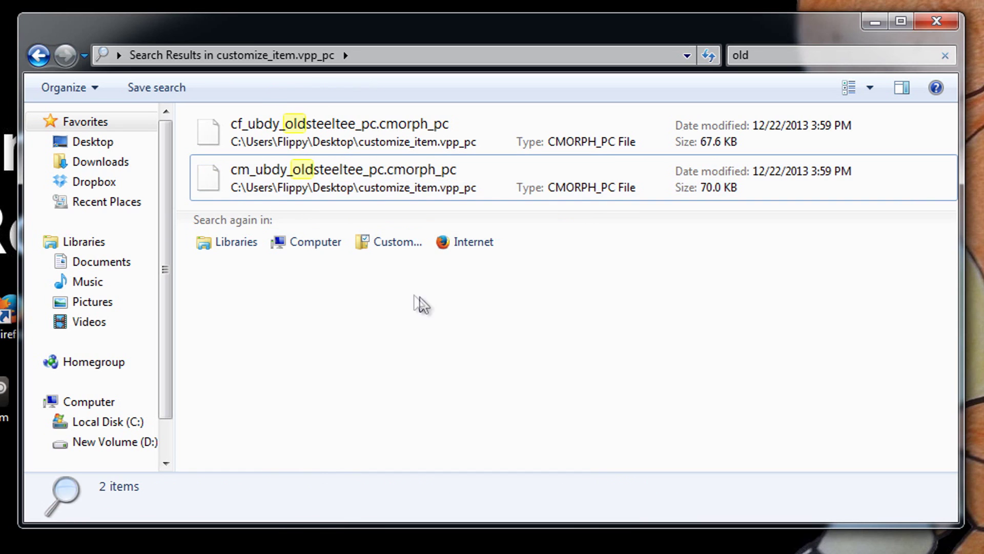
# Return to the full file list and open customize_item.asm_pc with Notepad++
pyautogui.click(40, 55)
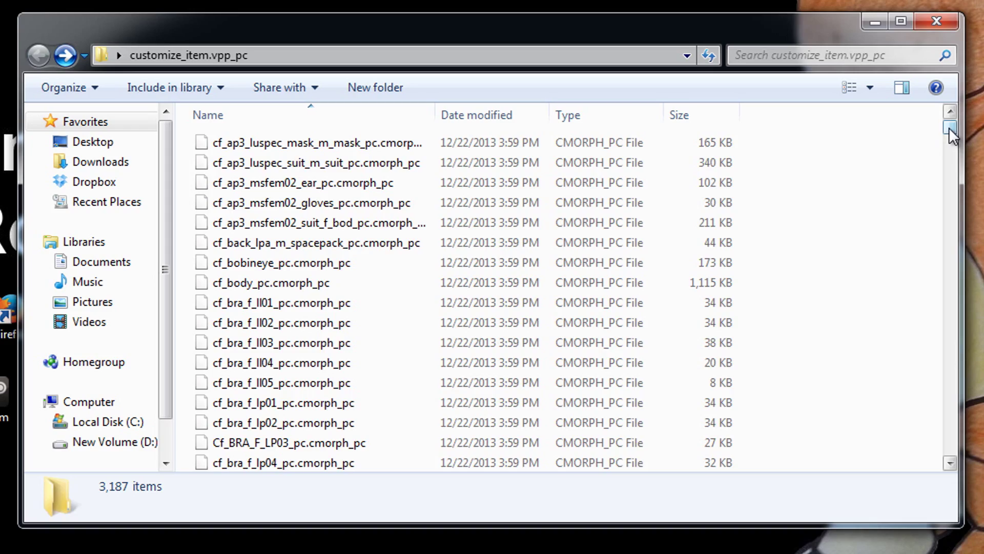
pyautogui.moveTo(949, 128); pyautogui.dragTo(961, 464)
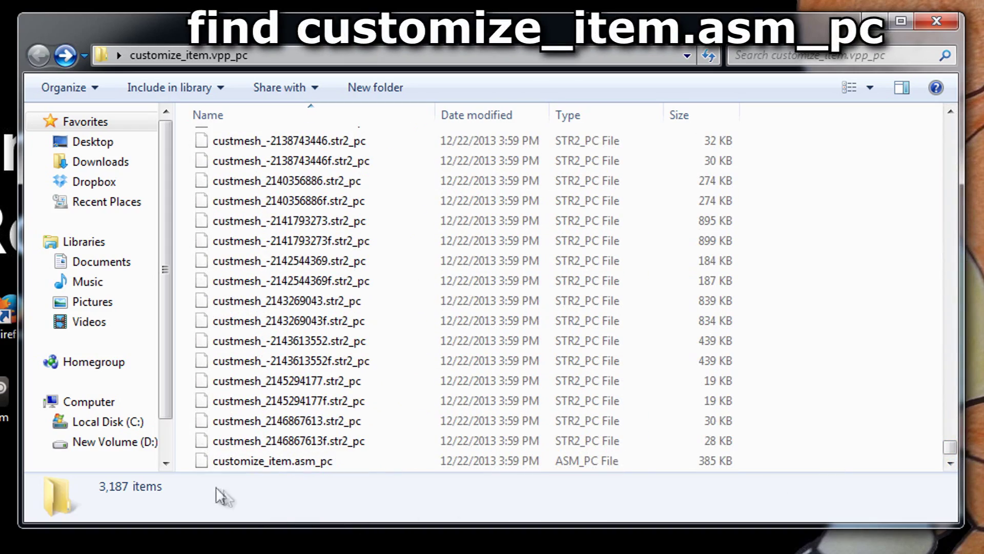
pyautogui.click(410, 464)
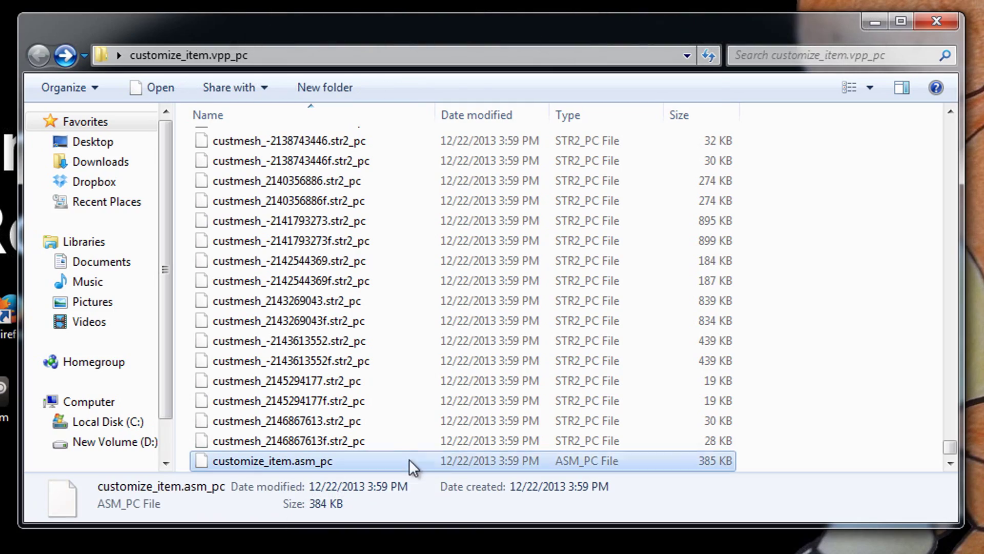
pyautogui.rightClick(410, 461)
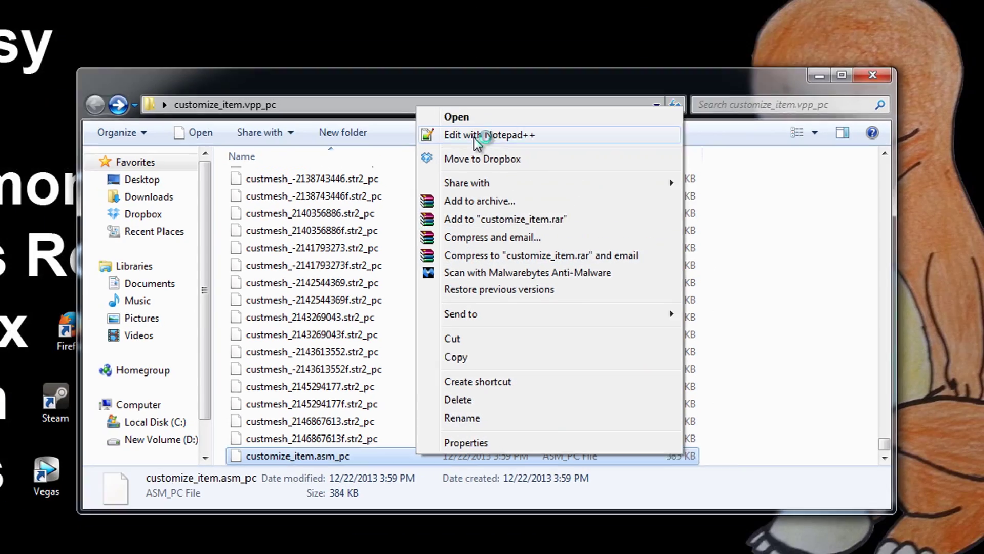
pyautogui.click(475, 91)
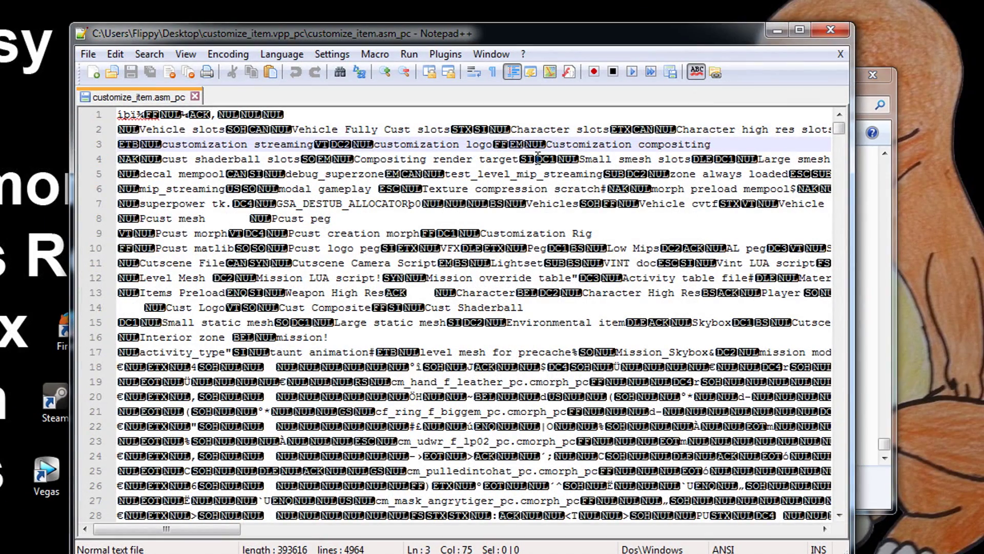
# Find the pasted cm_ubdy_oldsteeltee_pc text in customize_item.asm_pc
pyautogui.doubleClick(414, 129)
pyautogui.hotkey('ctrl', 'f')
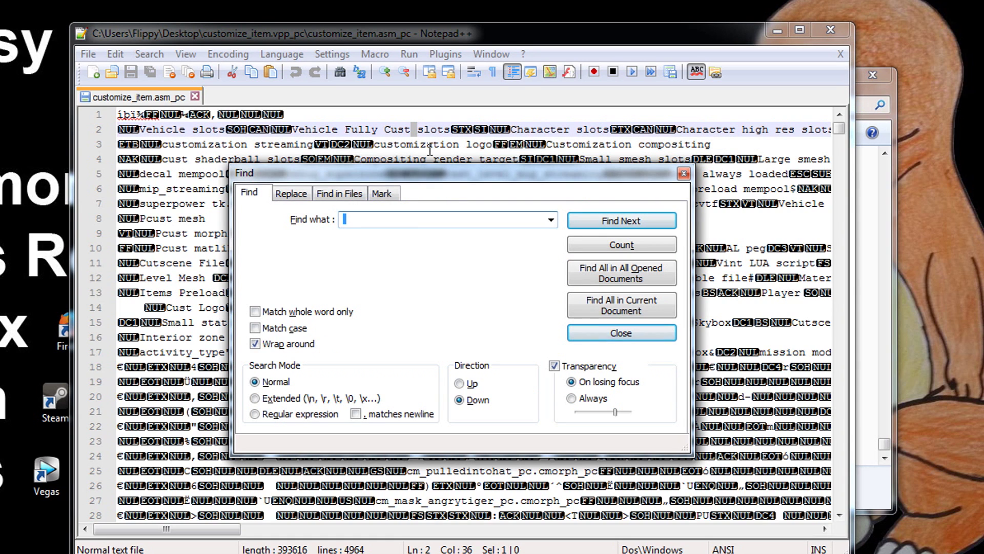
pyautogui.hotkey('ctrl', 'v')
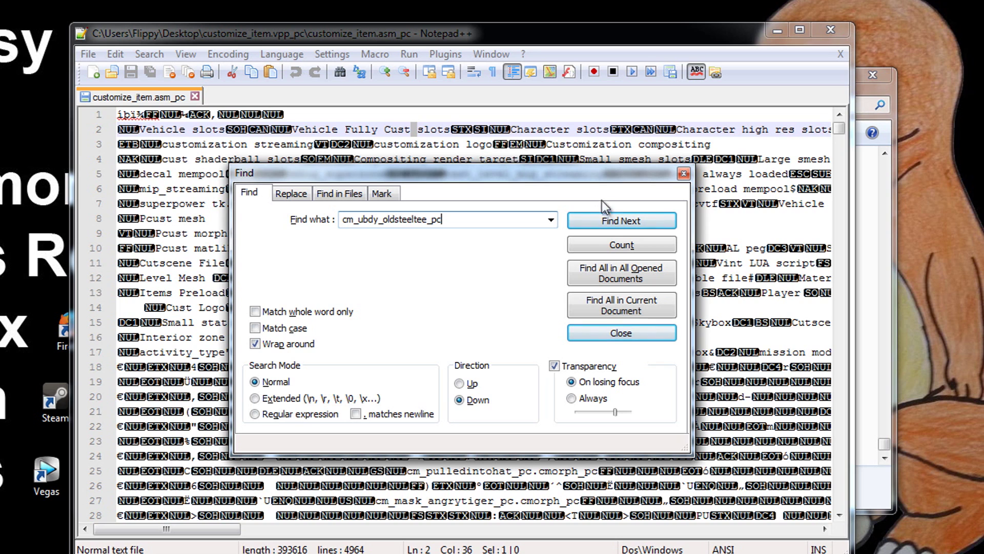
pyautogui.click(609, 227)
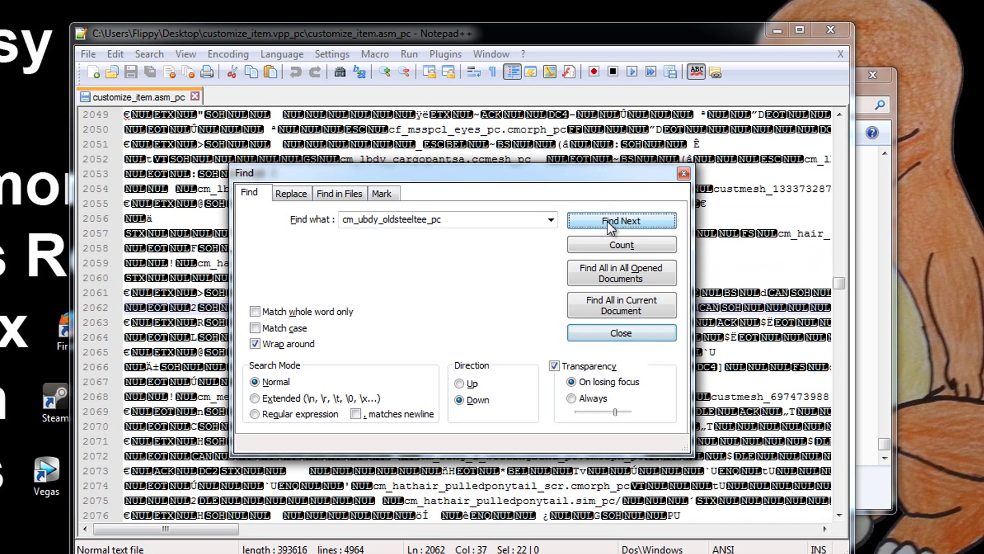
pyautogui.click(683, 175)
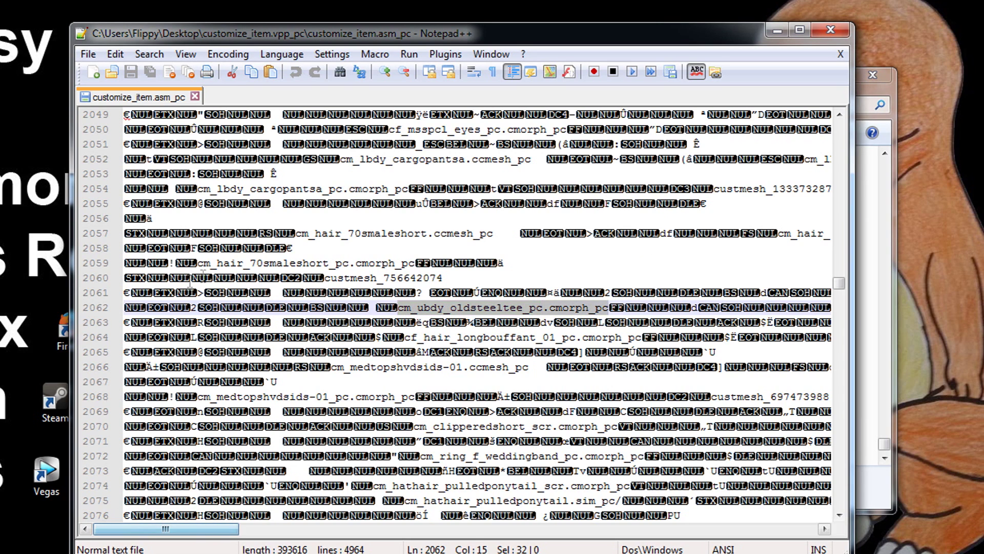
# Select and copy custmesh_756642074 on line 2060
pyautogui.click(451, 277)
pyautogui.moveTo(441, 278); pyautogui.dragTo(324, 278)
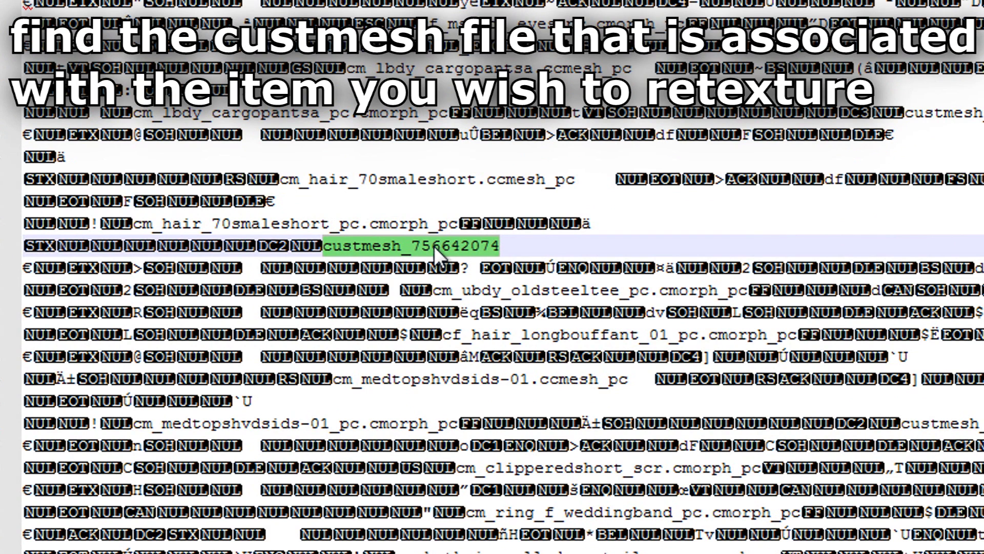
pyautogui.rightClick(434, 245)
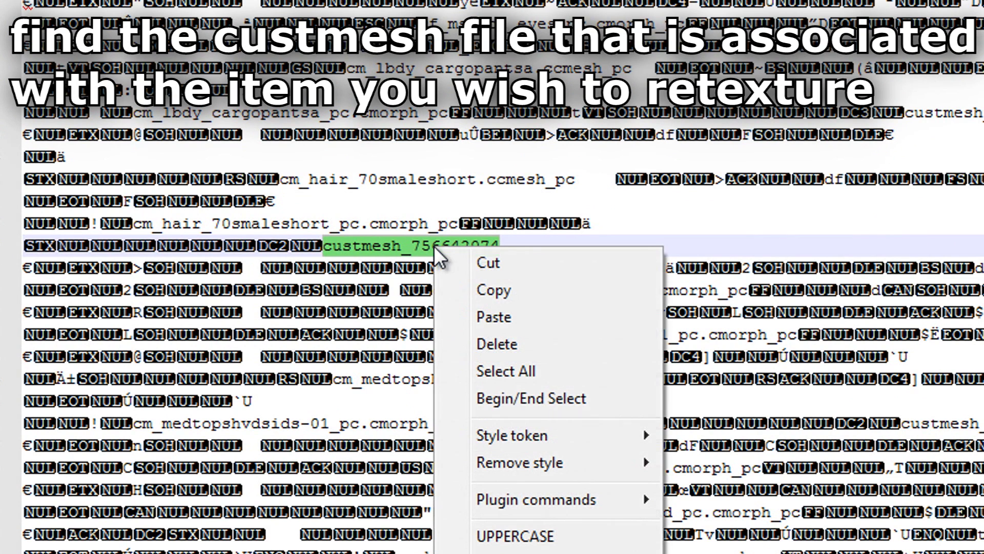
pyautogui.click(482, 295)
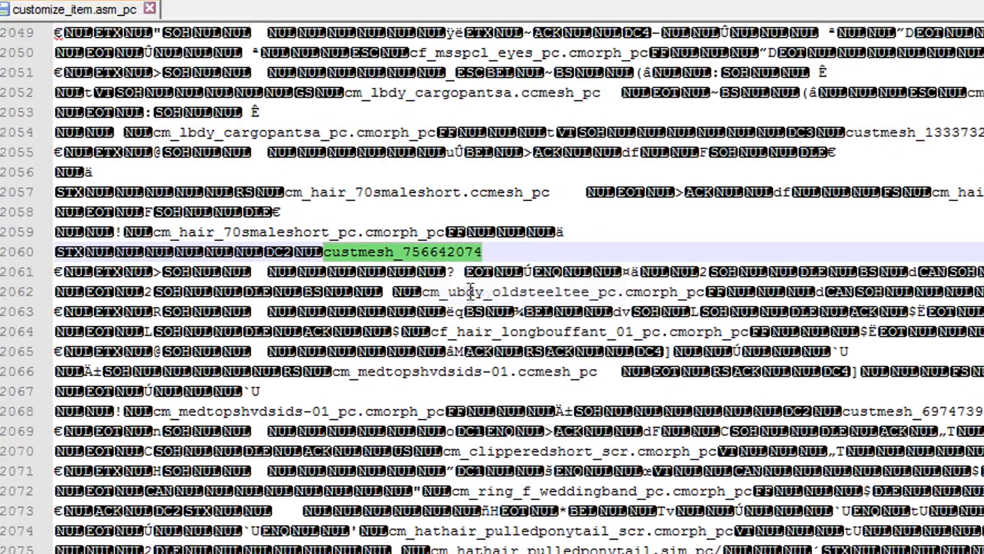
# Close Notepad++, search the folder for custmesh_756642074, and copy custmesh_756642074.str2_pc
pyautogui.click(856, 12)
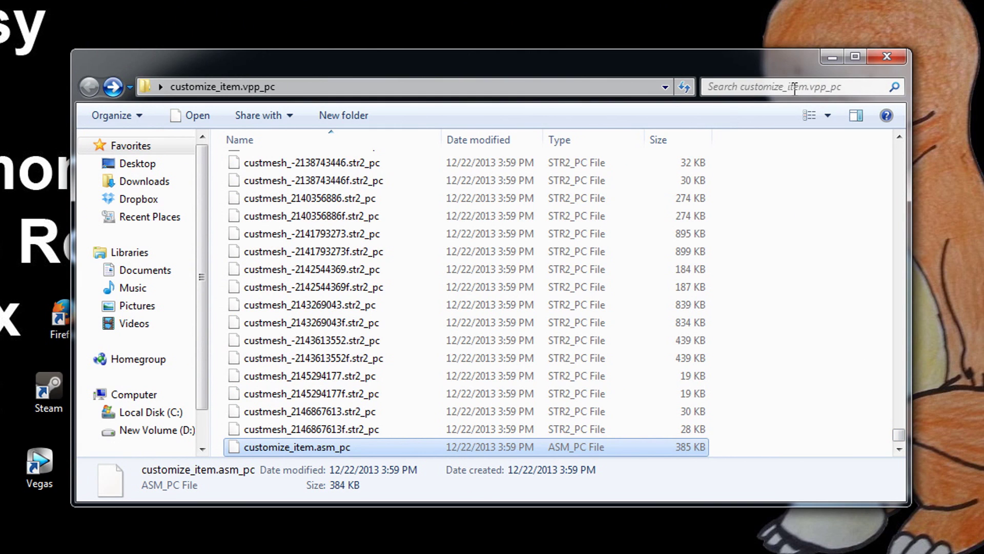
pyautogui.rightClick(800, 87)
pyautogui.click(825, 132)
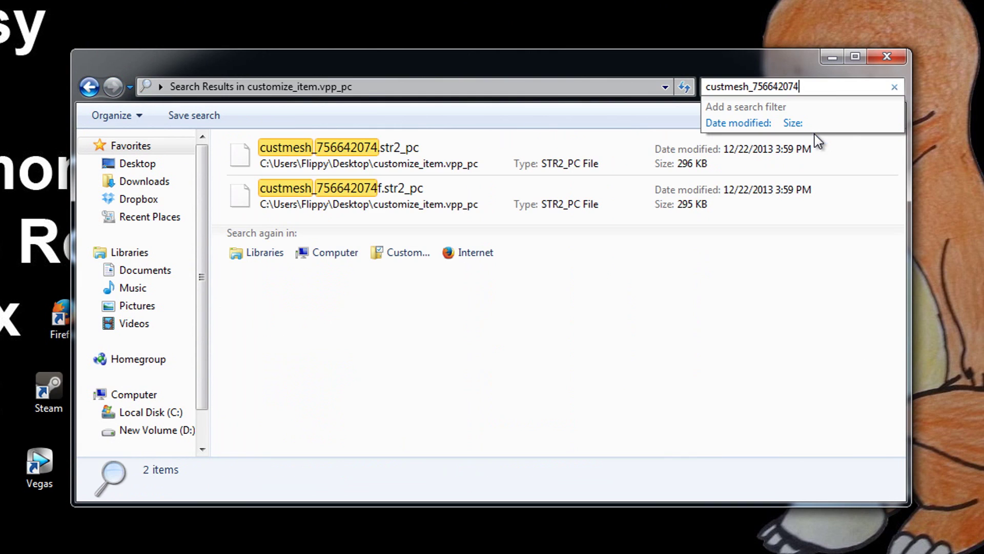
pyautogui.click(436, 167)
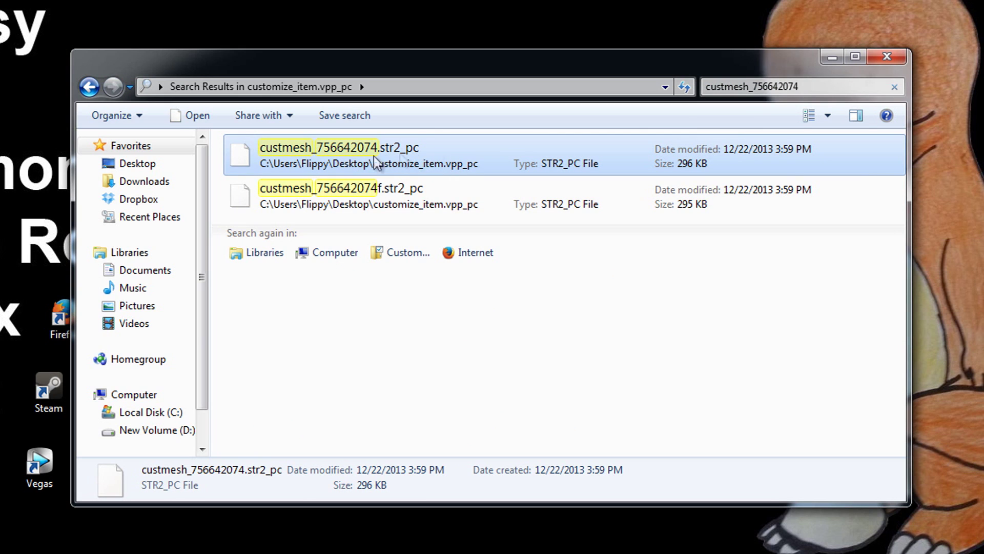
pyautogui.rightClick(450, 156)
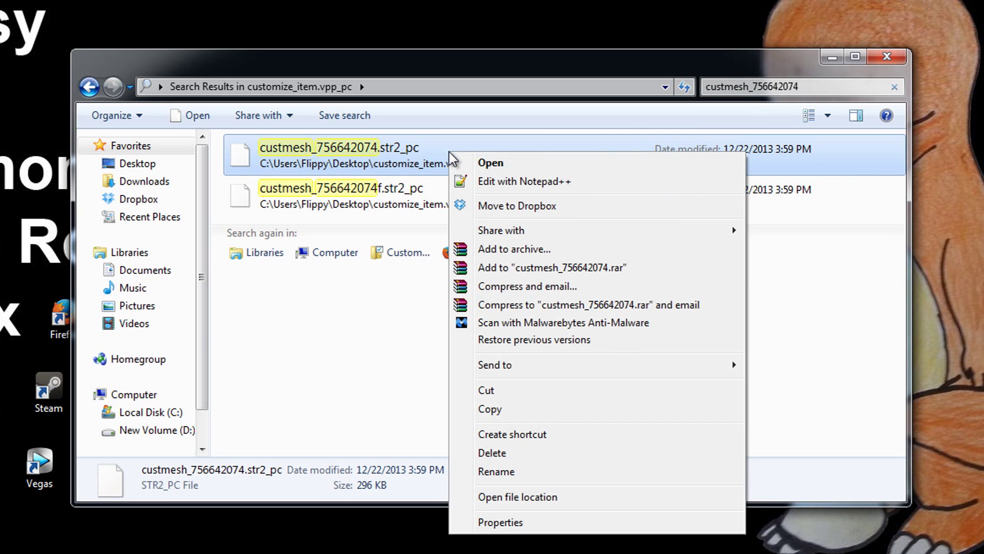
pyautogui.click(536, 418)
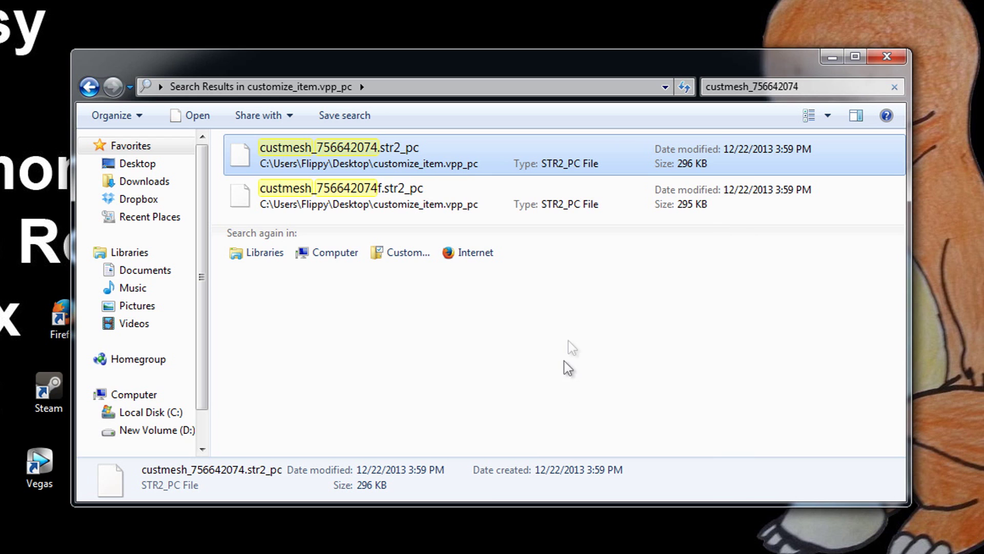
# Close Explorer and paste custmesh_756642074.str2_pc onto the desktop
pyautogui.click(887, 56)
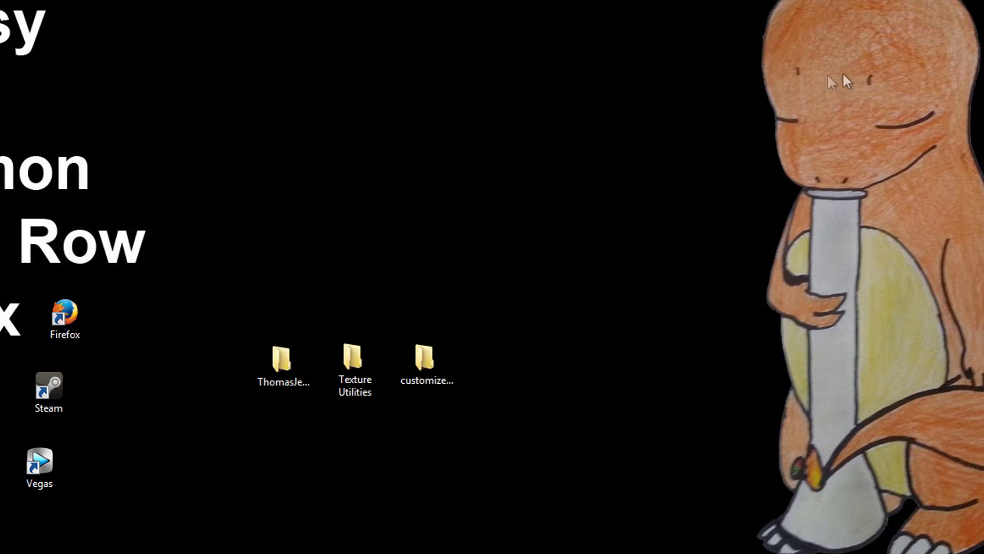
pyautogui.rightClick(424, 181)
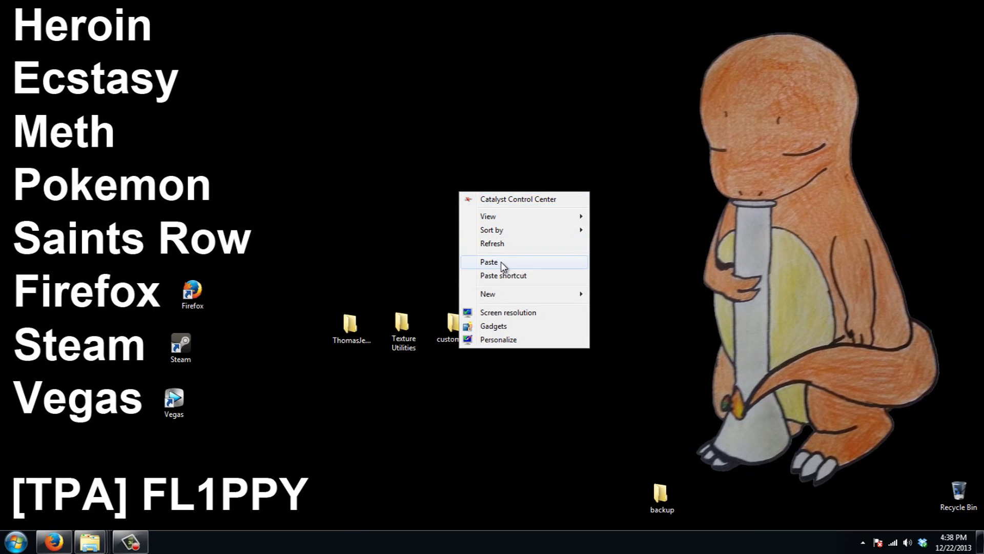
pyautogui.click(500, 262)
pyautogui.click(500, 261)
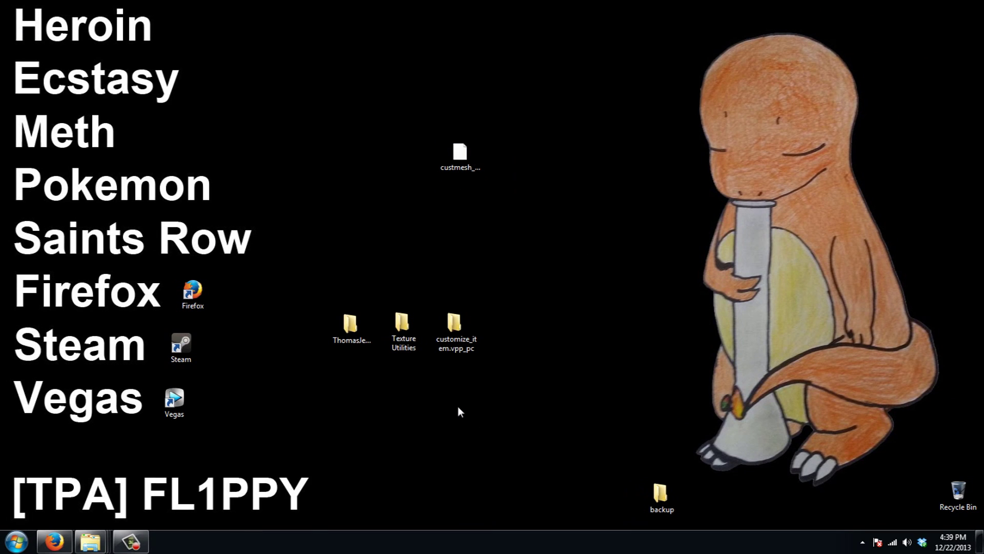
pyautogui.click(346, 332)
# Relaunch the Packfile Extractor from ThomasJeppSaintsRow and choose custmesh_756642074.str2_pc as the packfile
pyautogui.doubleClick(369, 331)
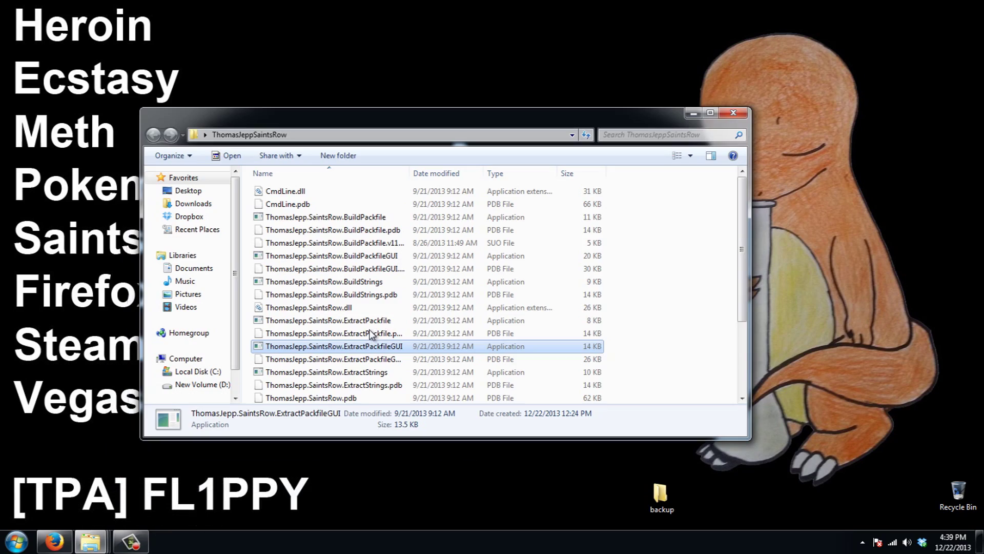
pyautogui.doubleClick(464, 346)
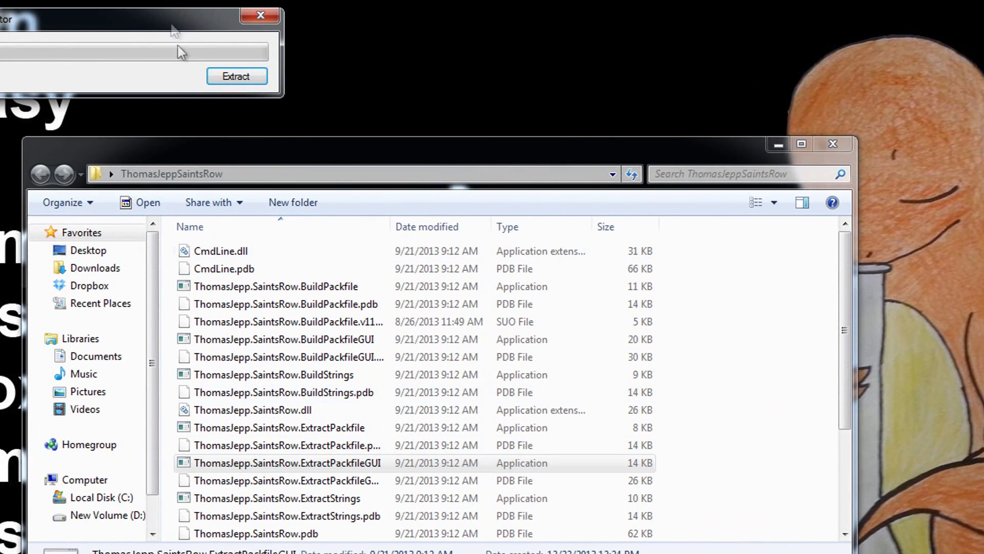
pyautogui.moveTo(183, 26); pyautogui.dragTo(546, 34)
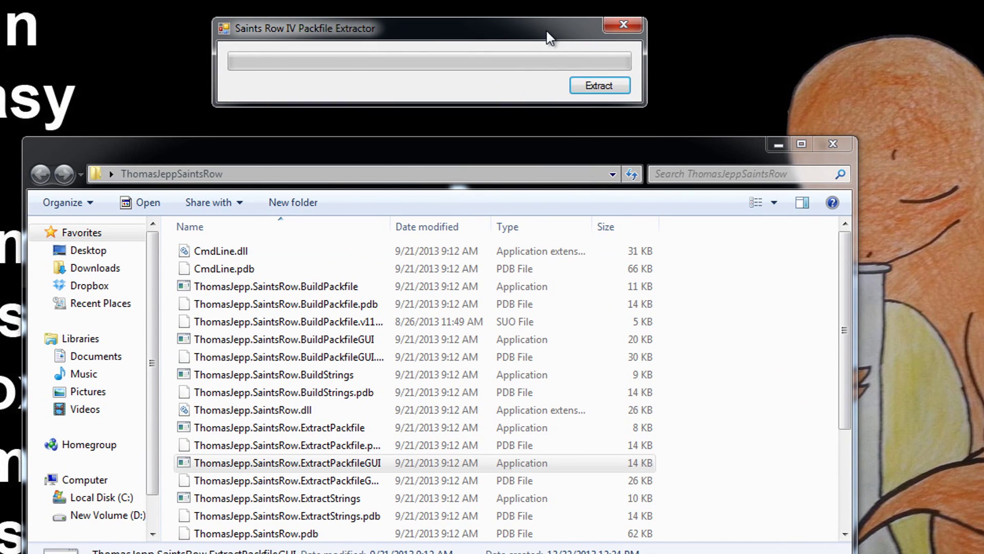
pyautogui.click(596, 92)
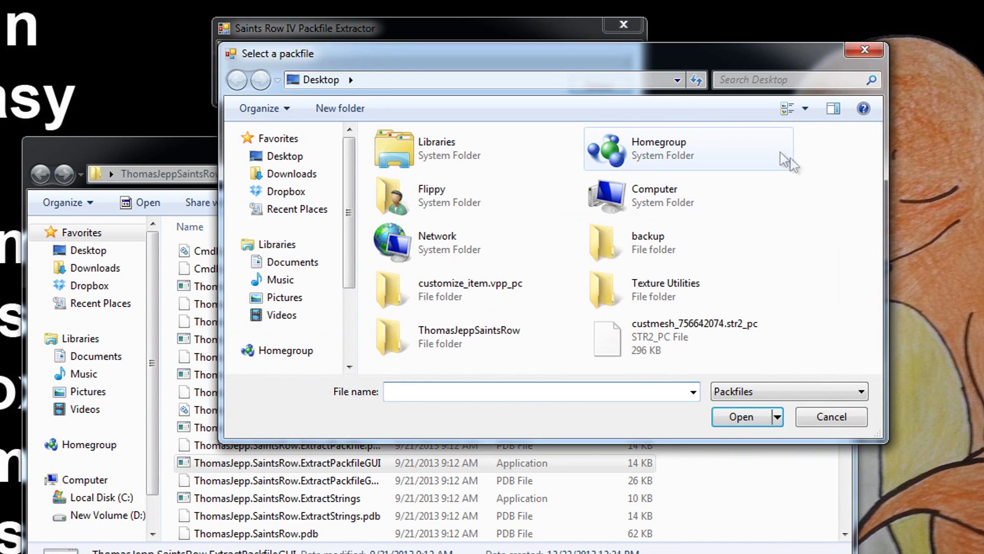
pyautogui.click(686, 353)
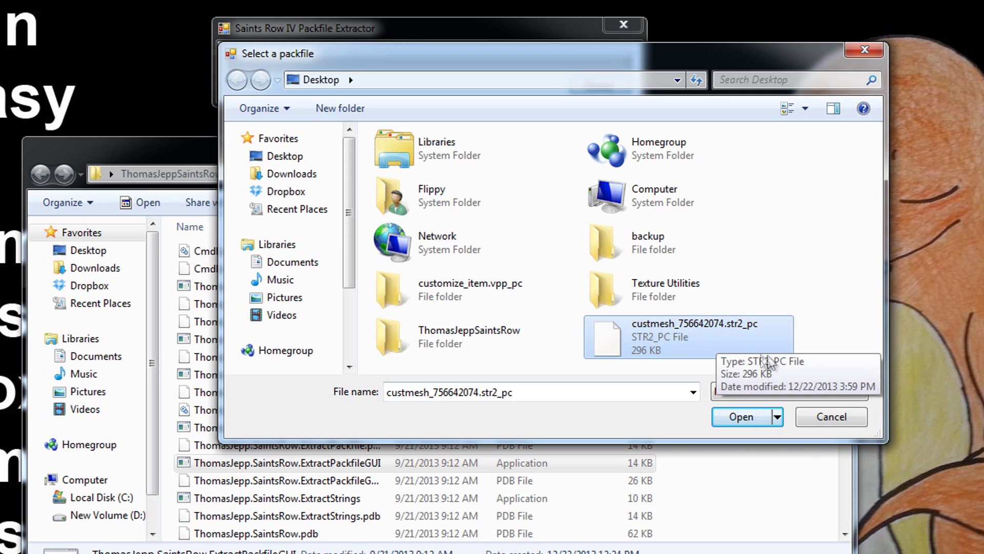
pyautogui.click(734, 417)
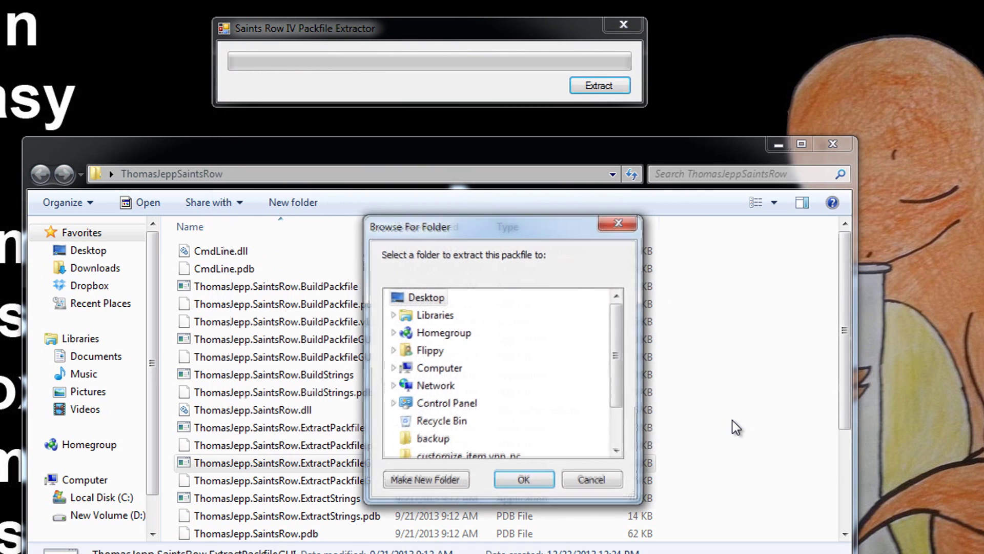
# Extract it into a new Custmesh folder, then close the extractor and tools folder
pyautogui.click(451, 480)
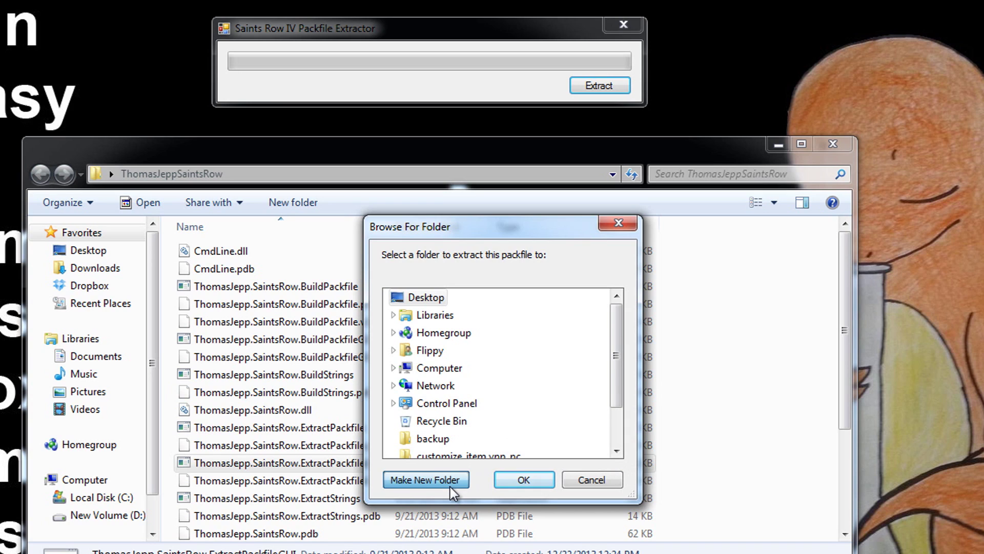
pyautogui.write('Custmesh')
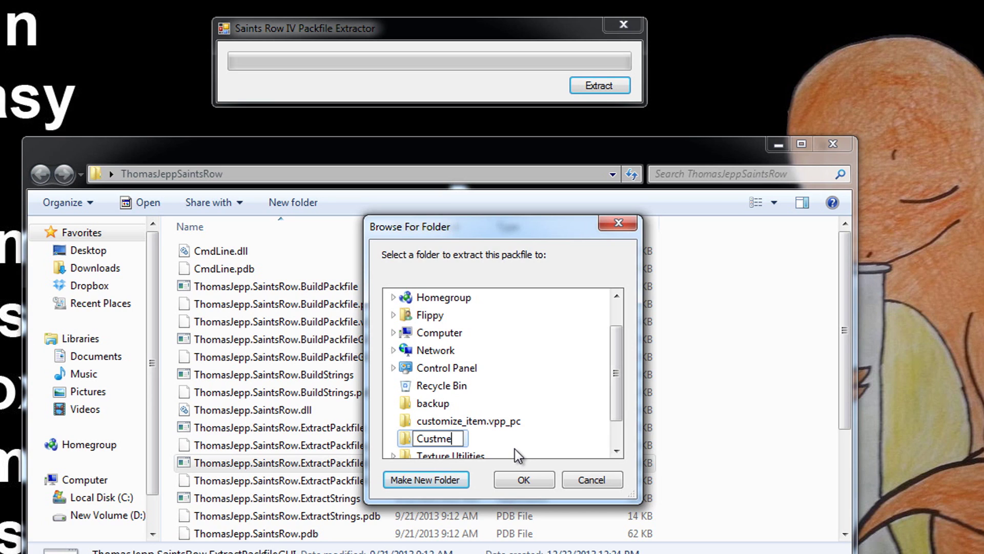
pyautogui.click(530, 486)
pyautogui.click(528, 487)
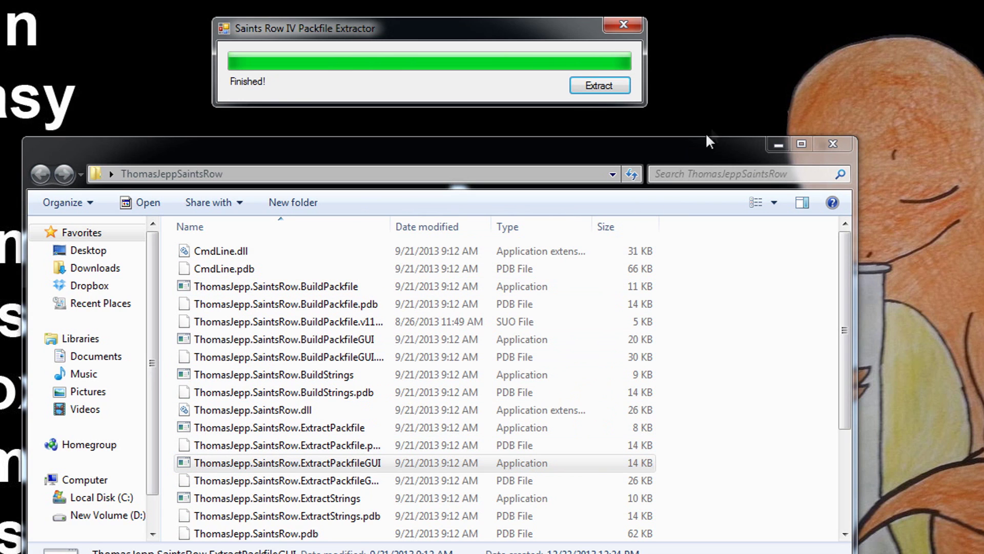
pyautogui.click(642, 26)
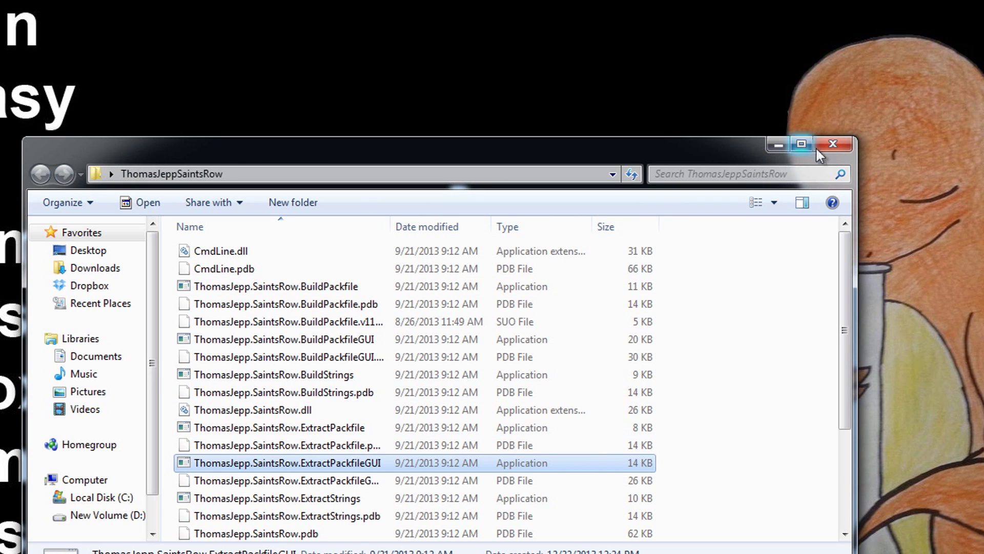
pyautogui.click(832, 145)
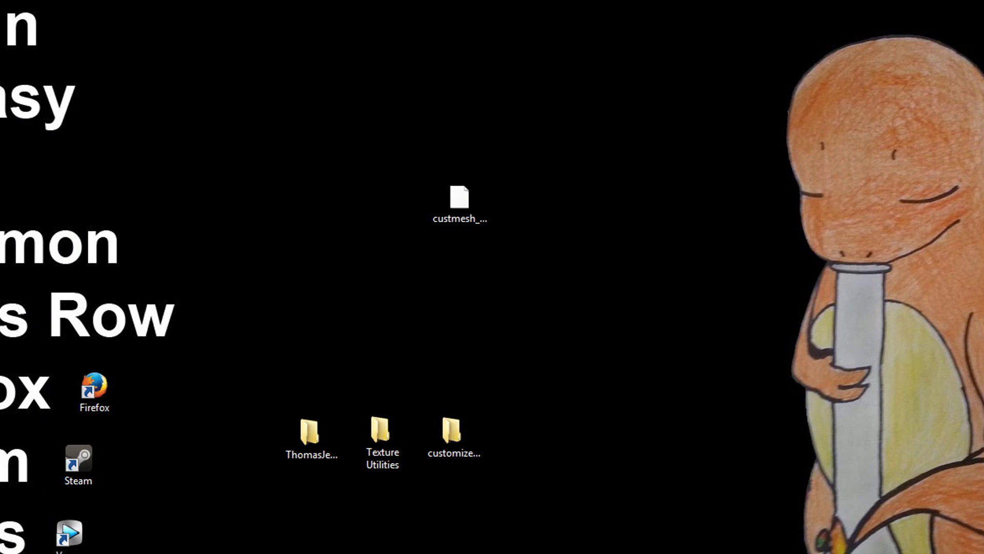
# Move the Custmesh folder onto the desktop
pyautogui.moveTo(832, 145); pyautogui.dragTo(524, 361)
pyautogui.moveTo(539, 438); pyautogui.dragTo(541, 438)
pyautogui.click(465, 506)
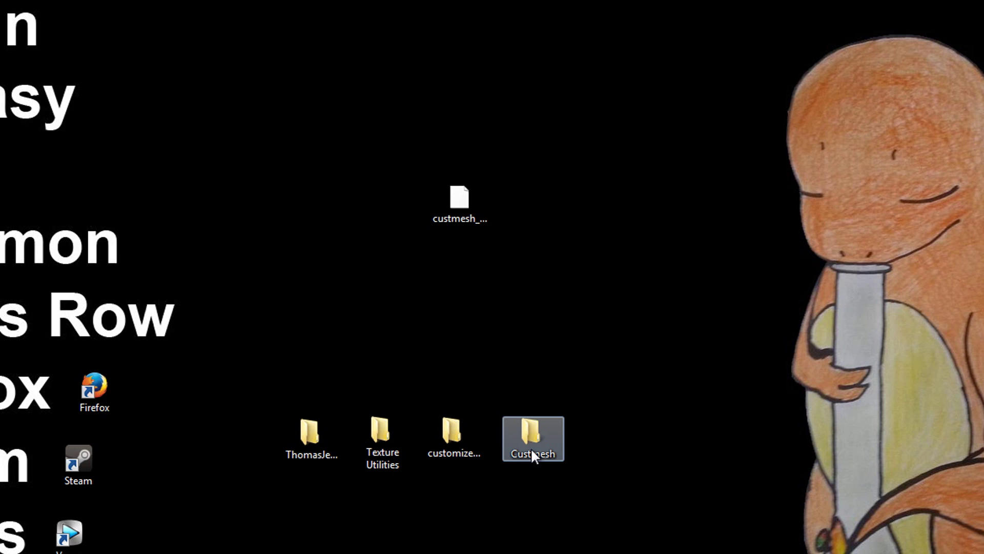
# Open Custmesh and its custmesh_756642074.str2_pc folder, and shift the window right
pyautogui.moveTo(531, 448)
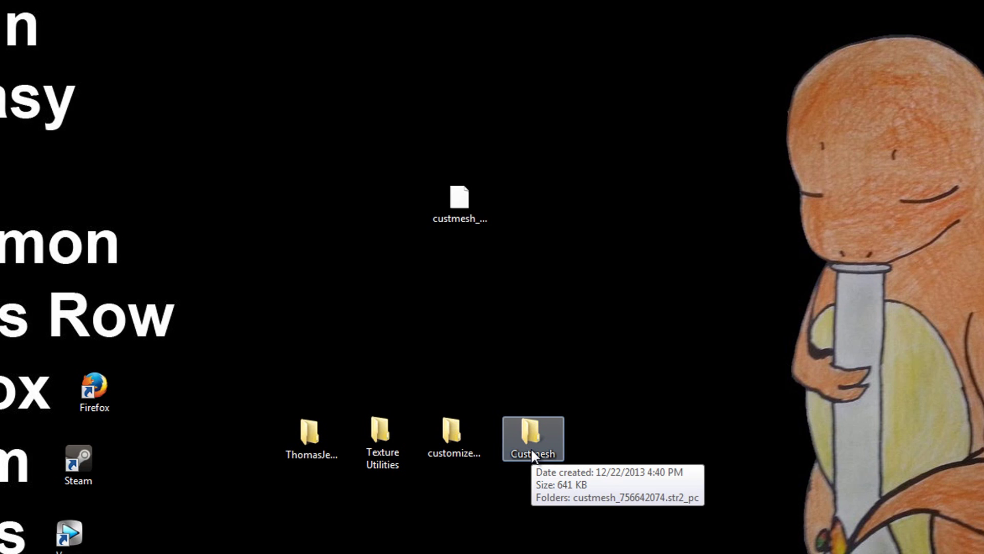
pyautogui.doubleClick(530, 448)
pyautogui.doubleClick(300, 257)
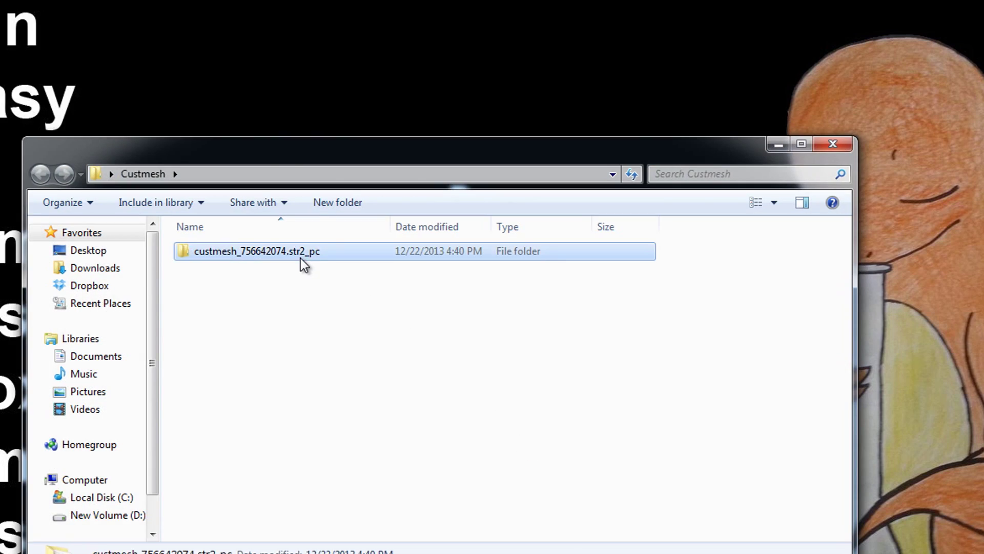
pyautogui.moveTo(256, 149); pyautogui.dragTo(687, 145)
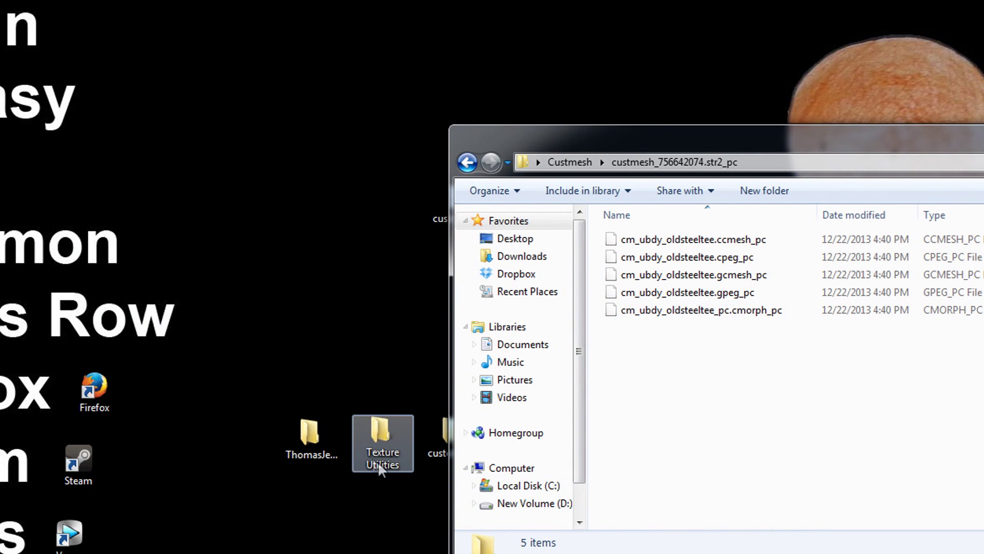
# Move the oldsteeltee .cpeg_pc and .gpeg_pc files into the Texture Utilities folder
pyautogui.click(402, 460)
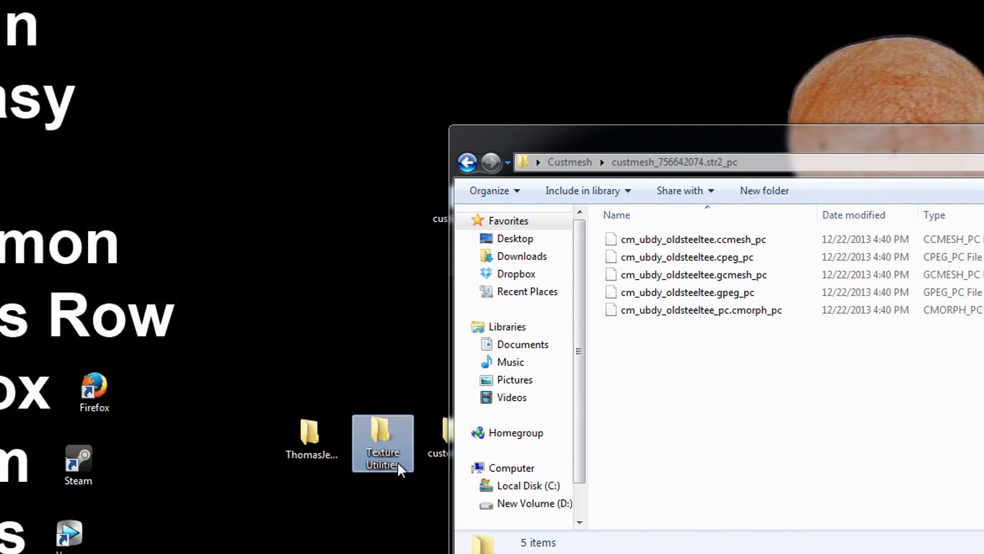
pyautogui.doubleClick(399, 471)
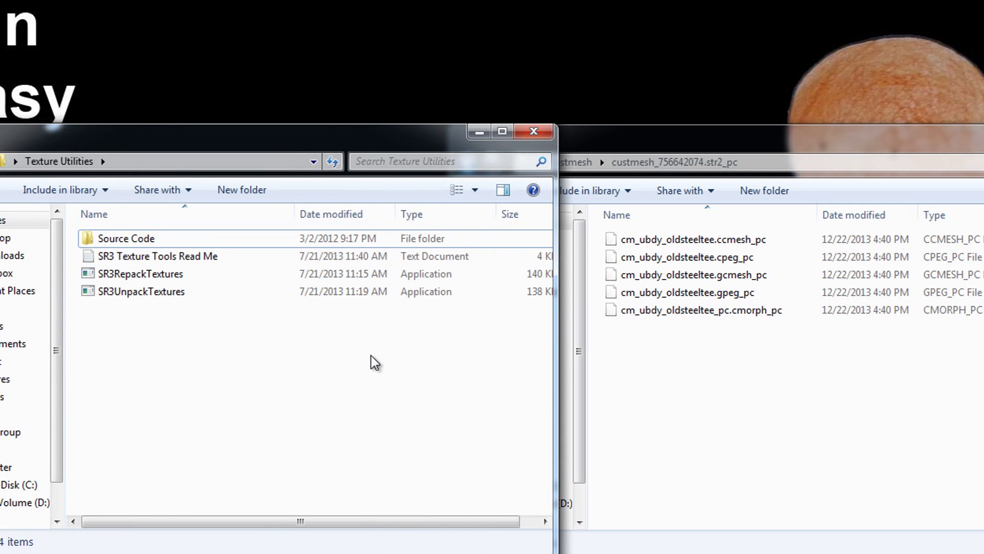
pyautogui.click(686, 404)
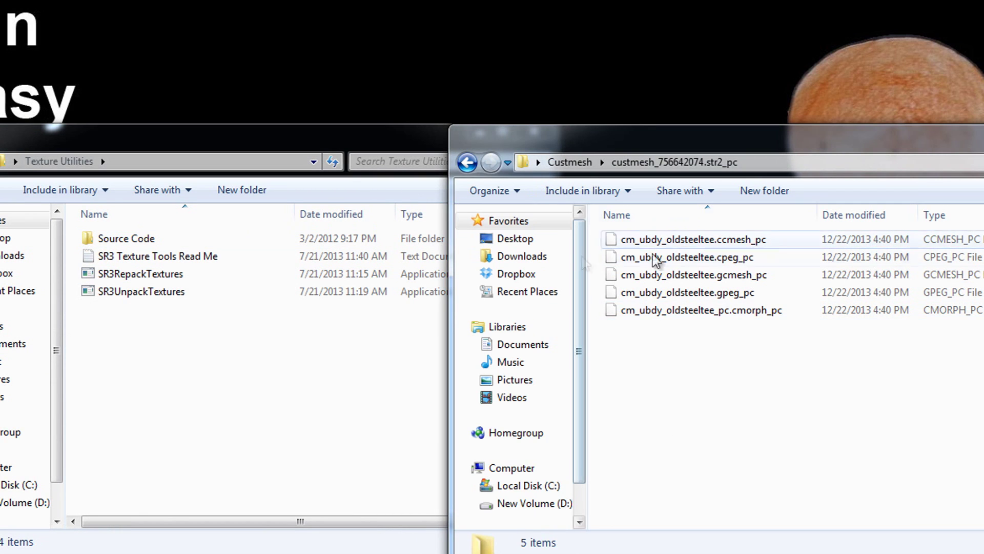
pyautogui.click(723, 293)
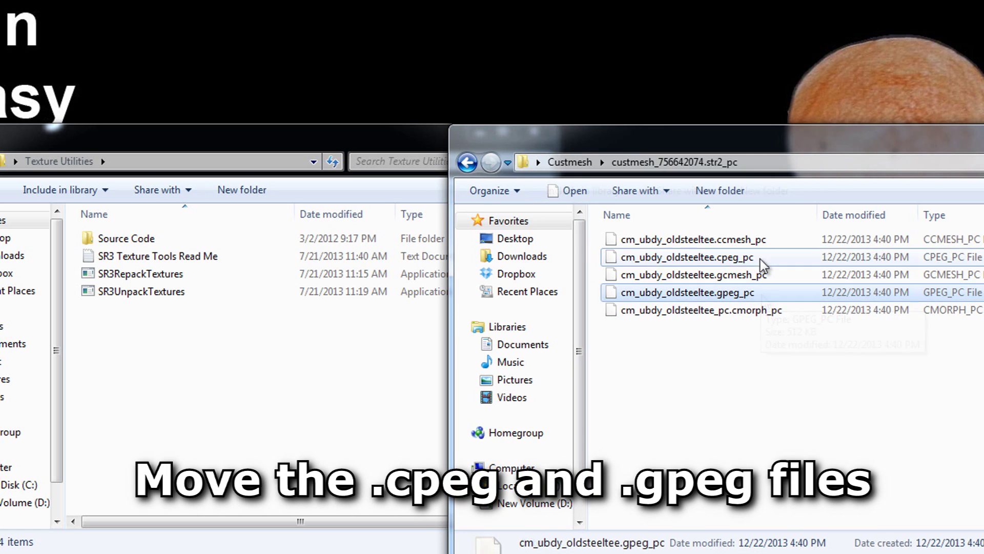
pyautogui.click(718, 259)
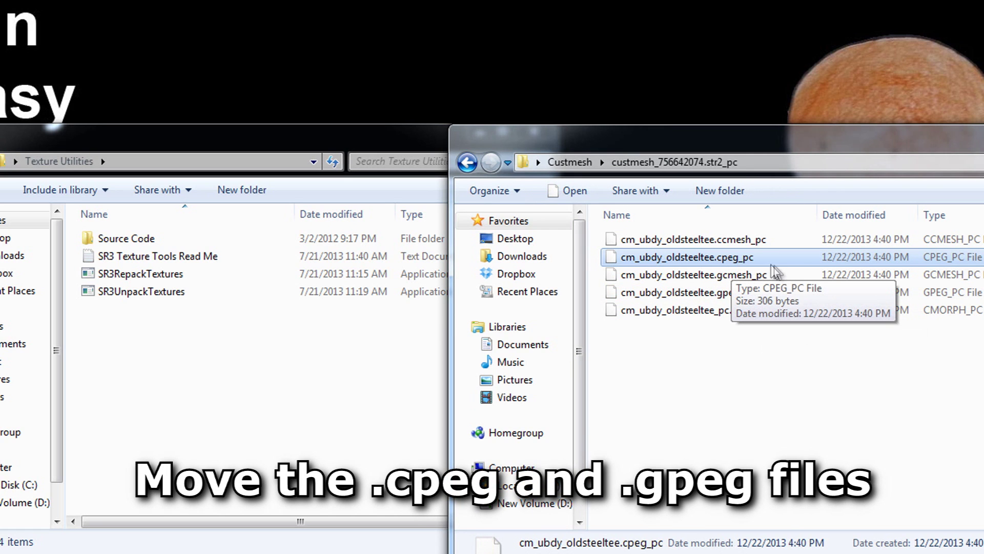
pyautogui.keyDown('ctrl'); pyautogui.click(792, 291); pyautogui.keyUp('ctrl')
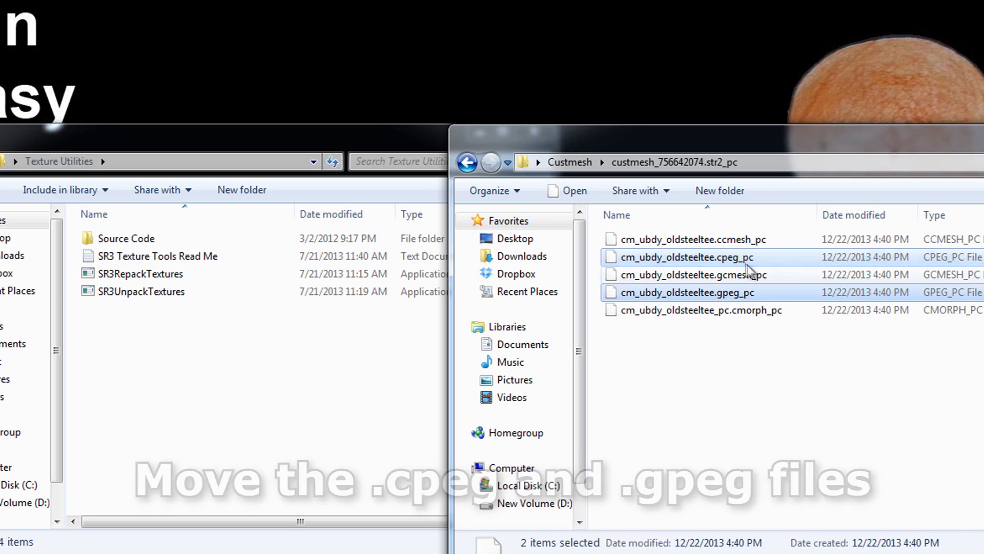
pyautogui.moveTo(613, 260); pyautogui.dragTo(267, 356)
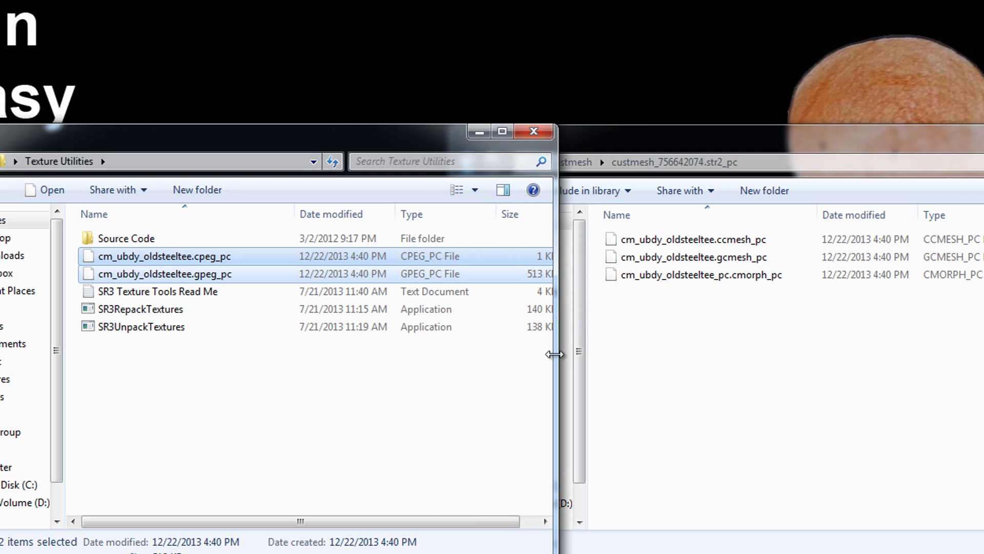
# Close the custmesh folder window and widen and reposition the Texture Utilities window
pyautogui.moveTo(555, 354); pyautogui.dragTo(671, 353)
pyautogui.moveTo(820, 138); pyautogui.dragTo(712, 164)
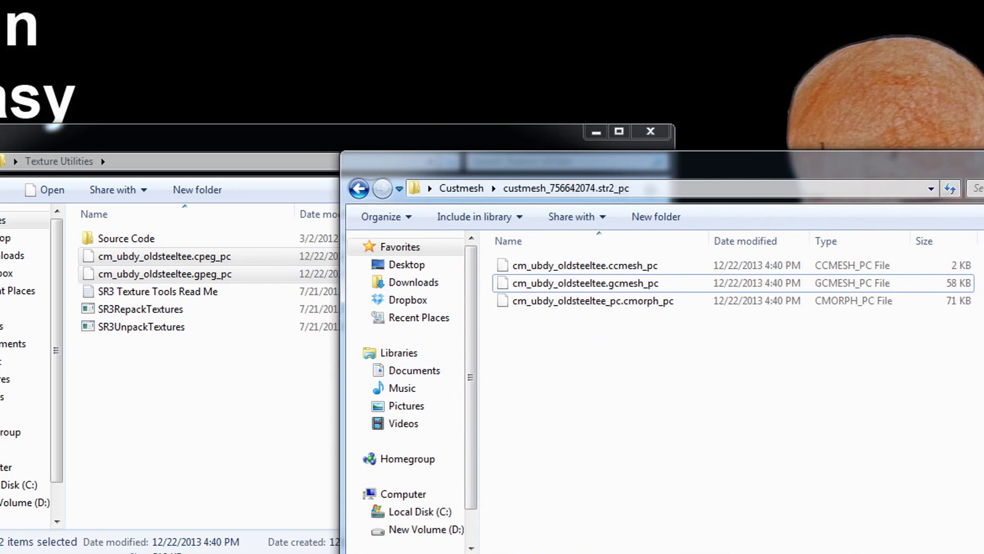
pyautogui.hotkey('alt', 'F4')
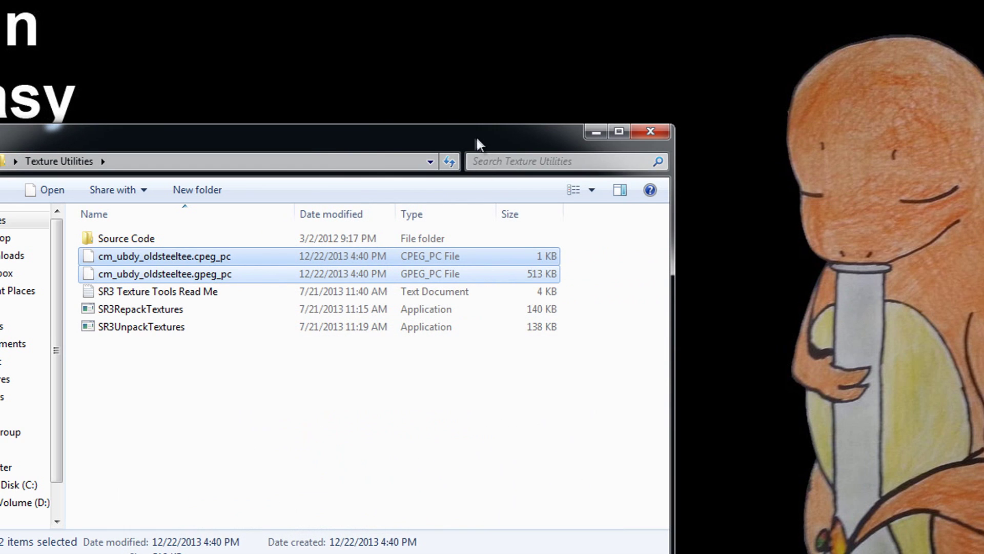
pyautogui.moveTo(475, 136); pyautogui.dragTo(697, 89)
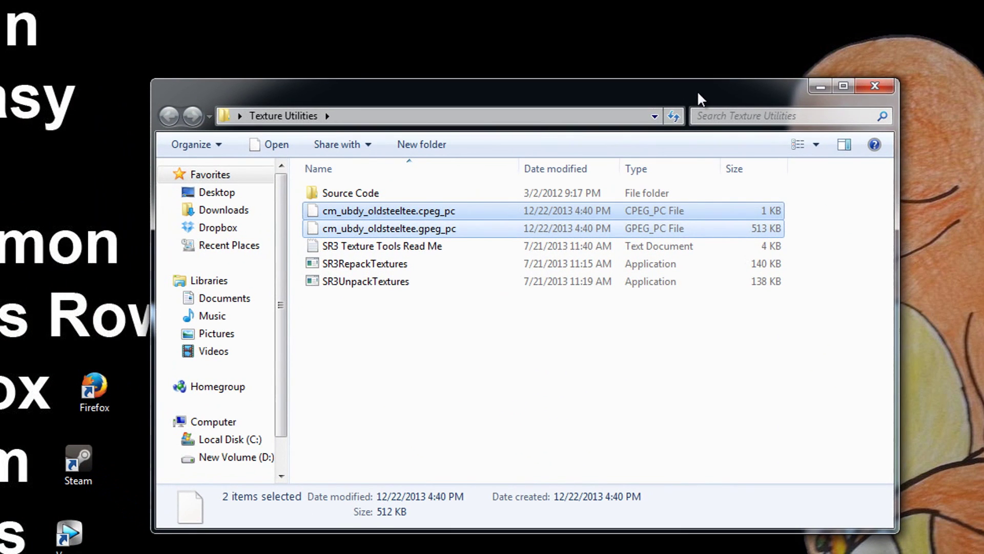
# Unpack cm_ubdy_oldsteeltee.cpeg_pc by dropping it onto SR3UnpackTextures.exe
pyautogui.click(651, 356)
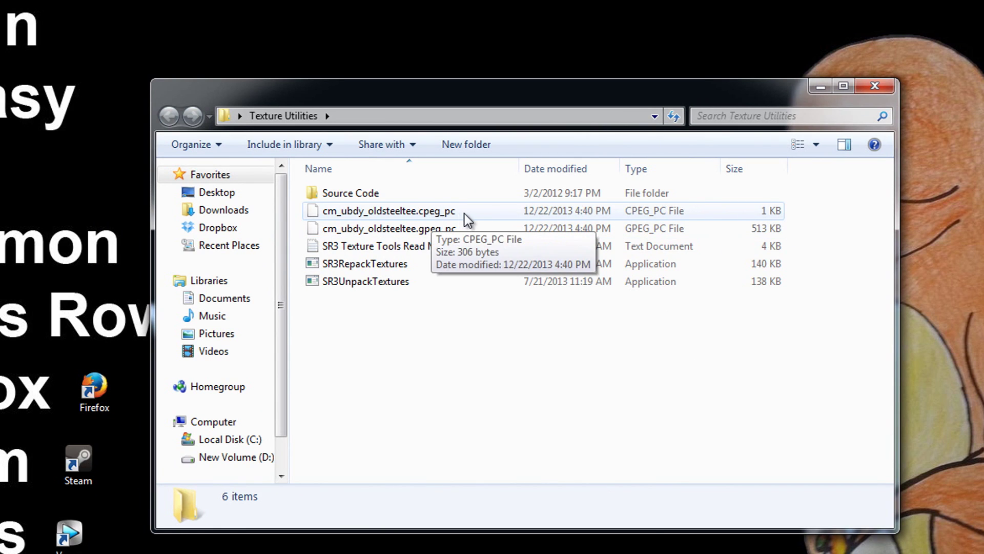
pyautogui.click(500, 214)
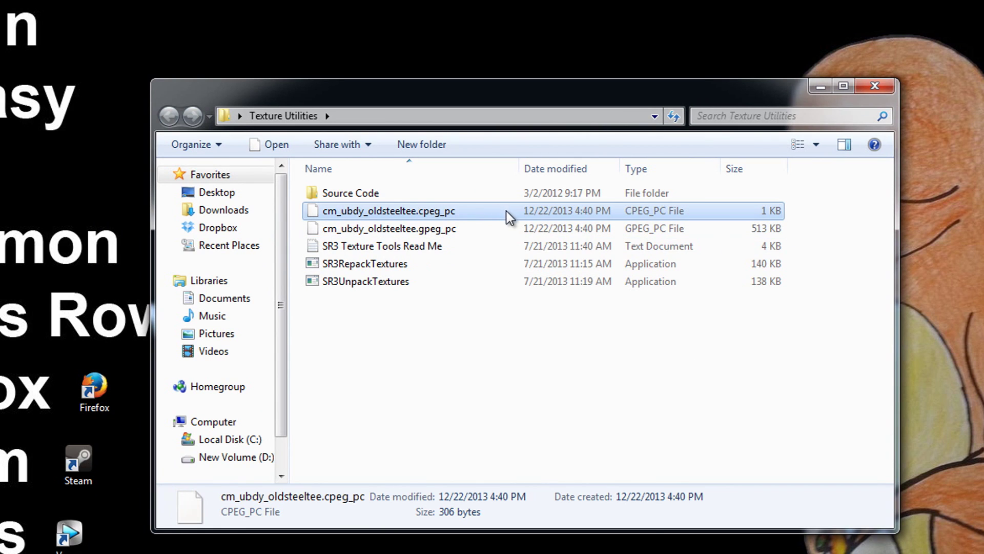
pyautogui.moveTo(509, 217); pyautogui.dragTo(483, 289)
# Check the three extracted DDS files and select cm_ubdy_tee01_d.tga.DDS
pyautogui.click(533, 396)
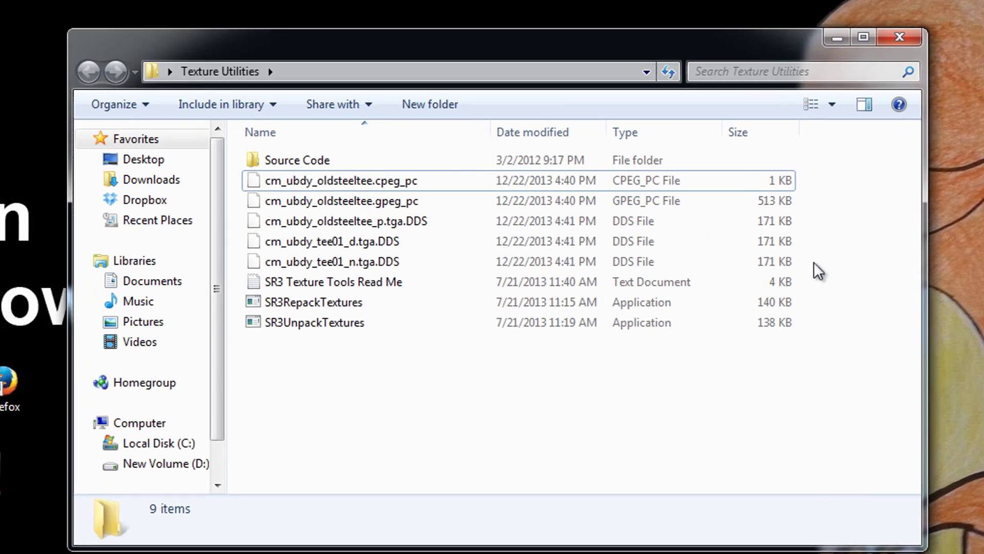
pyautogui.moveTo(802, 284); pyautogui.dragTo(729, 248)
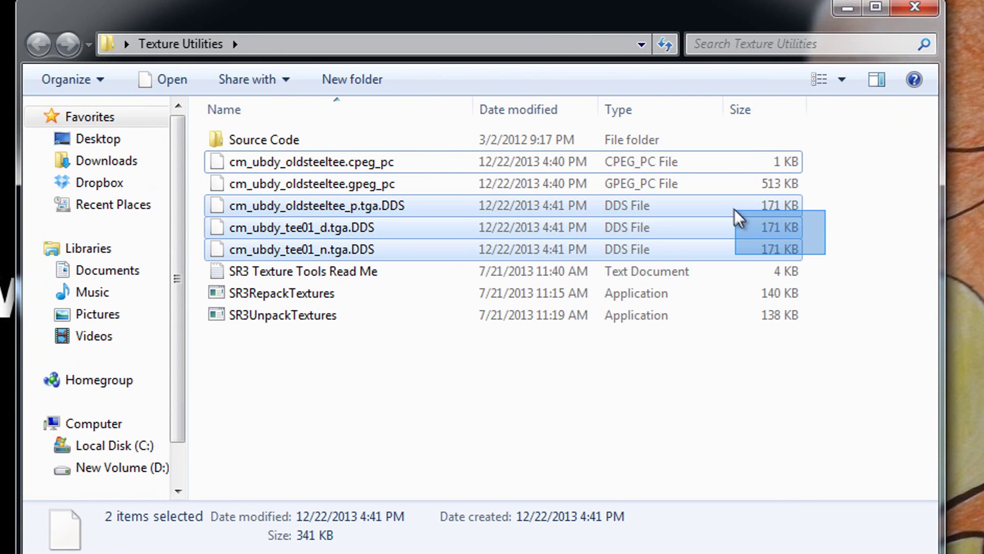
pyautogui.moveTo(734, 208); pyautogui.dragTo(731, 206)
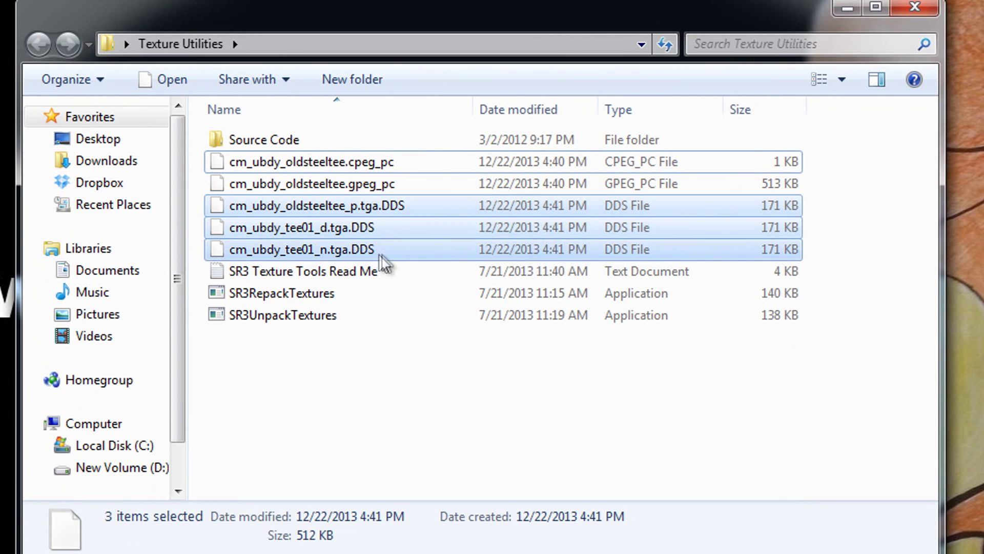
pyautogui.click(830, 256)
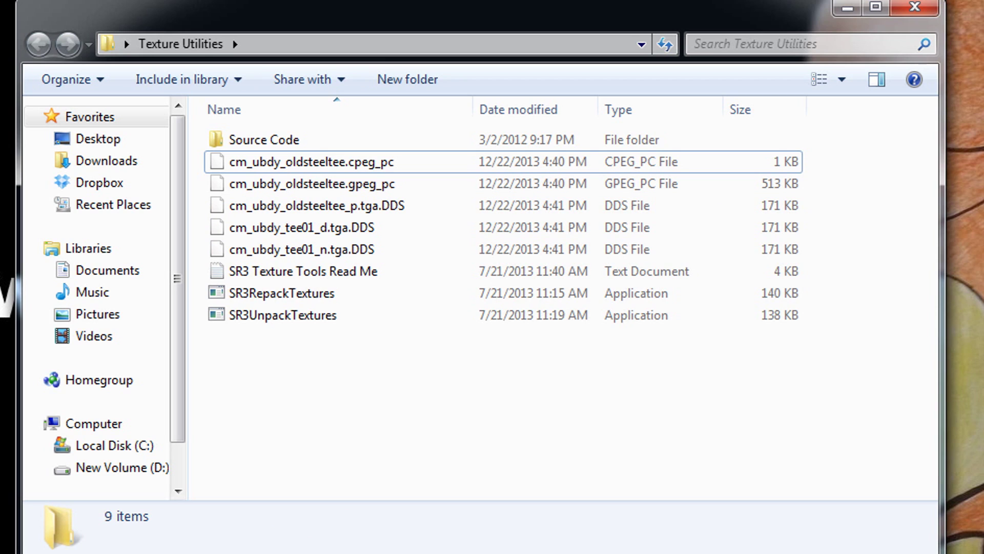
pyautogui.press('Down')
pyautogui.press('Down')
pyautogui.press('Down')
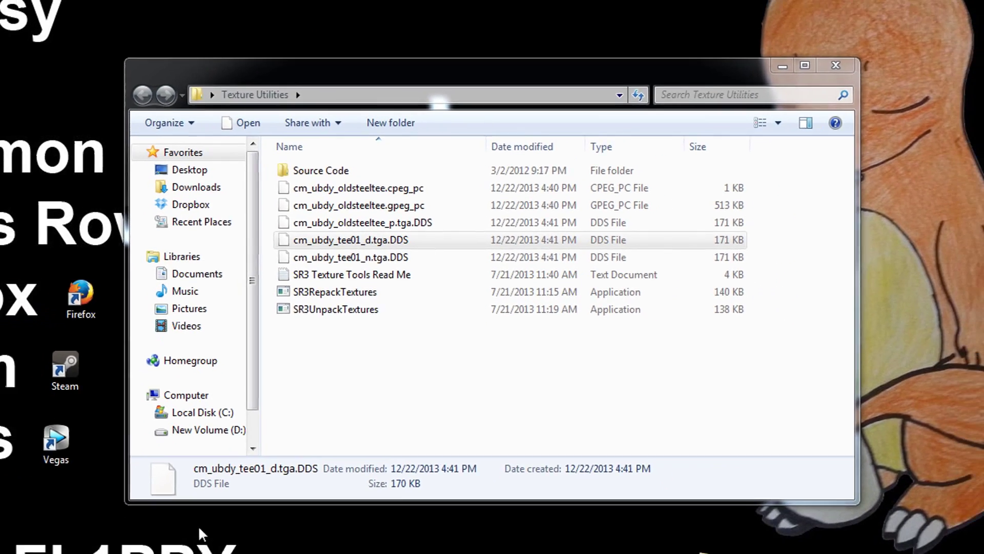
pyautogui.click(129, 543)
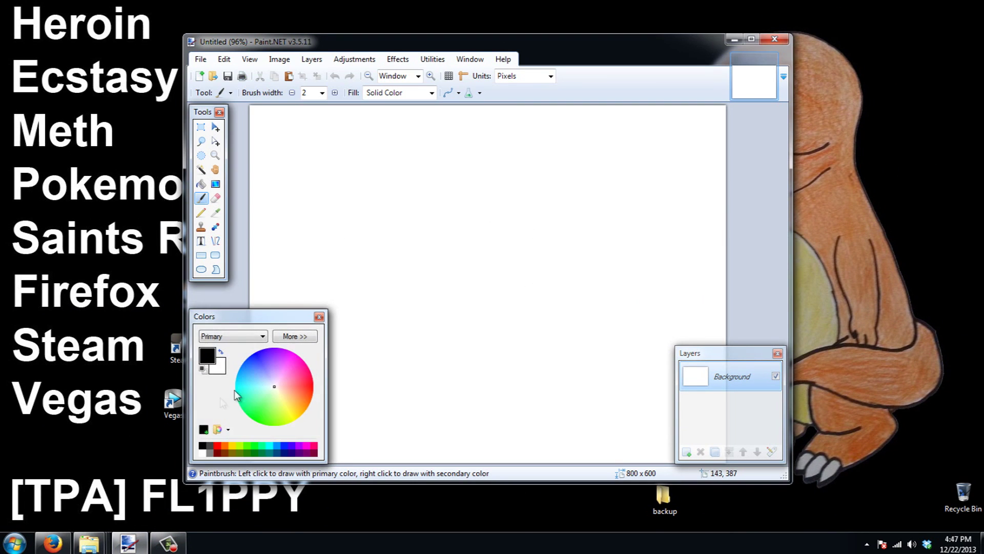
# Open cm_ubdy_tee01_d.tga.DDS in Paint.NET by dropping it on the canvas
pyautogui.click(137, 542)
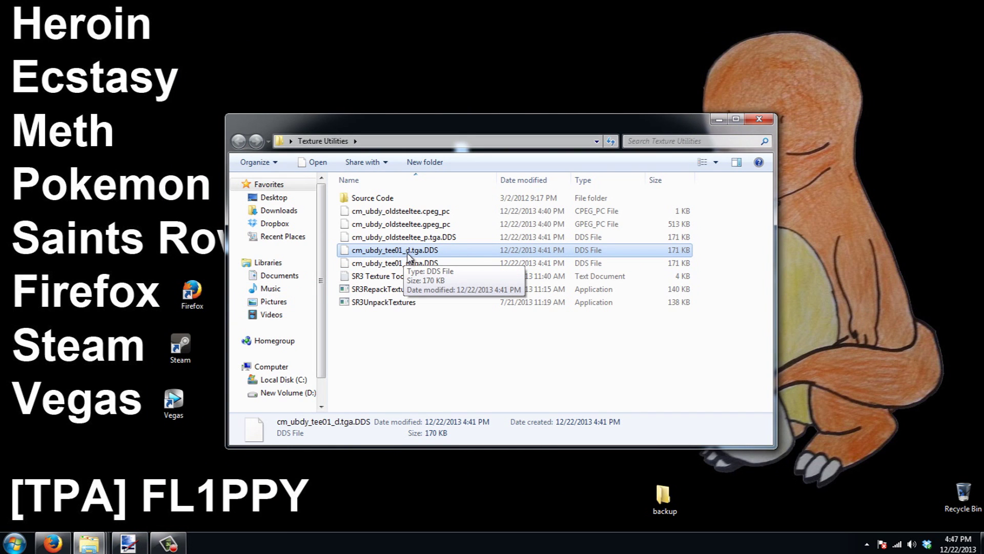
pyautogui.click(426, 242)
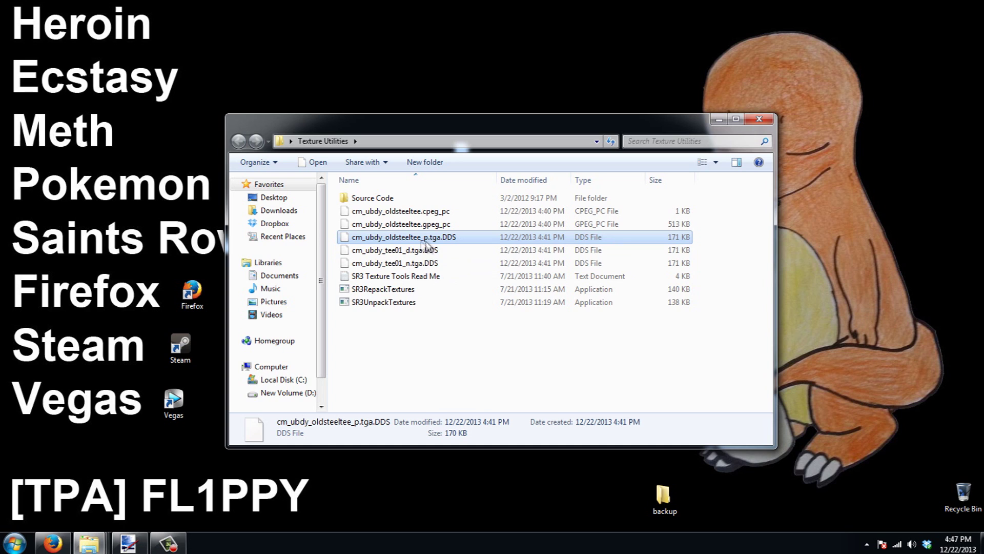
pyautogui.click(444, 251)
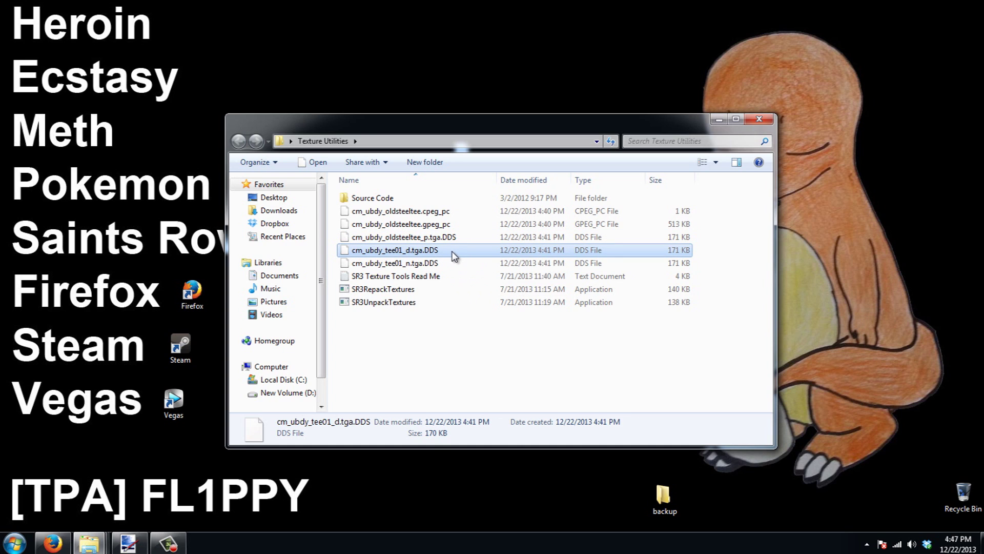
pyautogui.moveTo(455, 257)
pyautogui.mouseDown()
pyautogui.moveTo(308, 308)
pyautogui.moveTo(176, 506)
pyautogui.moveTo(136, 538)
pyautogui.moveTo(402, 320)
pyautogui.mouseUp()
pyautogui.moveTo(480, 269); pyautogui.dragTo(479, 269)
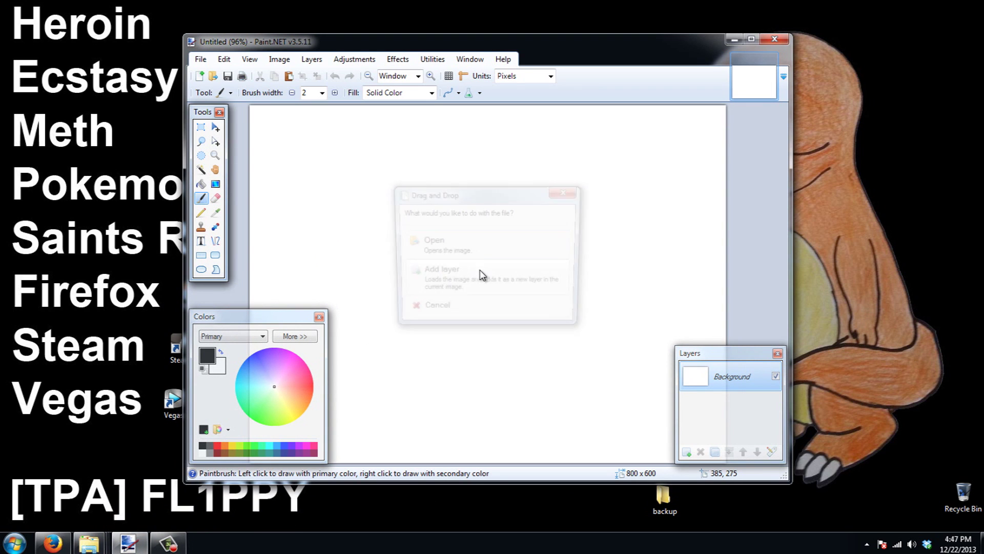
pyautogui.click(501, 252)
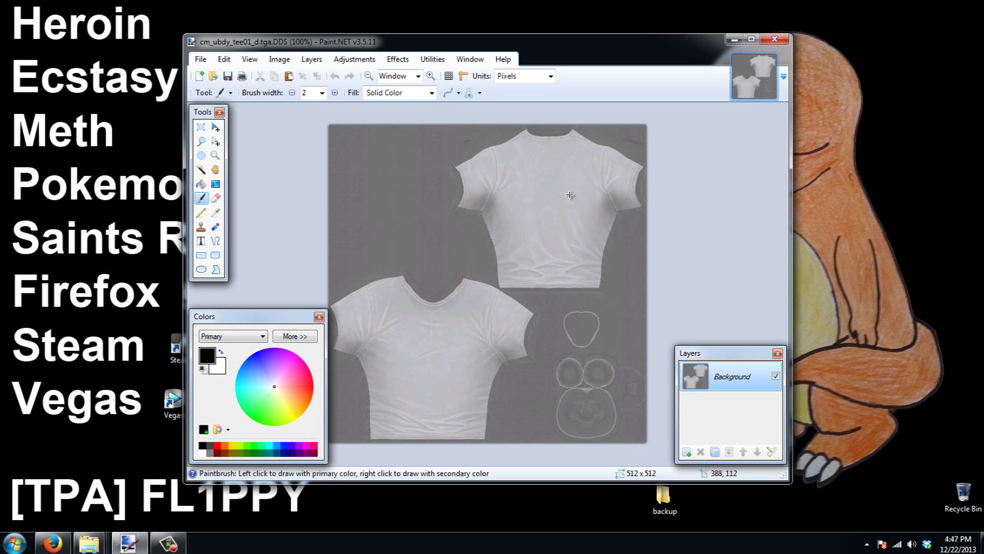
# Open cm_ubdy_oldsteeltee_p.tga.DDS as a second image in Paint.NET
pyautogui.hotkey('alt', 'Tab')
pyautogui.moveTo(564, 116)
pyautogui.mouseDown()
pyautogui.moveTo(513, 164)
pyautogui.moveTo(529, 163)
pyautogui.mouseUp()
pyautogui.click(507, 252)
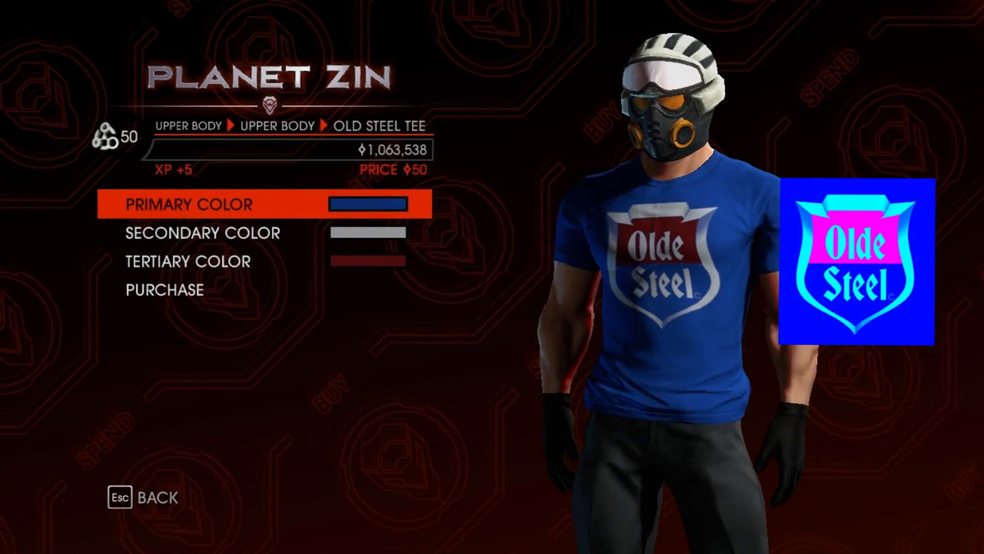
pyautogui.press('Return')
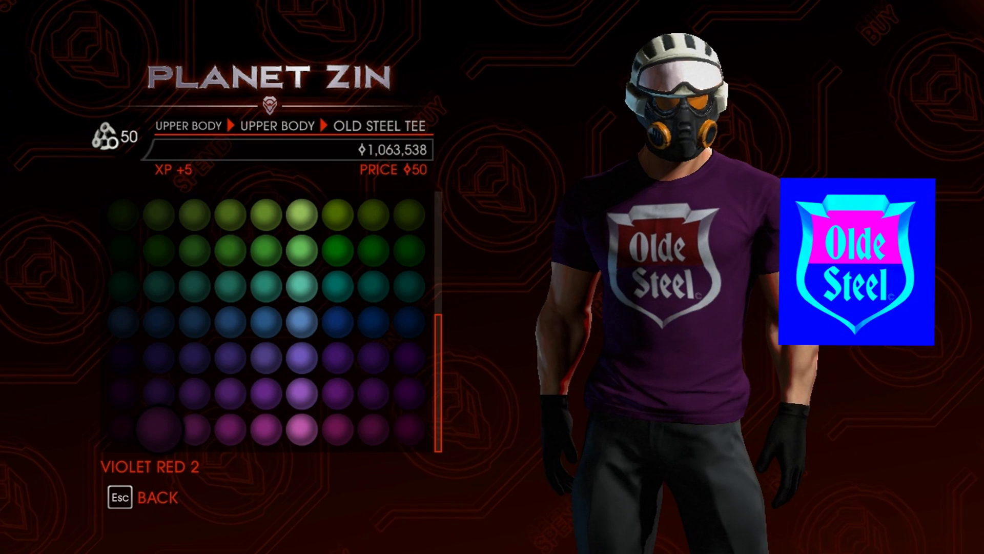
# Leave Primary Color on blue, then view the Secondary and Tertiary Color grids in turn
pyautogui.press('Escape')
pyautogui.press('Down')
pyautogui.press('Return')
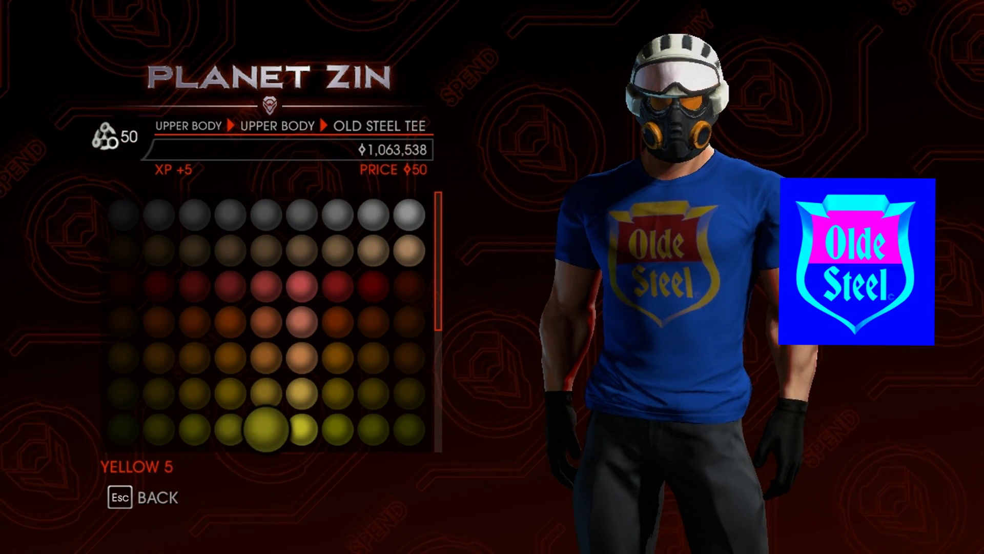
pyautogui.press('Escape')
pyautogui.press('Down')
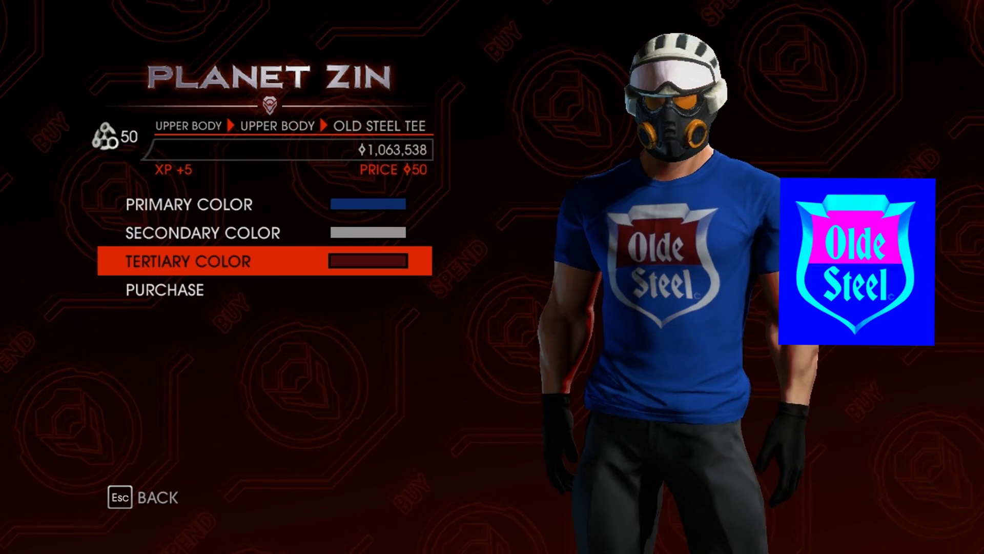
pyautogui.press('Return')
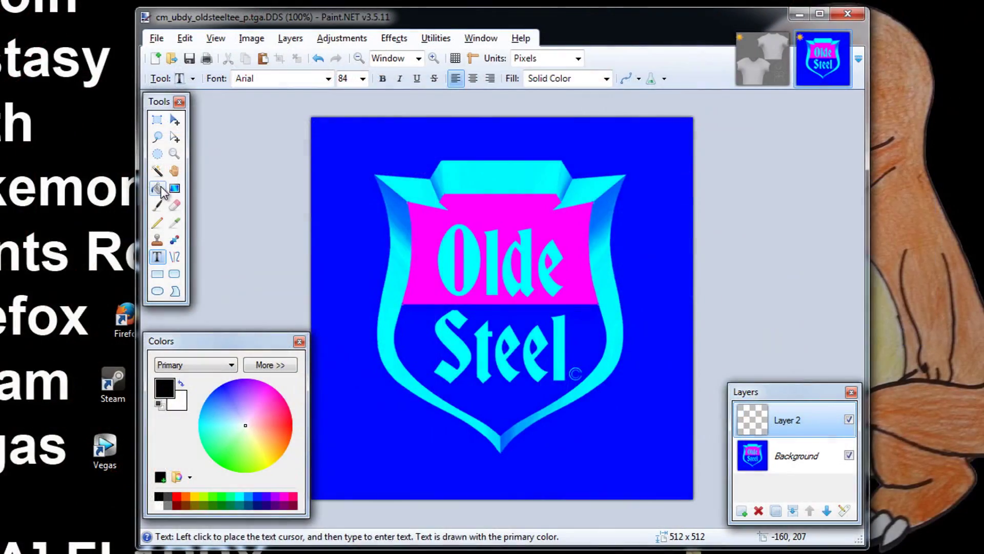
# Paint Bucket Layer 2 solid black, then switch to the cm_ubdy_tee01_d image
pyautogui.click(158, 189)
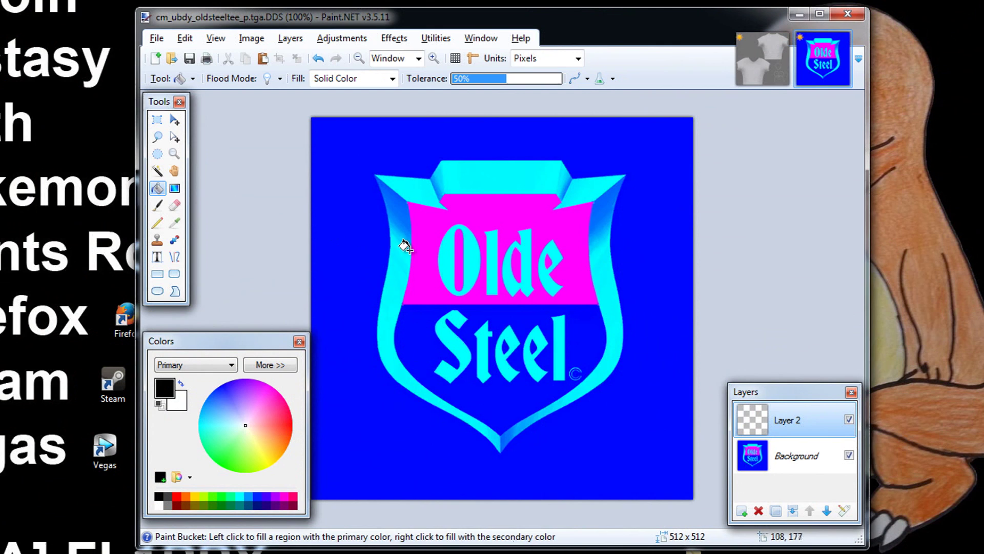
pyautogui.click(373, 255)
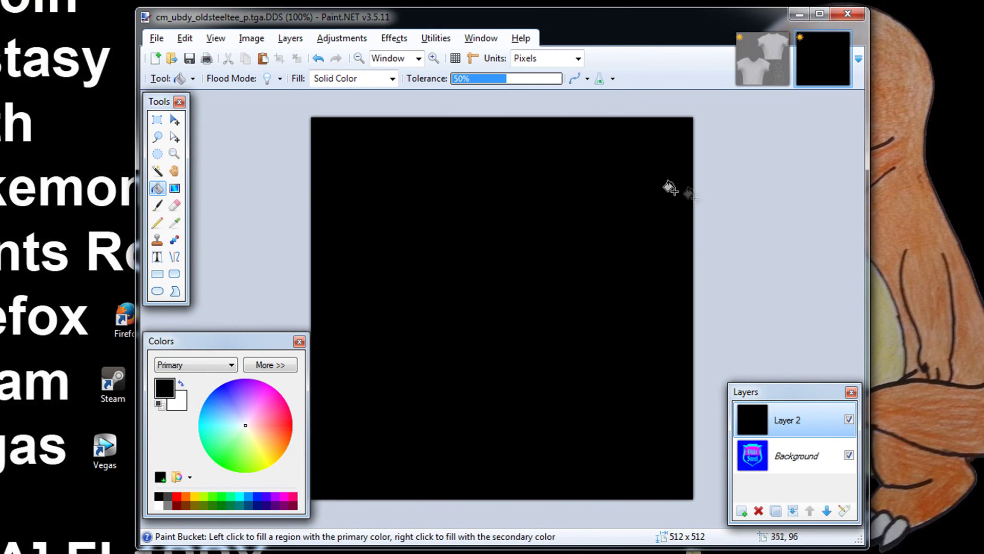
pyautogui.click(752, 70)
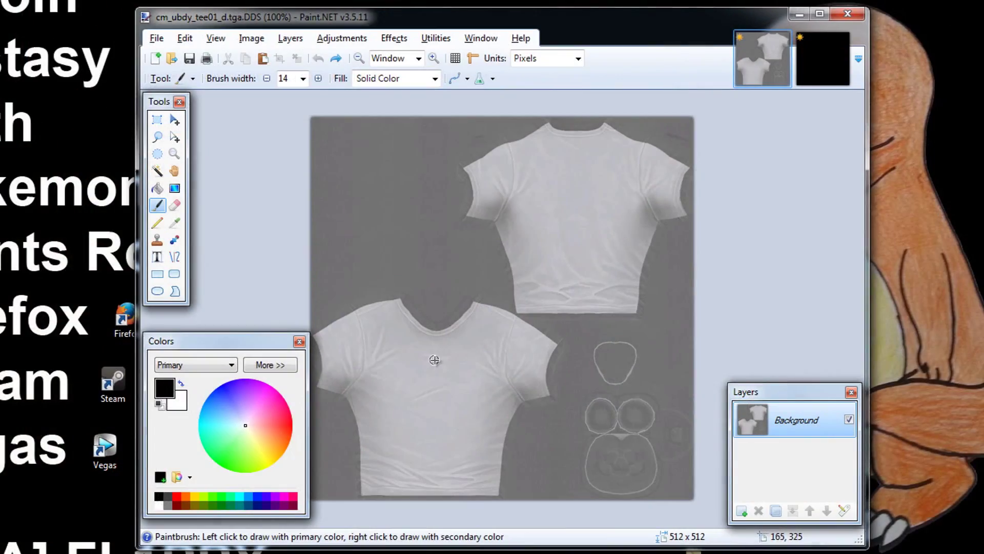
# Browse the Old Steel Tee colour grid in the Planet Zin store to inspect the shirt
pyautogui.moveTo(434, 360)
pyautogui.mouseDown()
pyautogui.moveTo(406, 372)
pyautogui.moveTo(453, 380)
pyautogui.moveTo(468, 413)
pyautogui.moveTo(422, 454)
pyautogui.mouseUp()
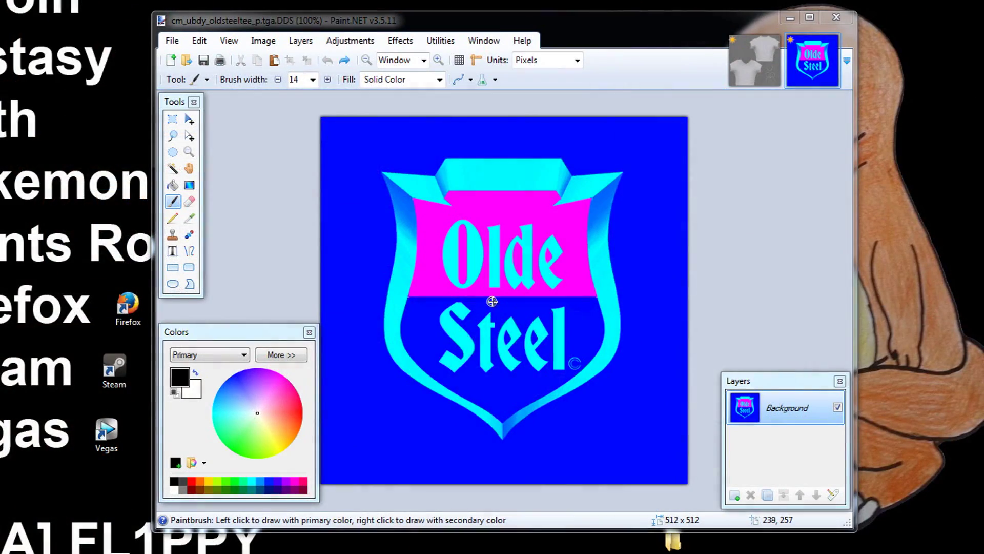
# Sample the texture's blue, add a new layer, and fill it solid blue
pyautogui.click(190, 217)
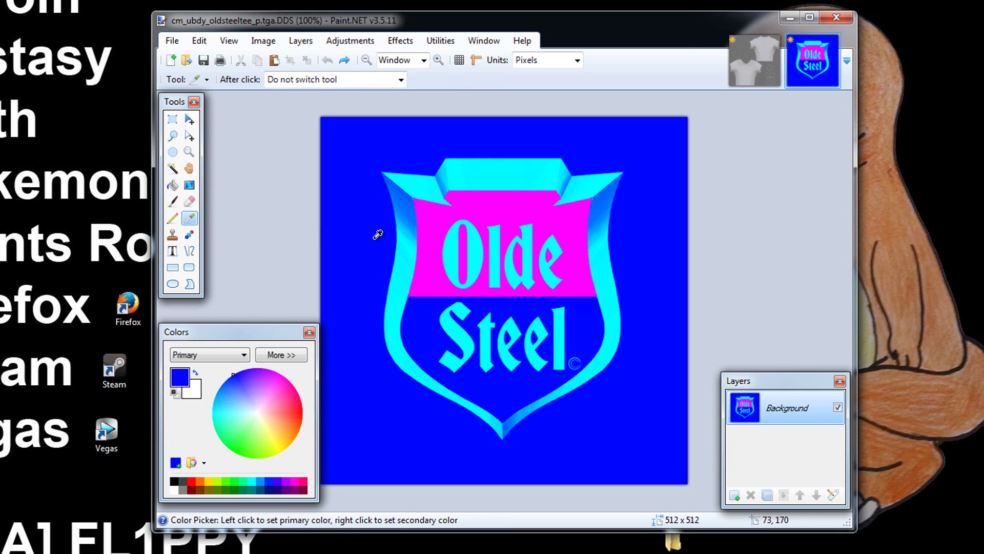
pyautogui.click(734, 495)
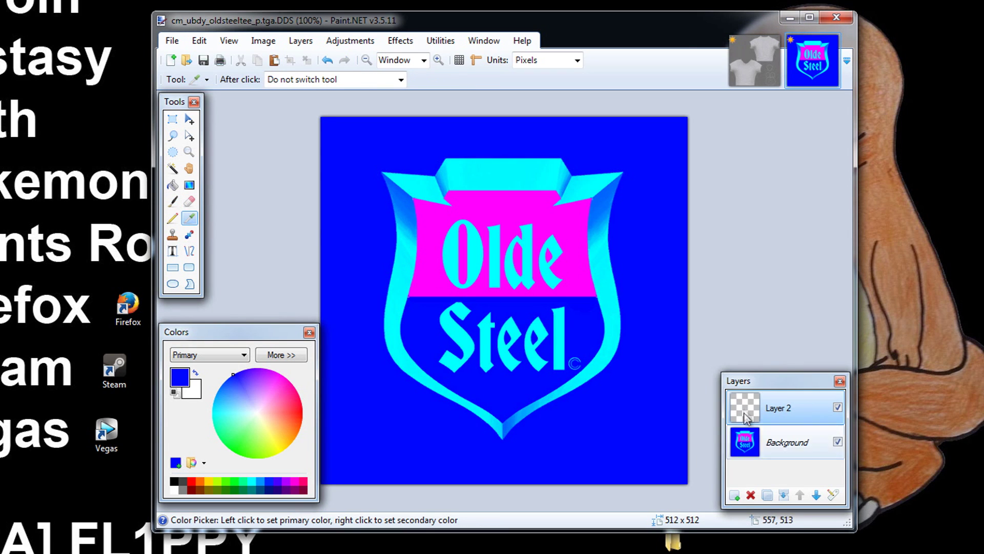
pyautogui.click(172, 186)
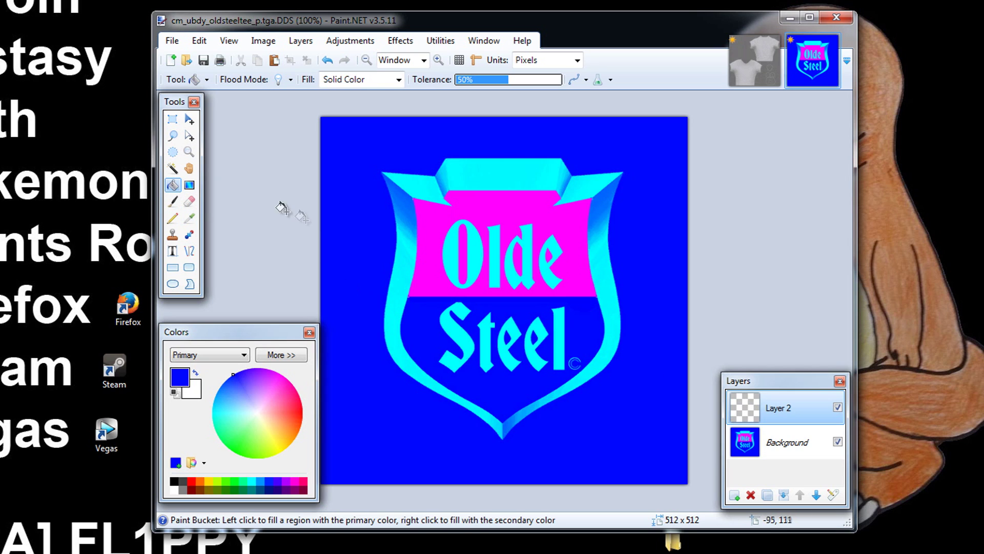
pyautogui.click(354, 234)
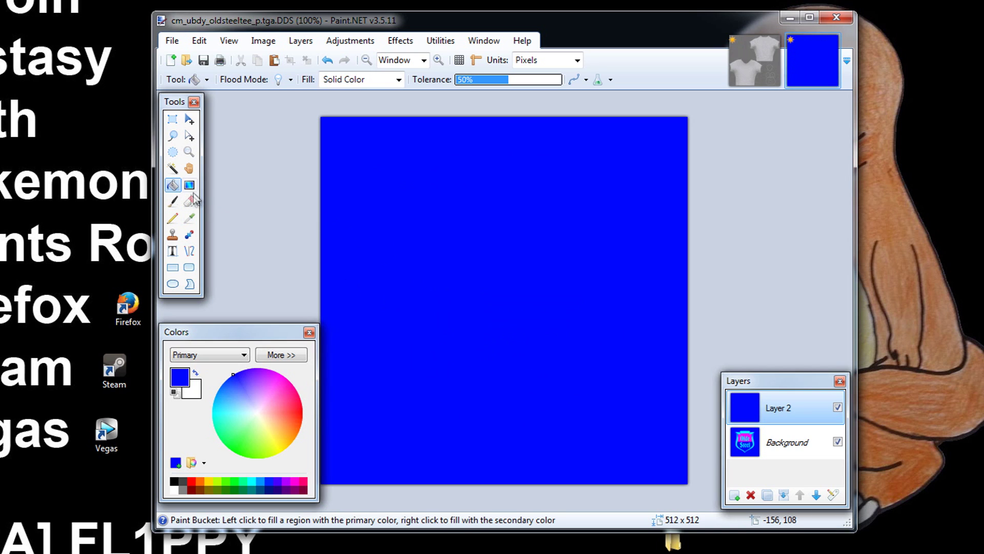
# Hide the blue layer to sample the logo's magenta, then show and reselect it
pyautogui.click(190, 217)
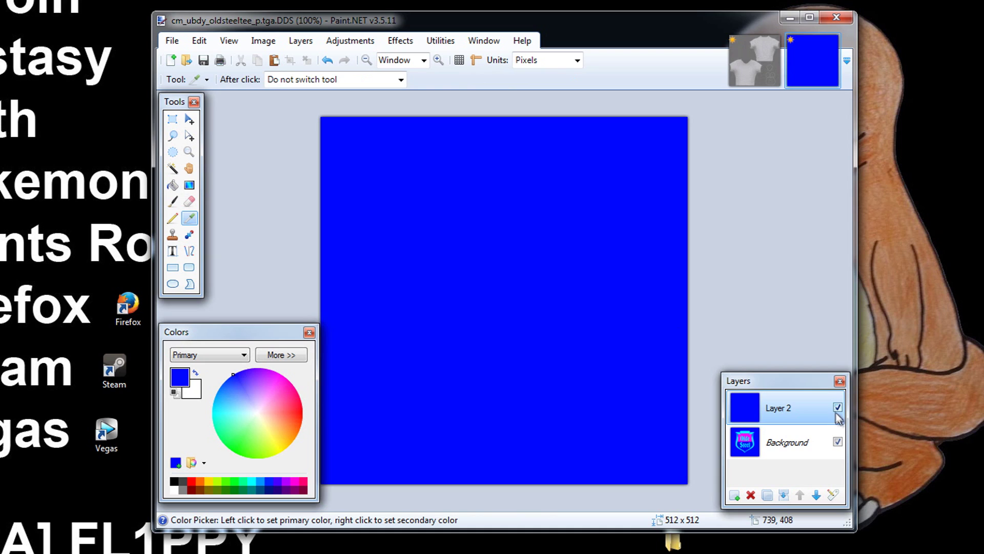
pyautogui.click(837, 408)
pyautogui.click(824, 435)
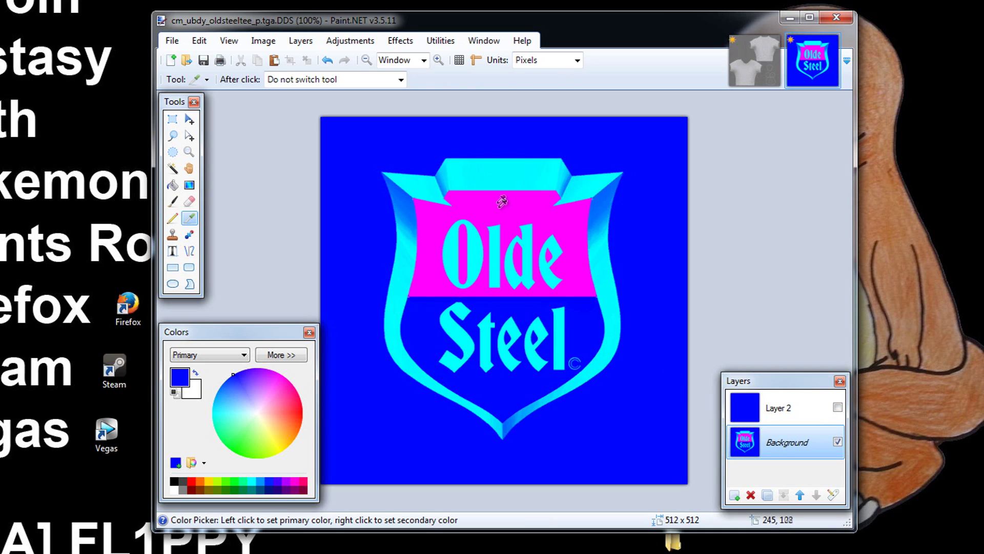
pyautogui.click(838, 407)
pyautogui.click(825, 410)
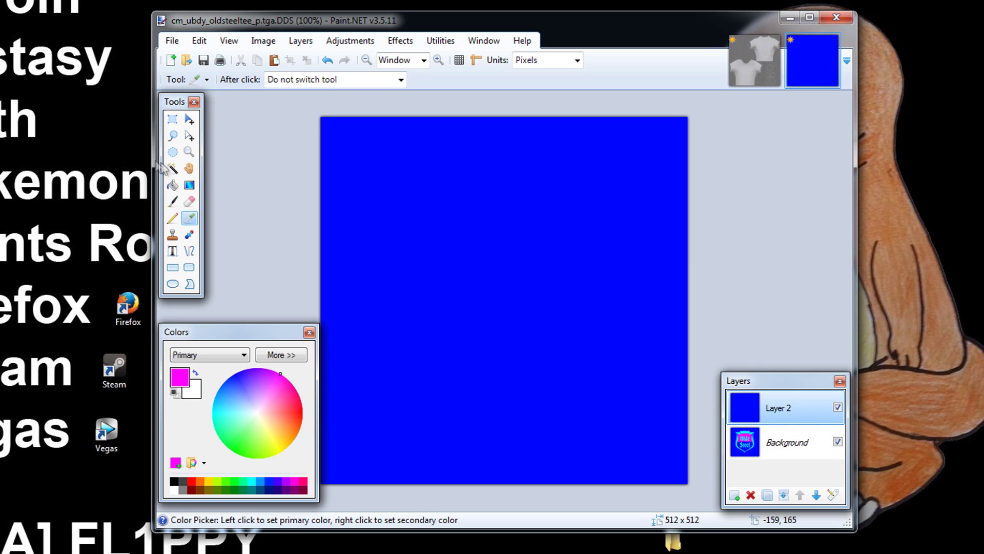
pyautogui.click(173, 251)
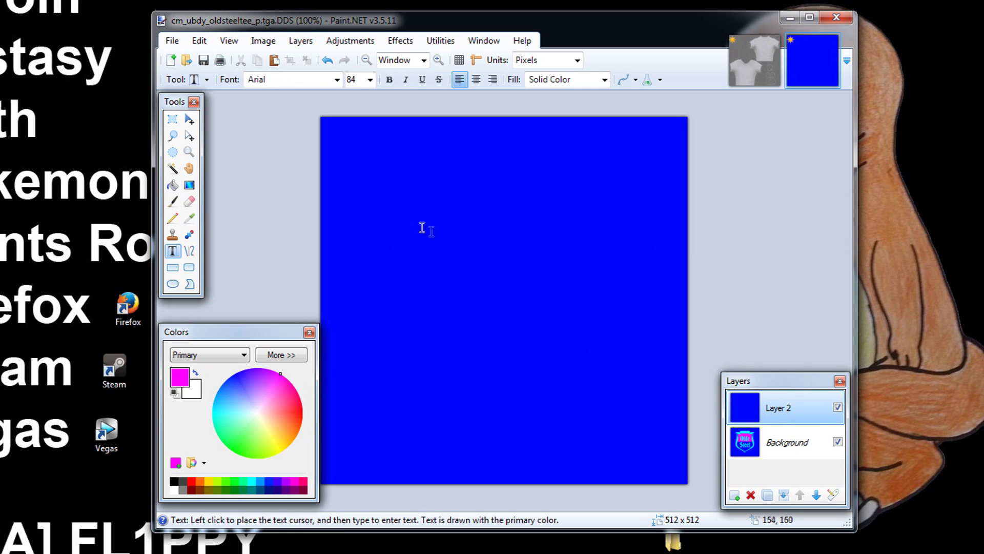
# Paste the magenta text 地底人 and stack its three characters vertically at the centre
pyautogui.click(422, 226)
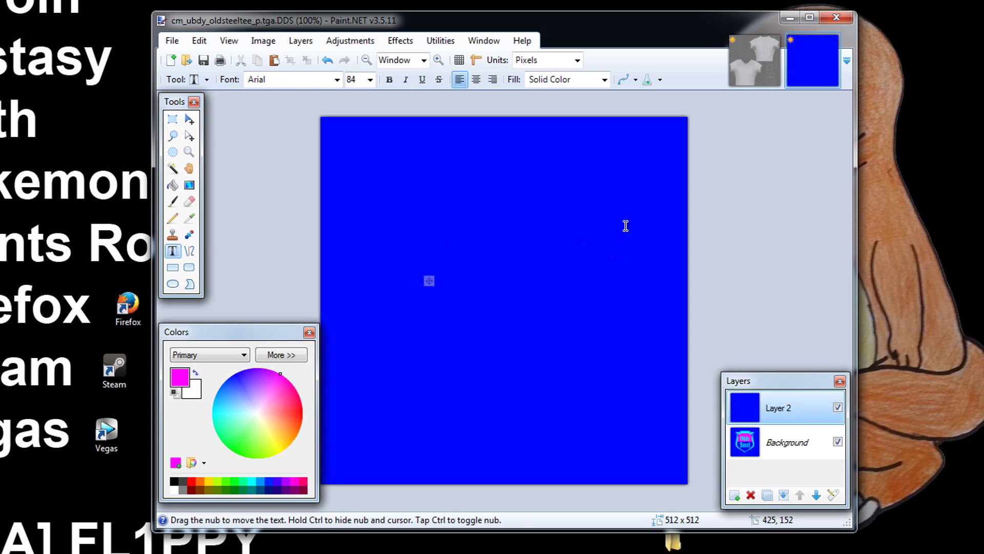
pyautogui.write('地底人')
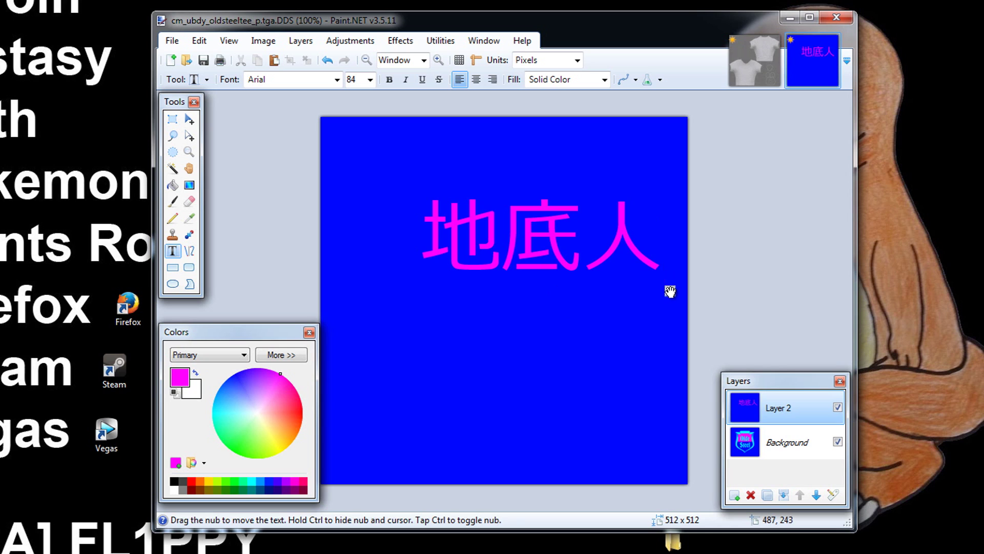
pyautogui.moveTo(670, 291); pyautogui.dragTo(651, 303)
pyautogui.press('Left')
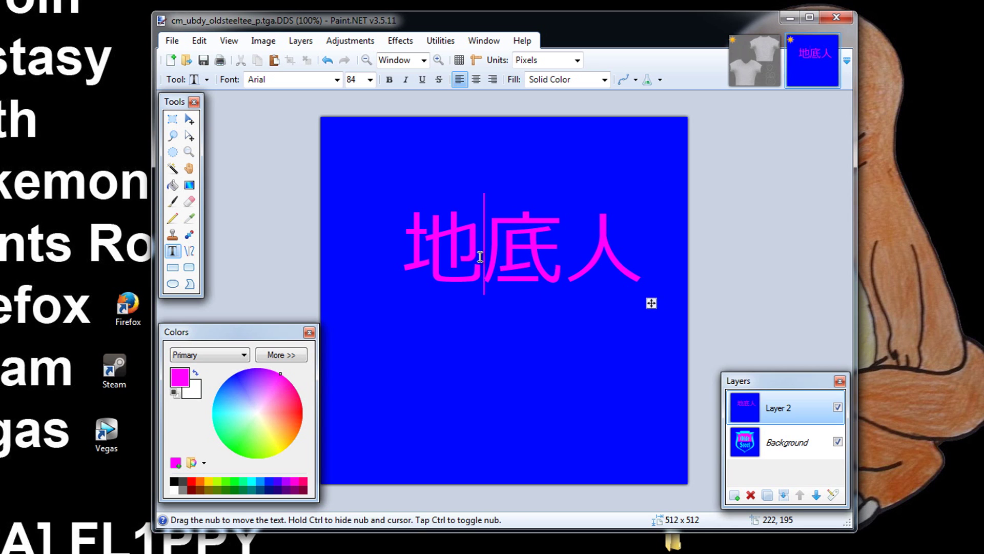
pyautogui.press('Return')
pyautogui.press('Left')
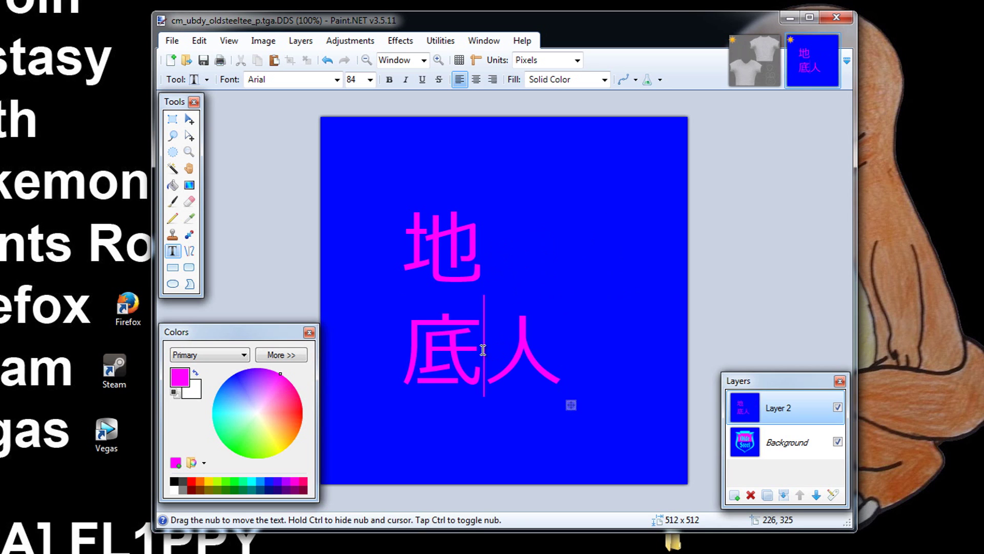
pyautogui.press('Return')
pyautogui.moveTo(488, 468); pyautogui.dragTo(545, 413)
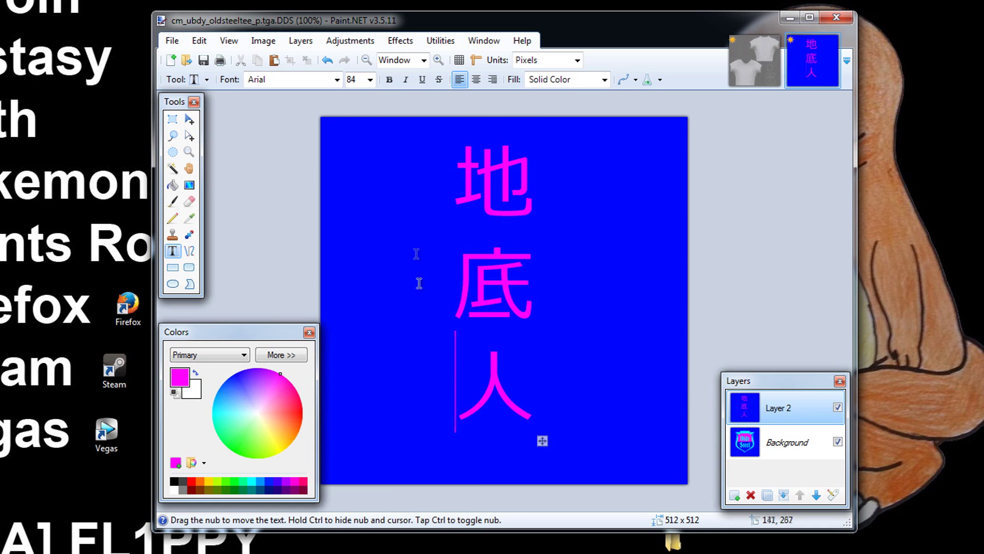
# Hide the kanji layer and select the background layer for colour sampling
pyautogui.click(809, 436)
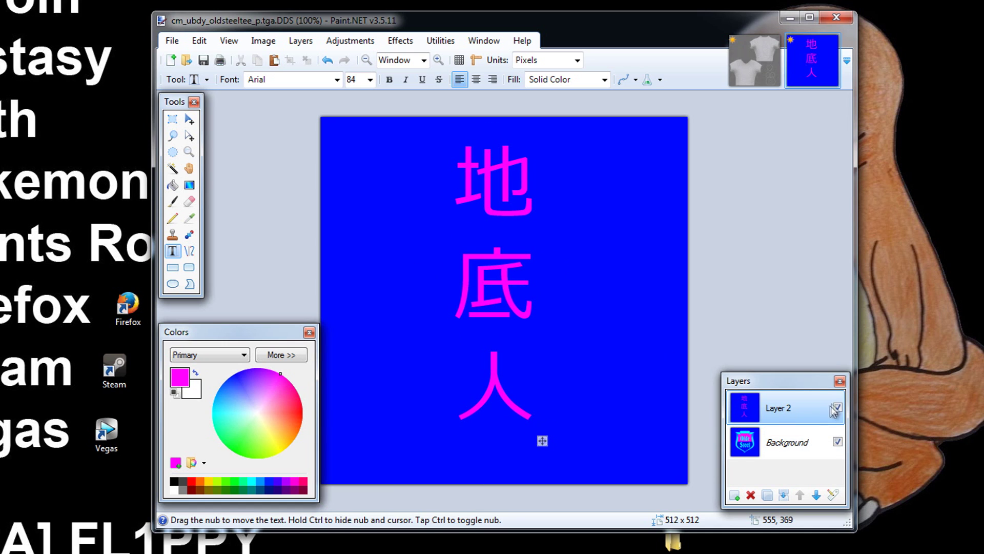
pyautogui.click(837, 407)
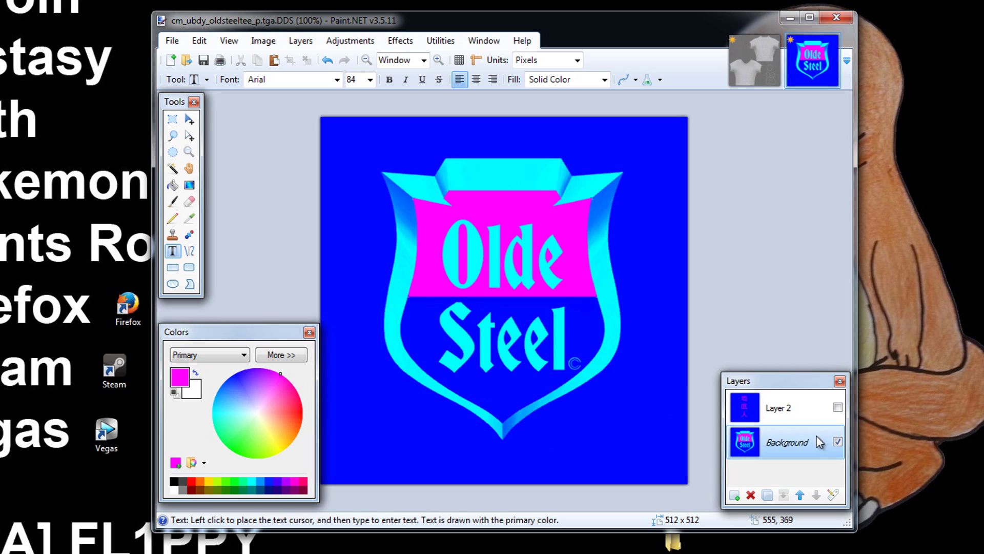
pyautogui.click(190, 218)
# Sample the logo's cyan and paint two zigzag strokes flanking the kanji on Layer 2
pyautogui.click(509, 177)
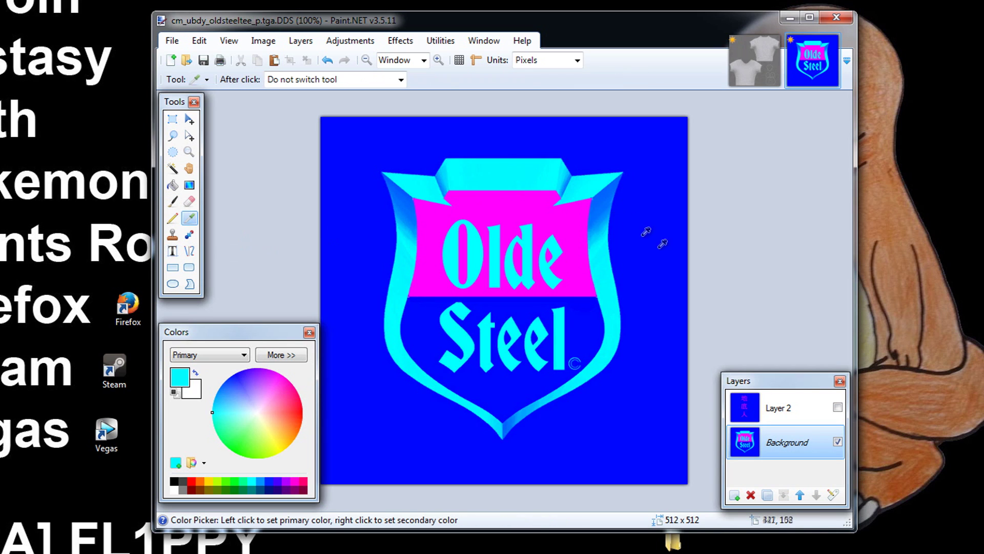
pyautogui.click(774, 406)
pyautogui.click(838, 407)
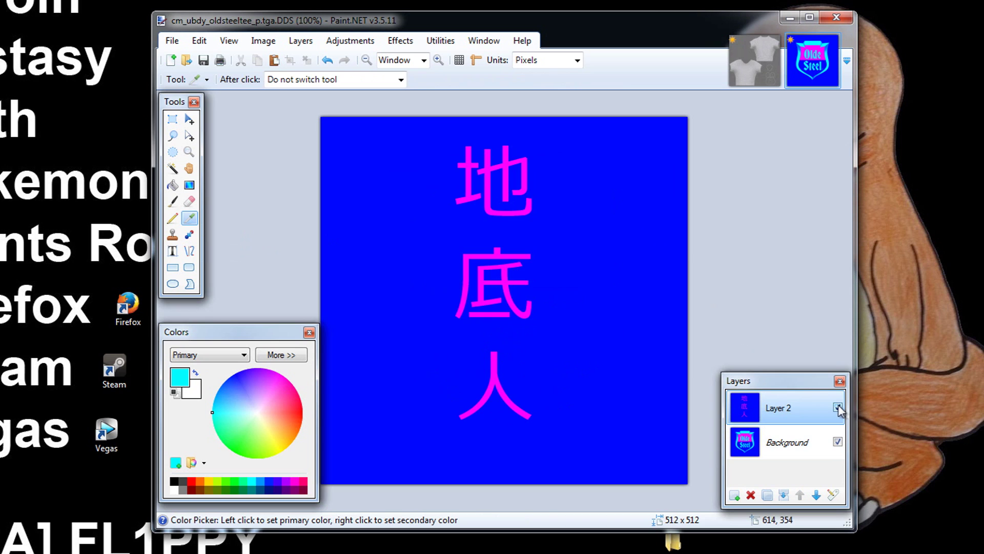
pyautogui.click(172, 201)
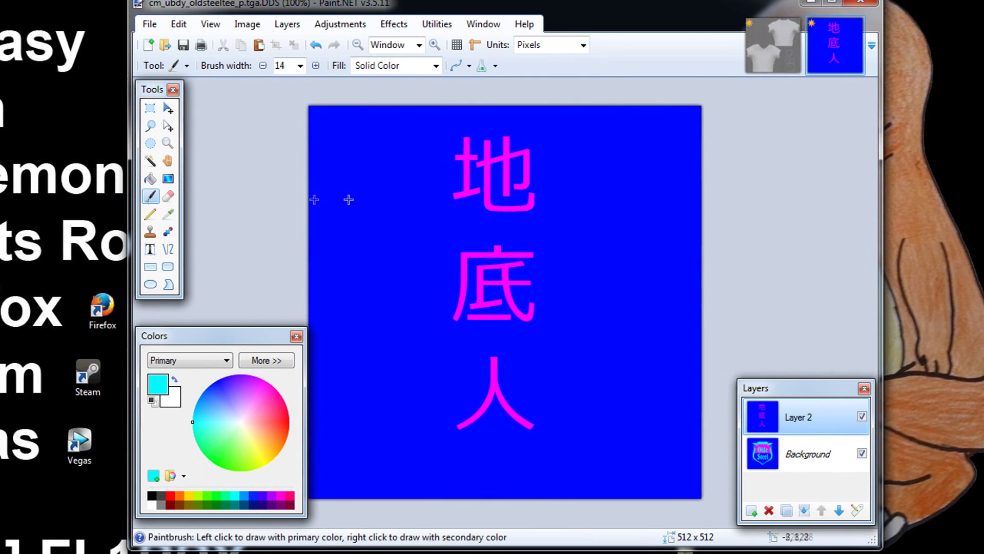
pyautogui.moveTo(368, 160)
pyautogui.mouseDown()
pyautogui.moveTo(384, 214)
pyautogui.moveTo(383, 355)
pyautogui.moveTo(353, 438)
pyautogui.mouseUp()
pyautogui.moveTo(637, 148)
pyautogui.mouseDown()
pyautogui.moveTo(594, 237)
pyautogui.moveTo(619, 283)
pyautogui.moveTo(621, 437)
pyautogui.mouseUp()
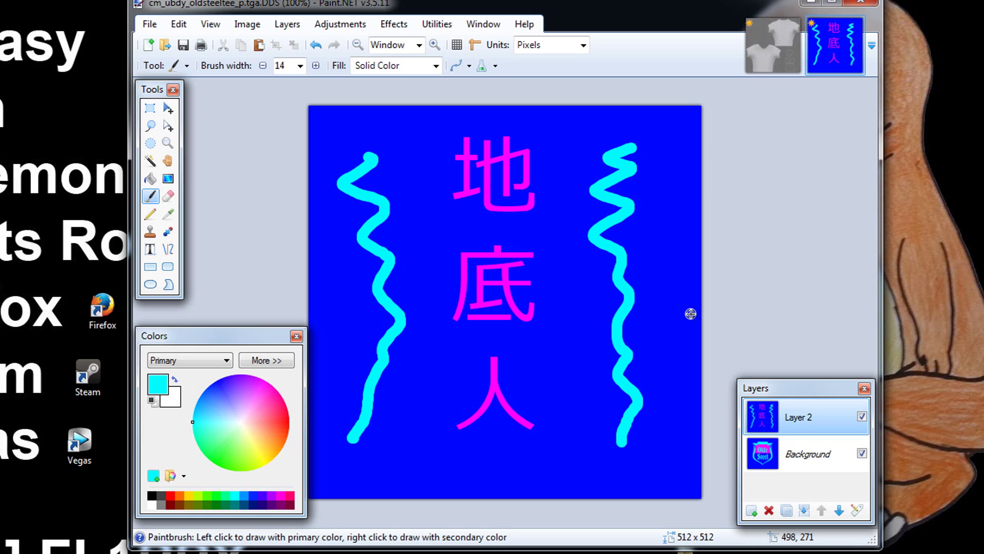
pyautogui.click(248, 24)
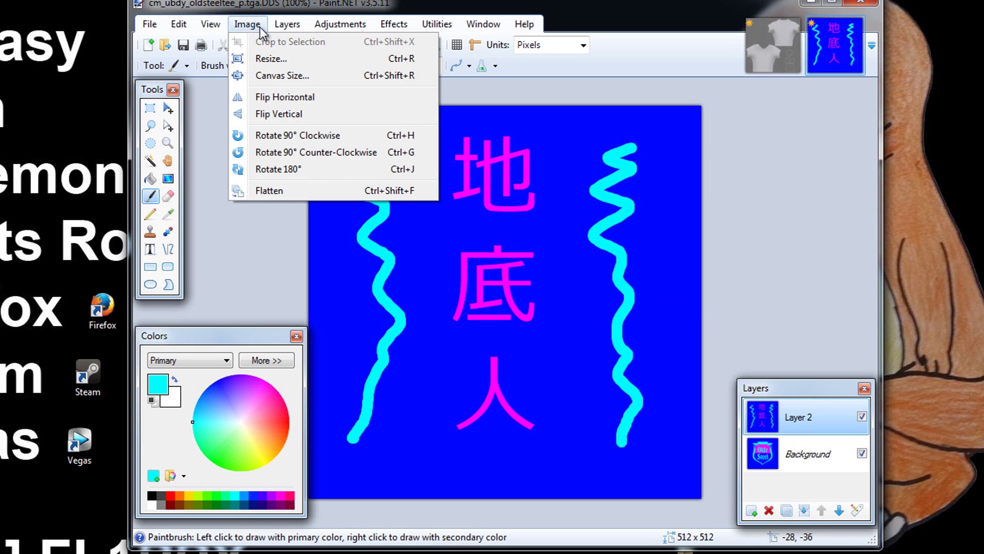
# Flatten the image and save it over cm_ubdy_oldsteeltee_p.tga.DDS, confirming the replacement
pyautogui.click(309, 192)
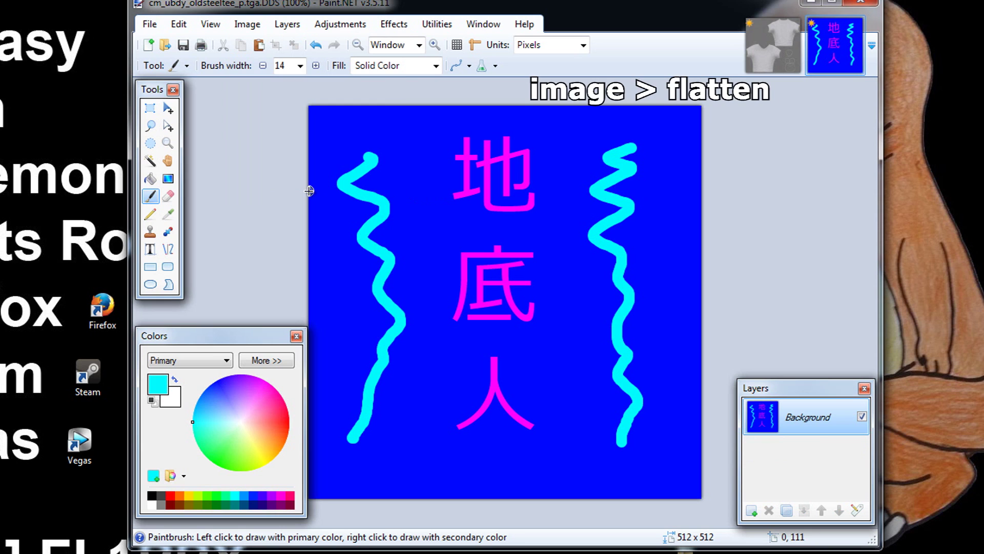
pyautogui.click(159, 28)
pyautogui.click(232, 149)
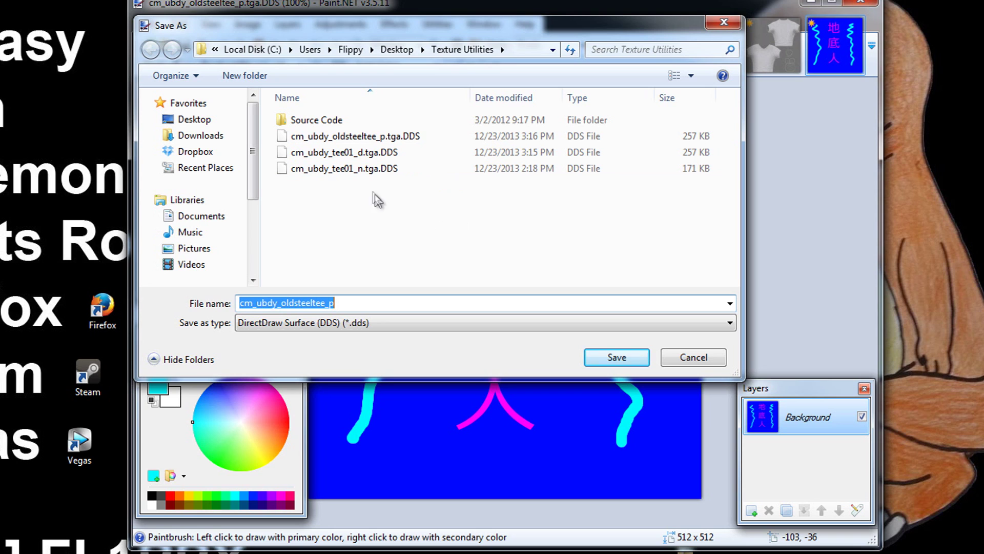
pyautogui.click(413, 139)
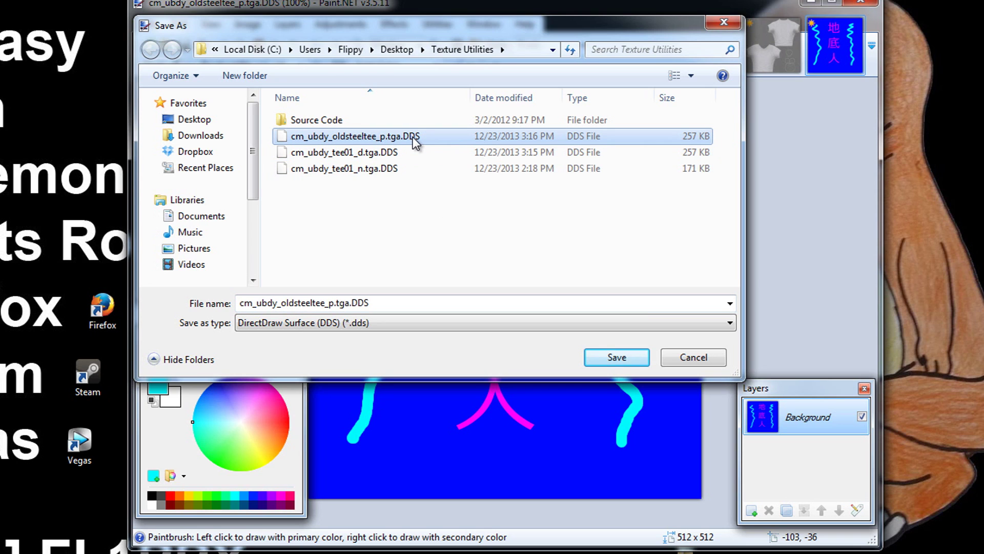
pyautogui.click(621, 358)
pyautogui.click(527, 285)
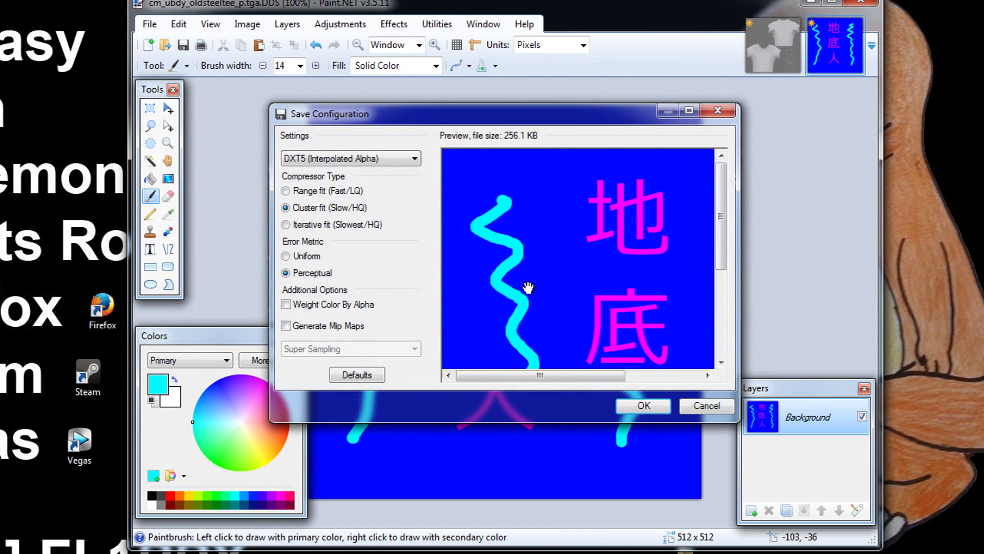
# Keep DXT5 (Interpolated Alpha) compression and write the DDS file
pyautogui.click(414, 159)
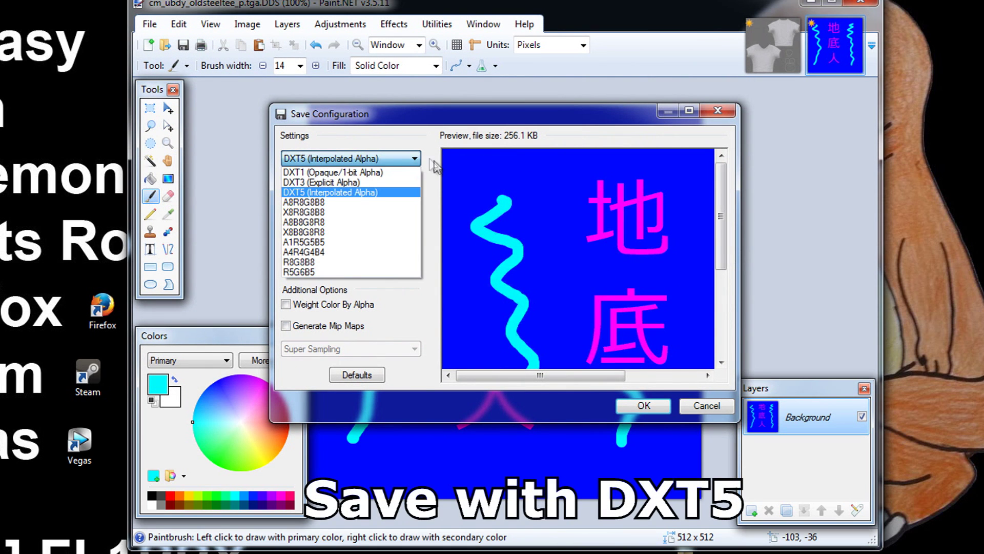
pyautogui.click(340, 193)
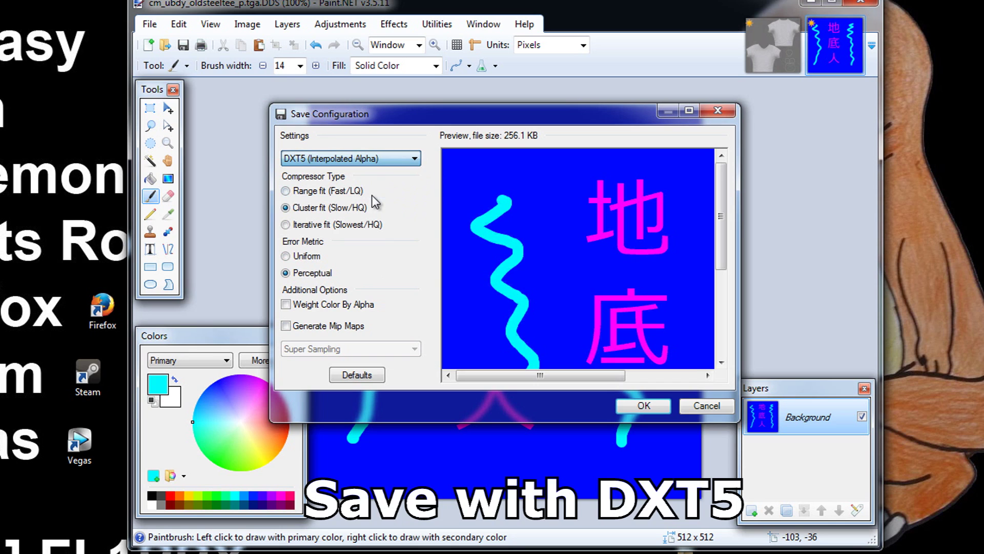
pyautogui.click(644, 406)
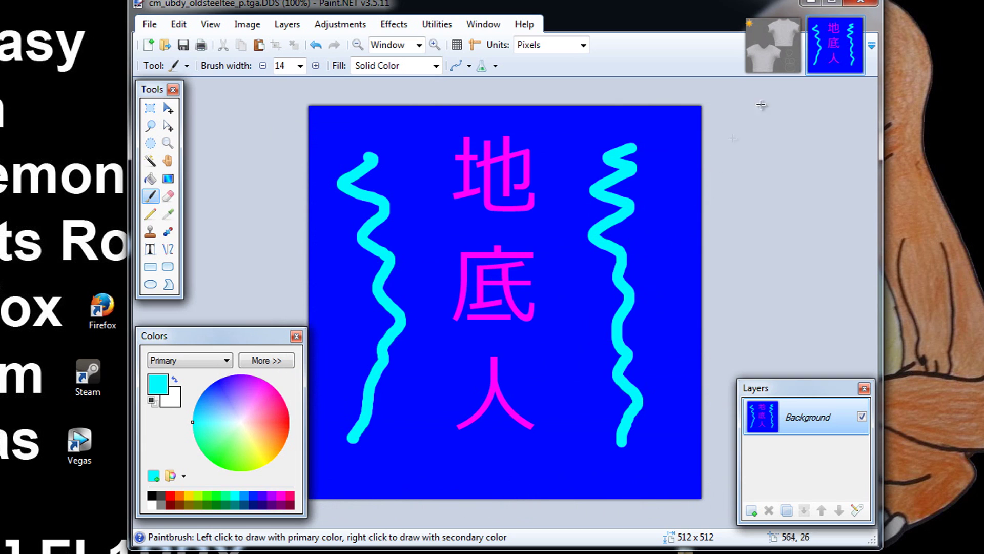
# Close the blue texture image and exit Paint.NET without further changes
pyautogui.moveTo(852, 23)
pyautogui.click(856, 24)
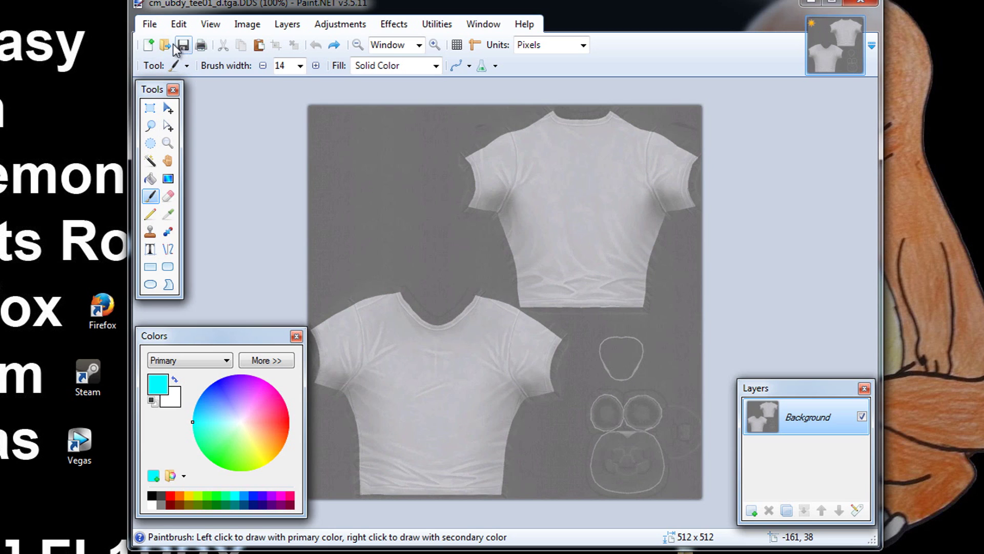
pyautogui.click(149, 24)
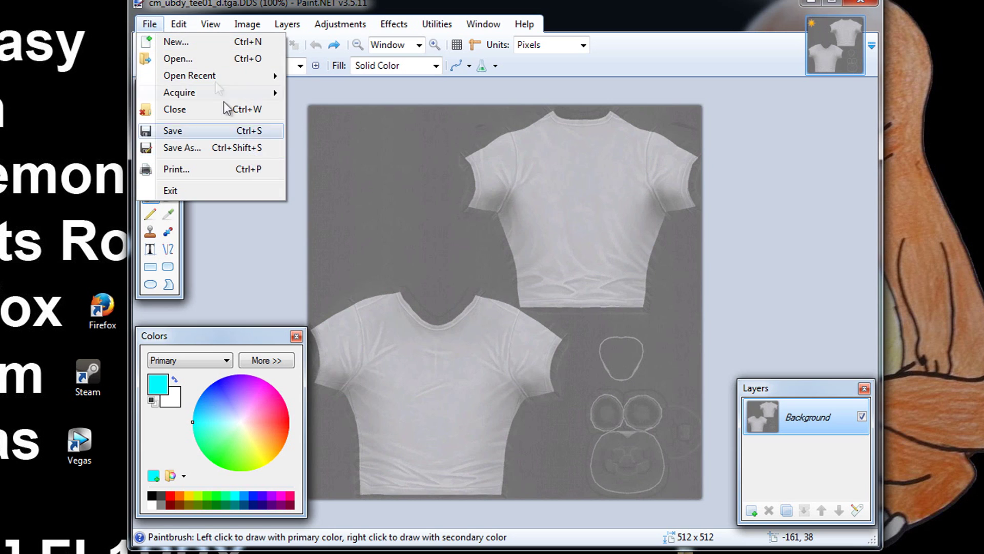
pyautogui.click(754, 16)
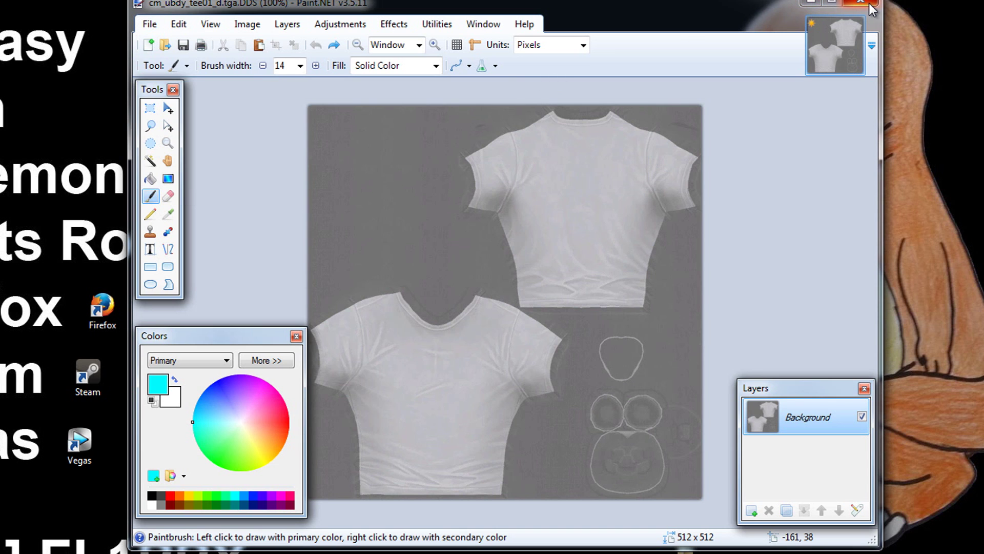
pyautogui.click(870, 5)
# Repack the new textures by dropping cm_ubdy_oldsteeltee.cpeg_pc onto SR3RepackTextures
pyautogui.click(405, 215)
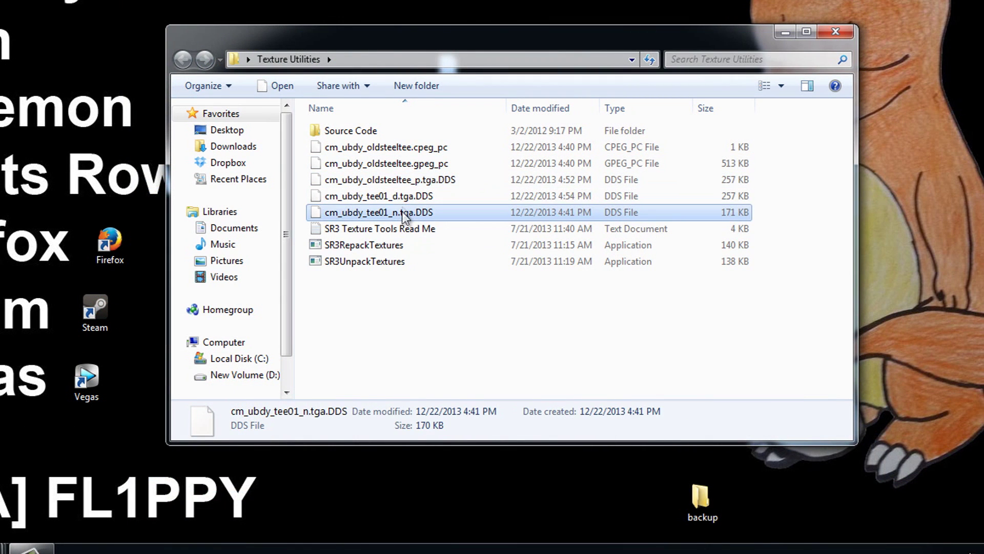
pyautogui.click(345, 195)
pyautogui.click(441, 180)
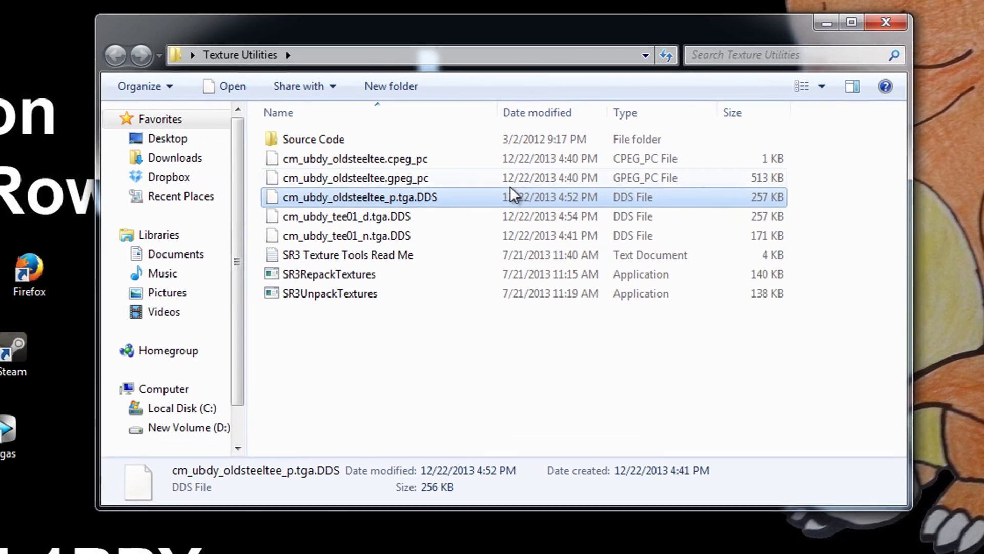
pyautogui.click(518, 162)
pyautogui.click(509, 148)
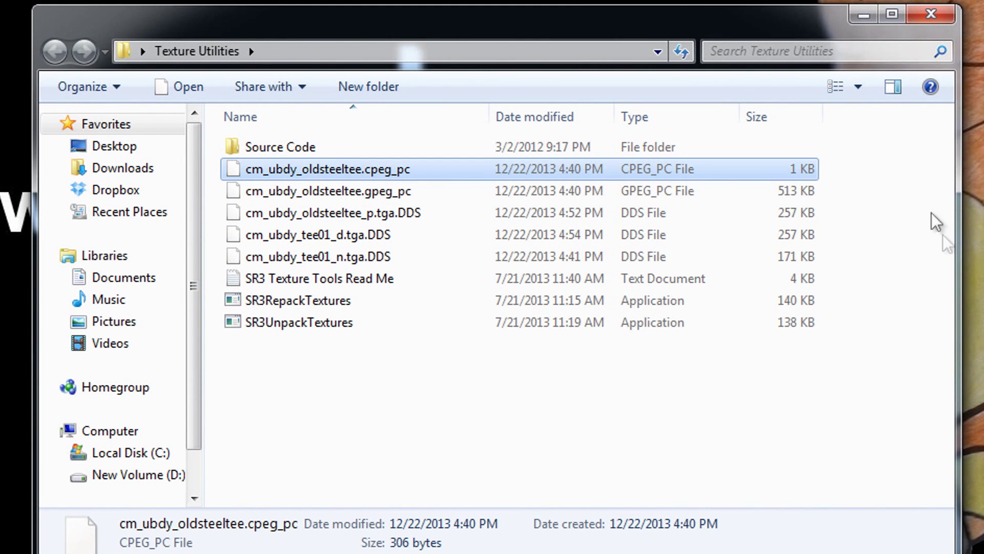
pyautogui.click(902, 392)
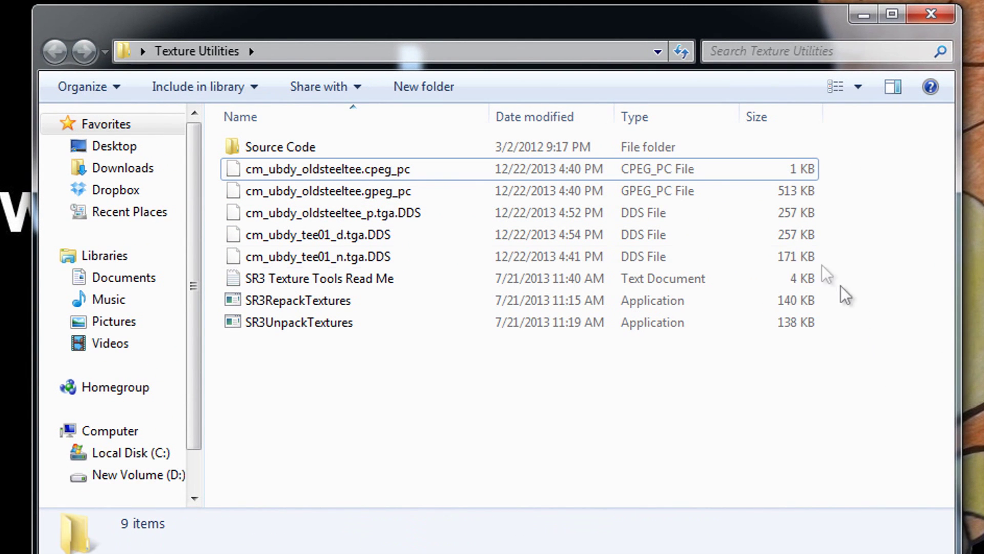
pyautogui.click(367, 171)
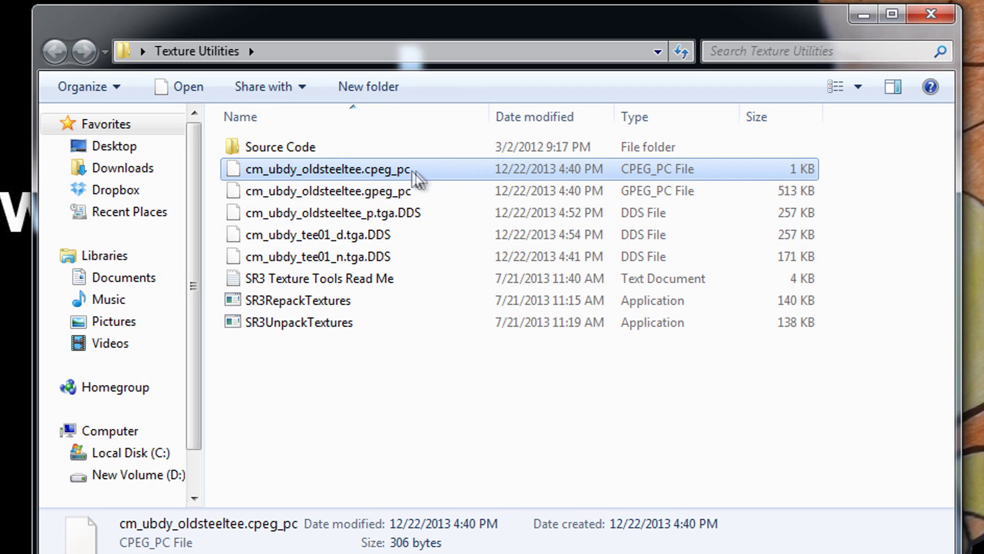
pyautogui.moveTo(432, 168); pyautogui.dragTo(421, 305)
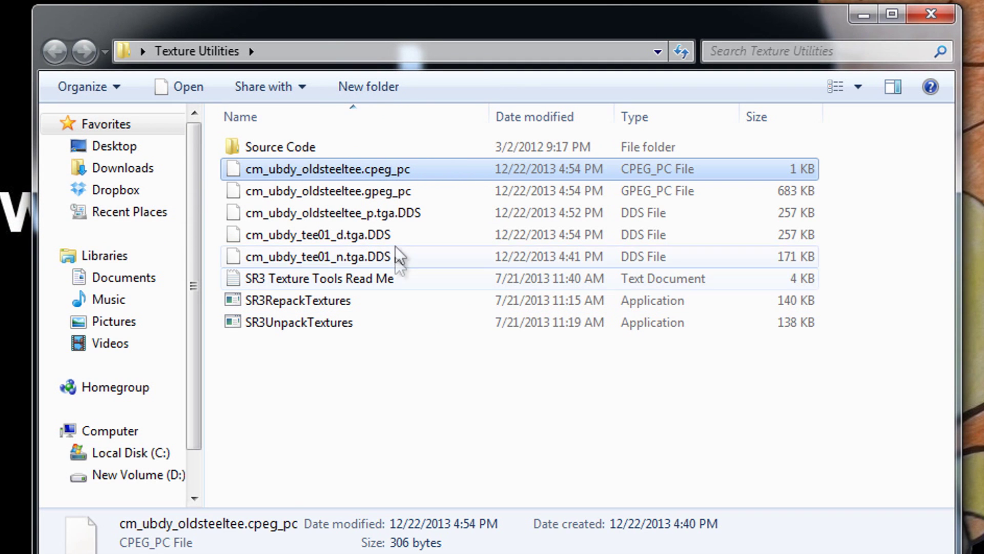
# Move the three DDS files to the desktop and both peg files into custmesh_756642074.str2_pc
pyautogui.moveTo(829, 261); pyautogui.dragTo(347, 218)
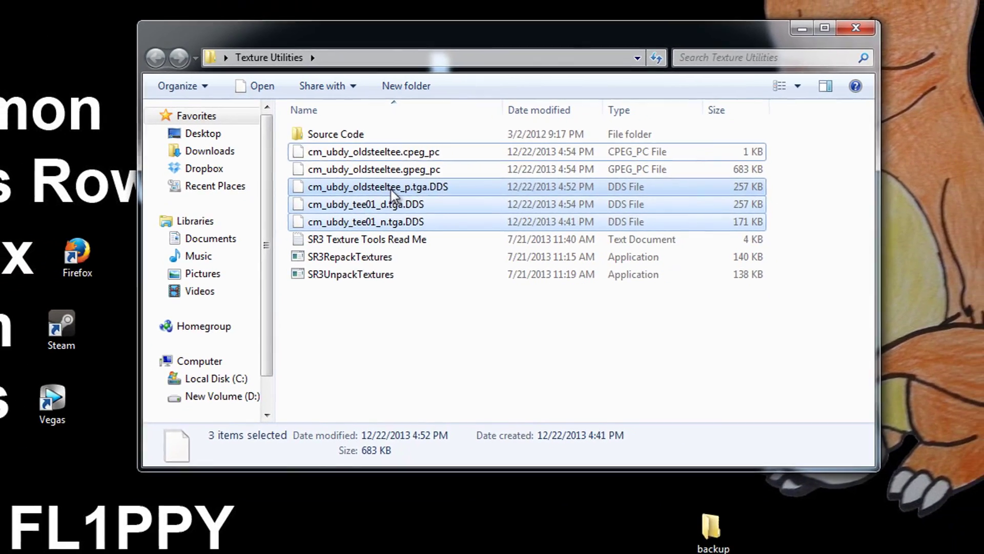
pyautogui.moveTo(392, 189); pyautogui.dragTo(979, 395)
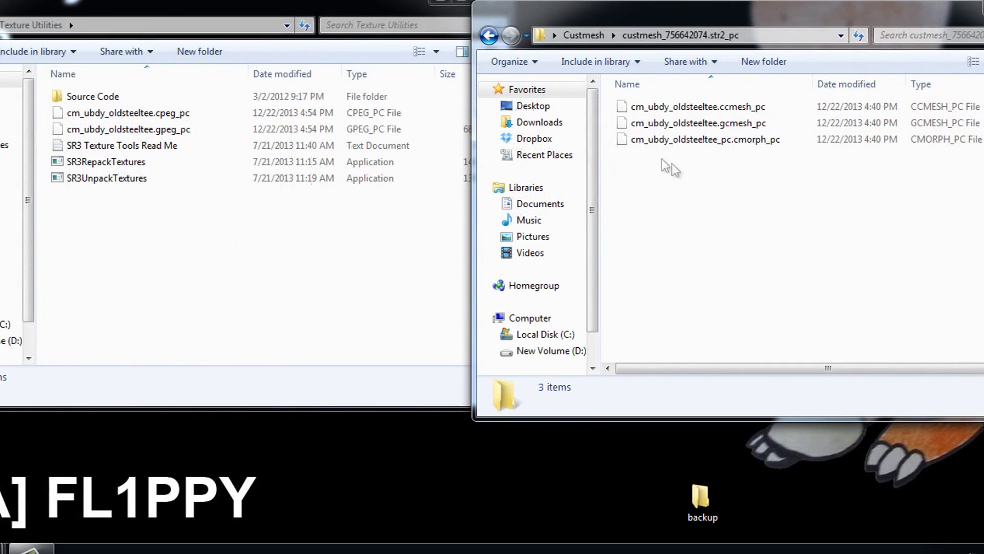
pyautogui.click(328, 130)
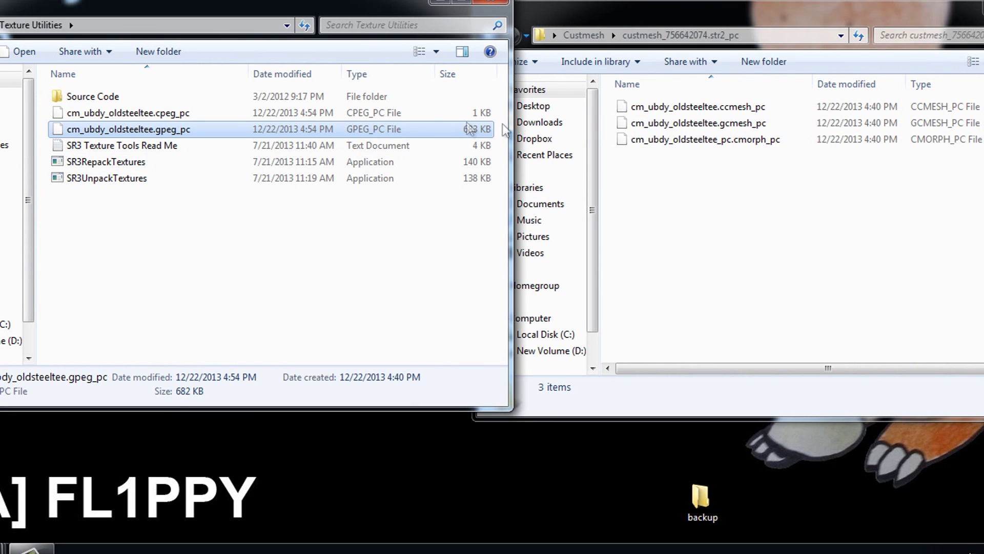
pyautogui.keyDown('shift'); pyautogui.click(471, 114); pyautogui.keyUp('shift')
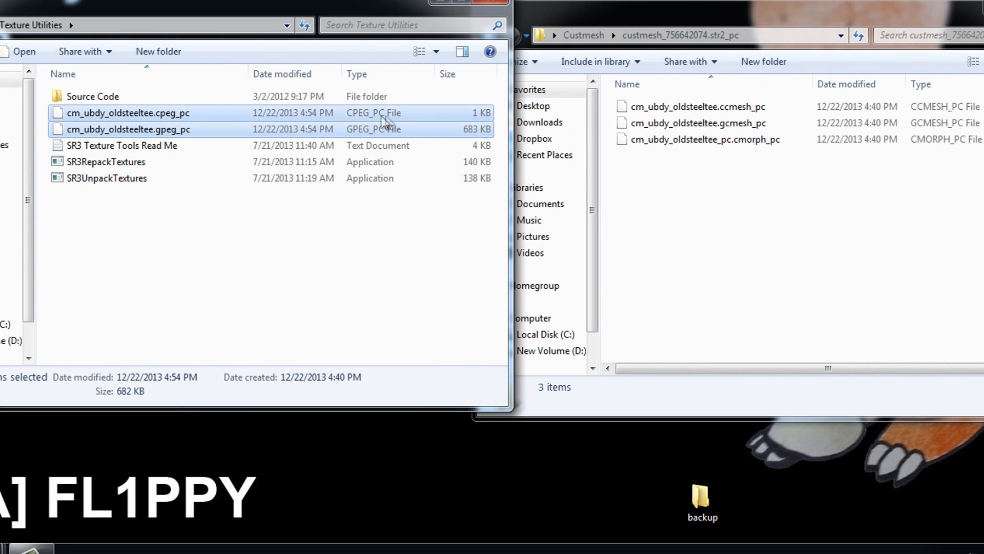
pyautogui.moveTo(386, 123); pyautogui.dragTo(706, 206)
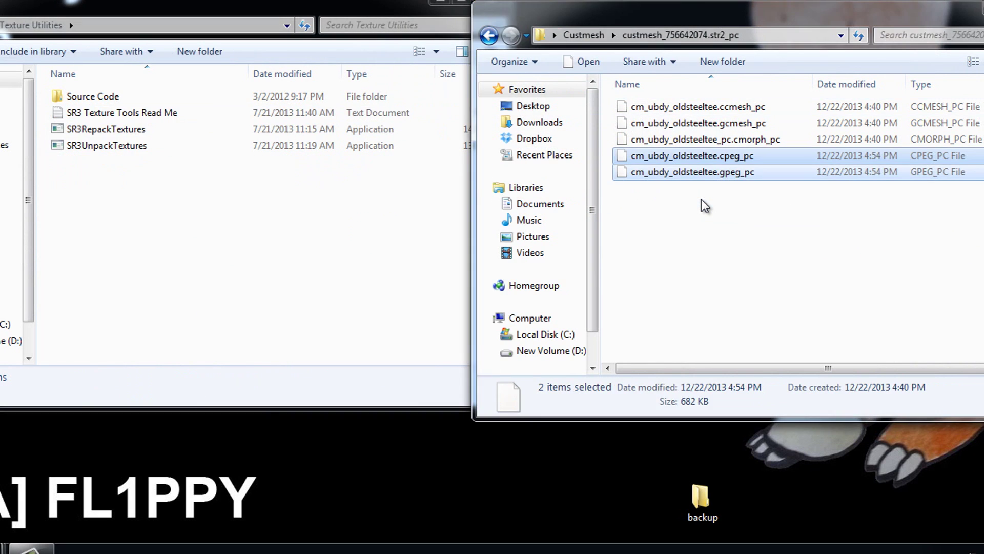
pyautogui.click(706, 206)
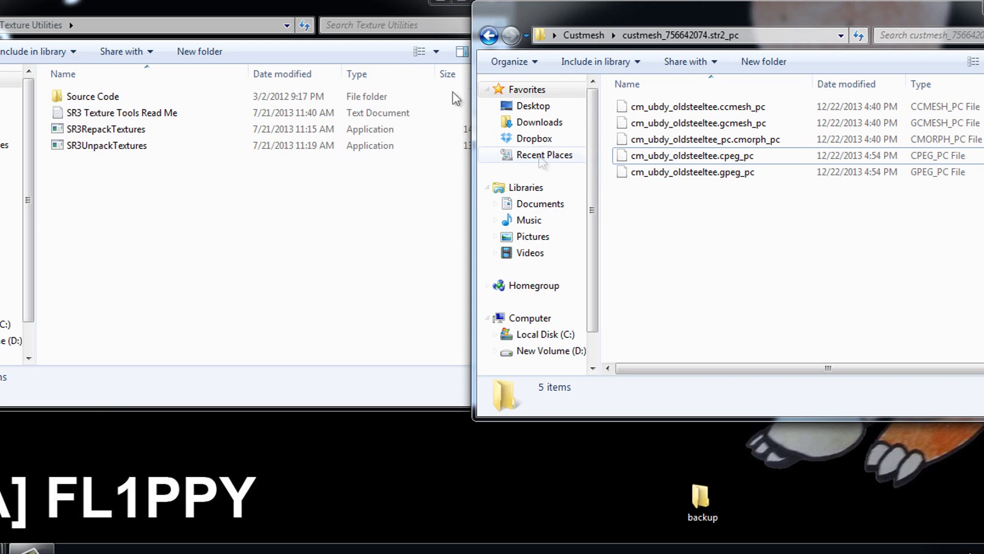
pyautogui.press('super+d')
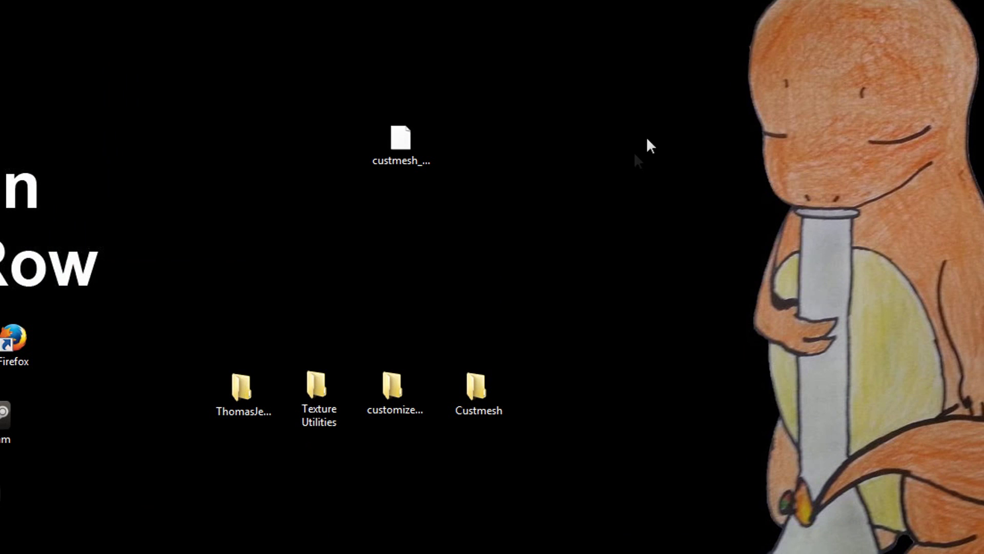
# Launch BuildPackfileGUI from the ThomasJeppSaintsRow folder and centre the Packfile Builder window
pyautogui.click(238, 371)
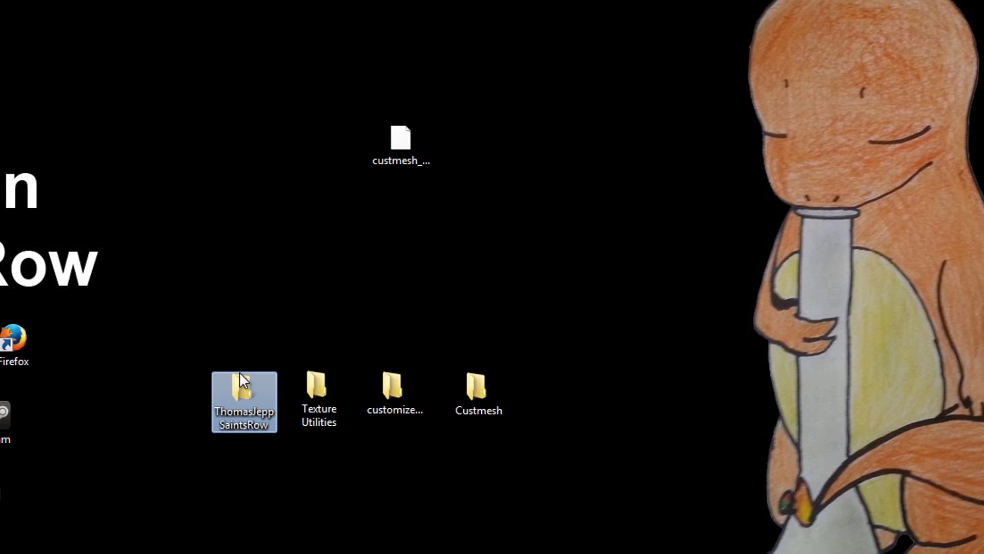
pyautogui.doubleClick(238, 380)
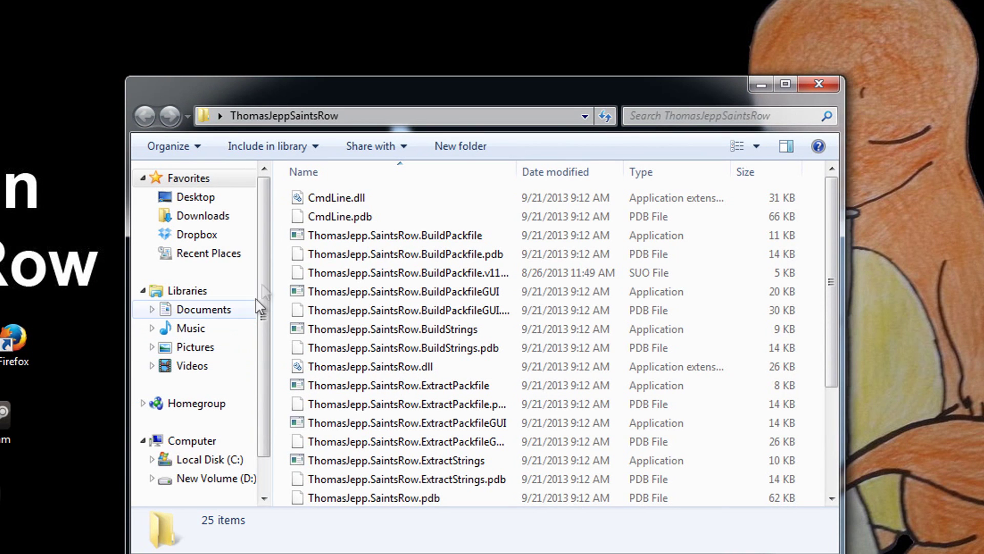
pyautogui.click(456, 300)
pyautogui.moveTo(466, 301)
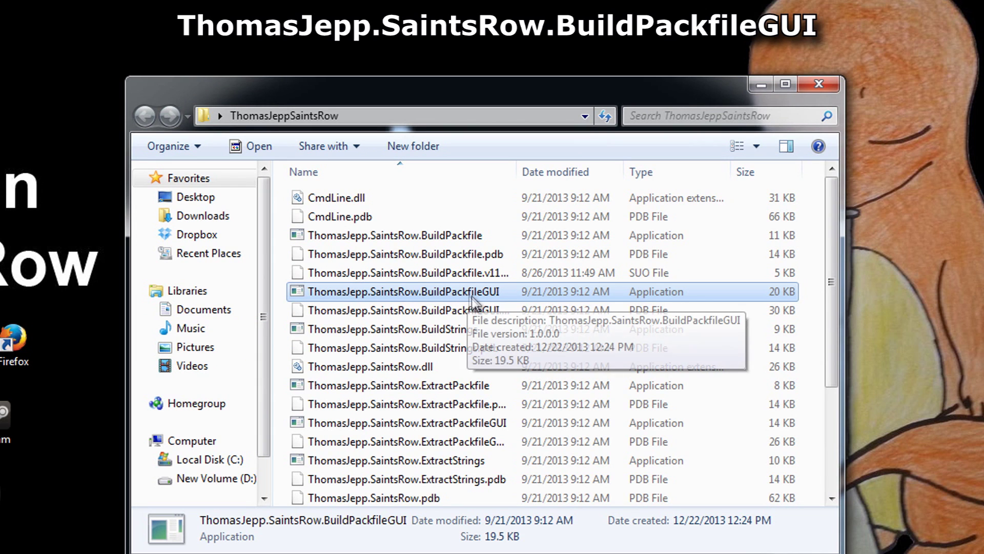
pyautogui.doubleClick(527, 290)
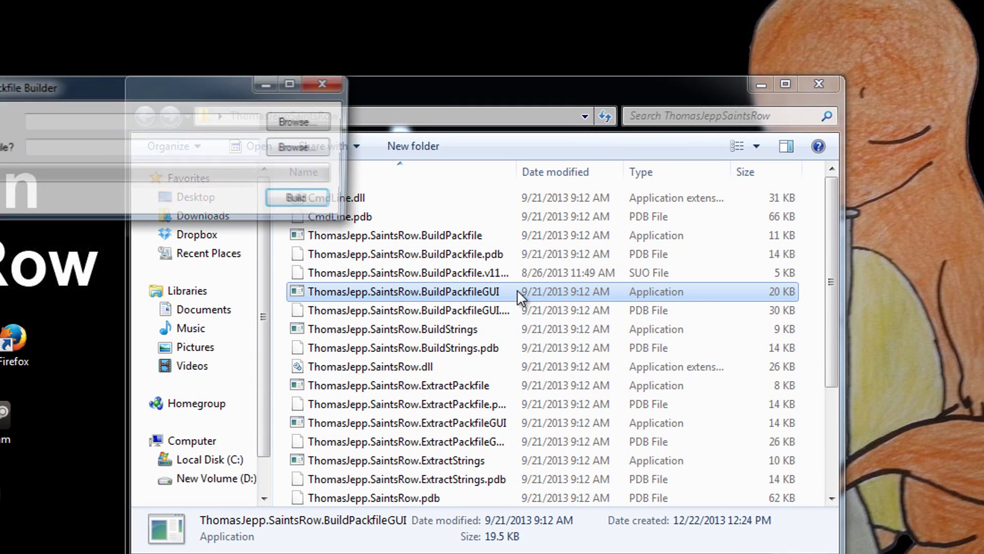
pyautogui.moveTo(234, 86); pyautogui.dragTo(523, 80)
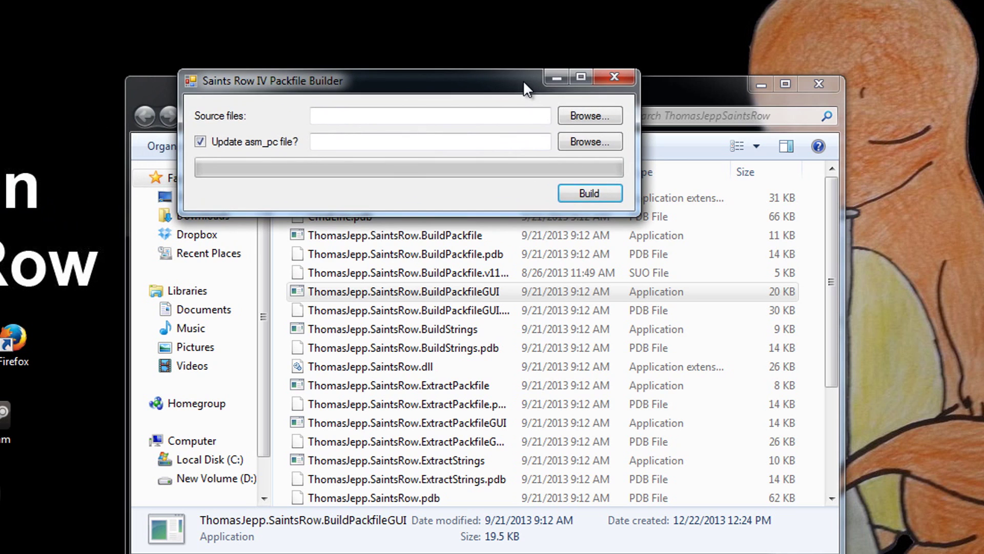
# Set Custmesh\custmesh_756642074.str2_pc as the source files and bring up the asm_pc chooser
pyautogui.click(589, 114)
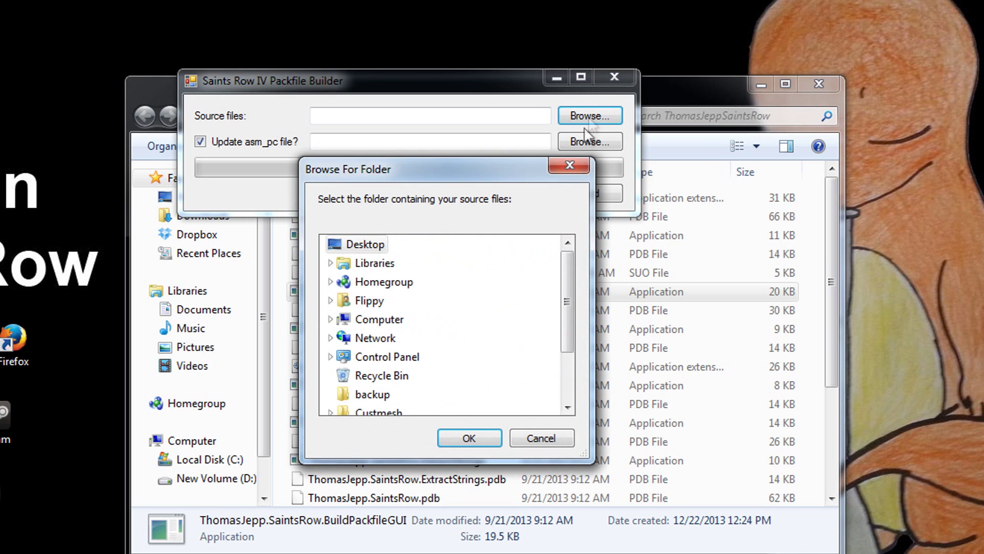
pyautogui.scroll(-2, 568, 278)
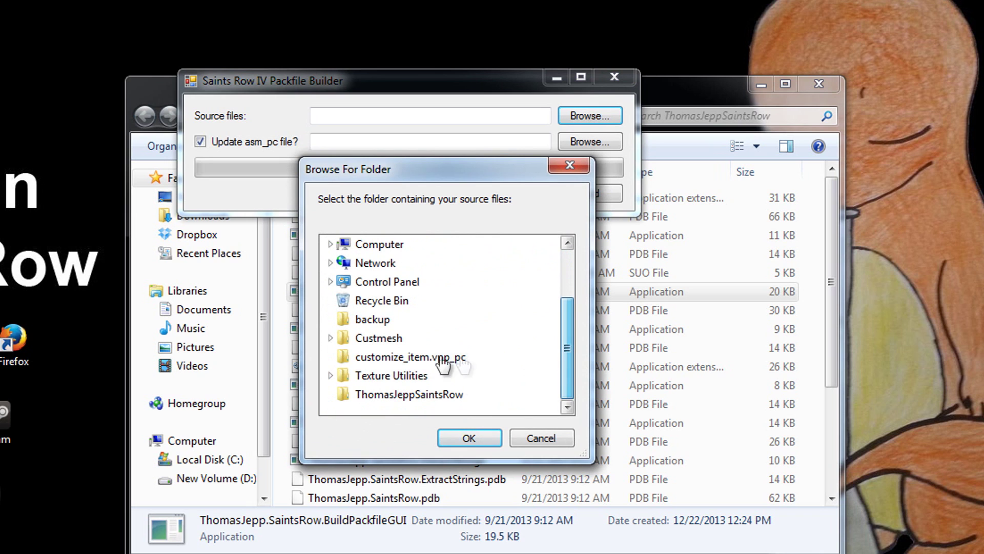
pyautogui.click(331, 338)
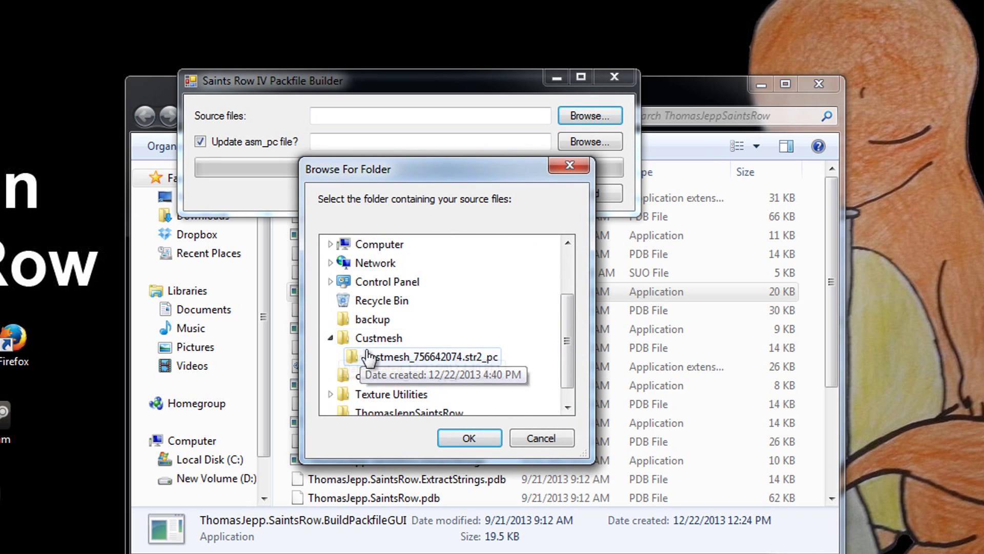
pyautogui.click(432, 358)
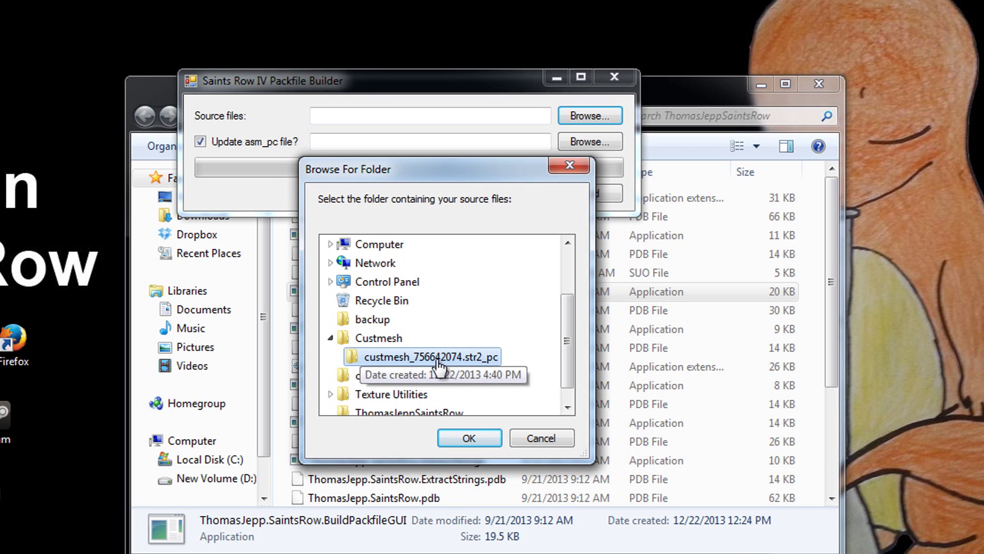
pyautogui.click(477, 437)
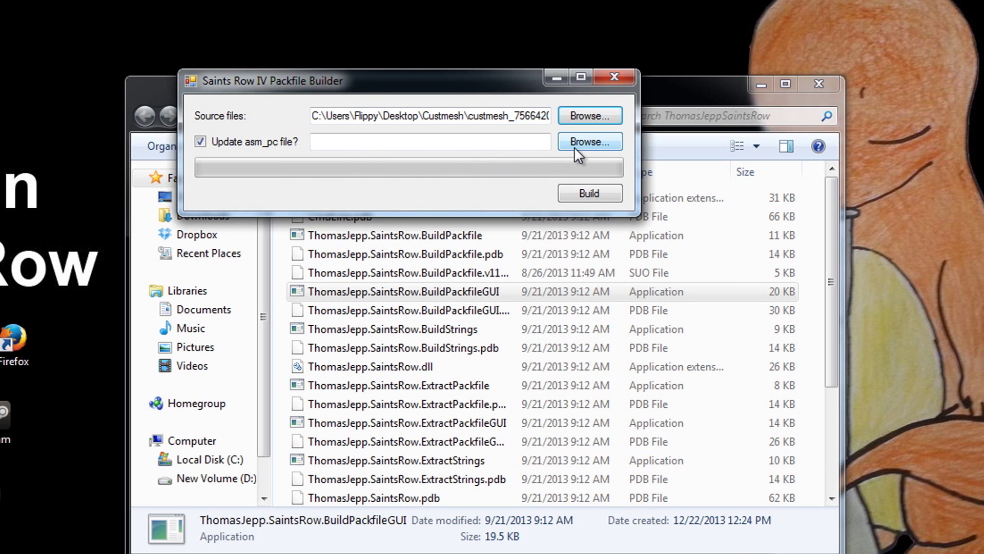
pyautogui.click(574, 147)
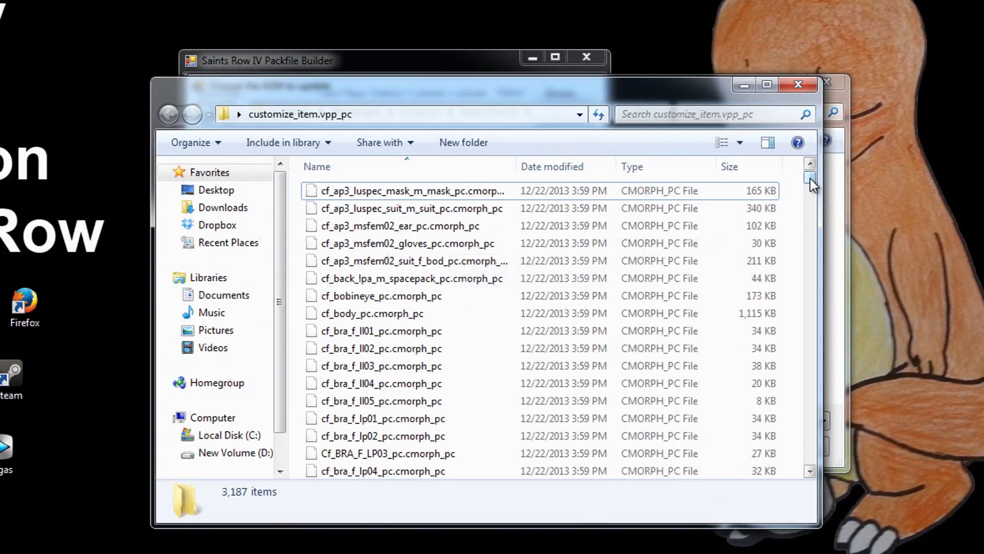
# Copy customize_item.asm_pc into the Saints Row IV folder and choose it as the asm_pc to update
pyautogui.click(810, 180)
pyautogui.moveTo(809, 183); pyautogui.dragTo(826, 459)
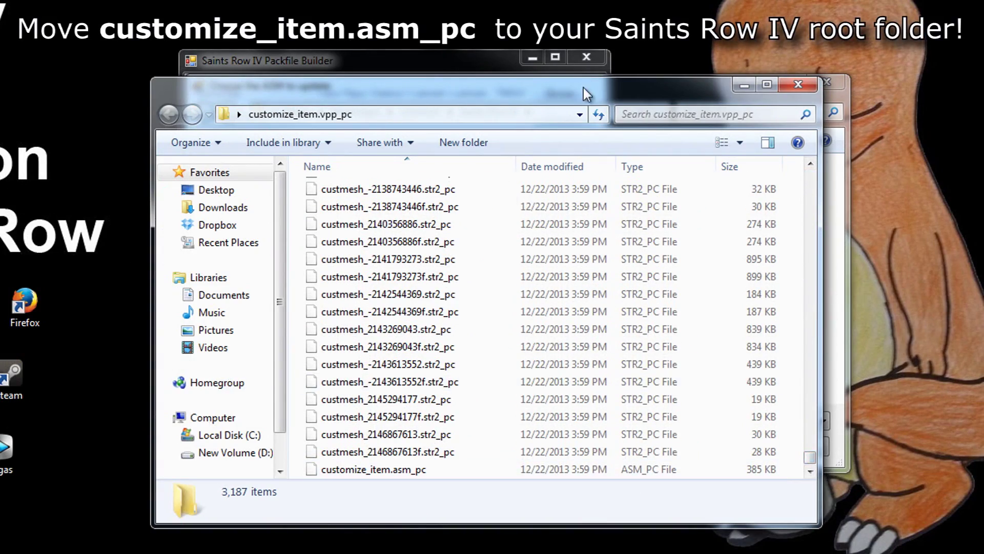
pyautogui.moveTo(583, 88); pyautogui.dragTo(287, 66)
pyautogui.click(154, 449)
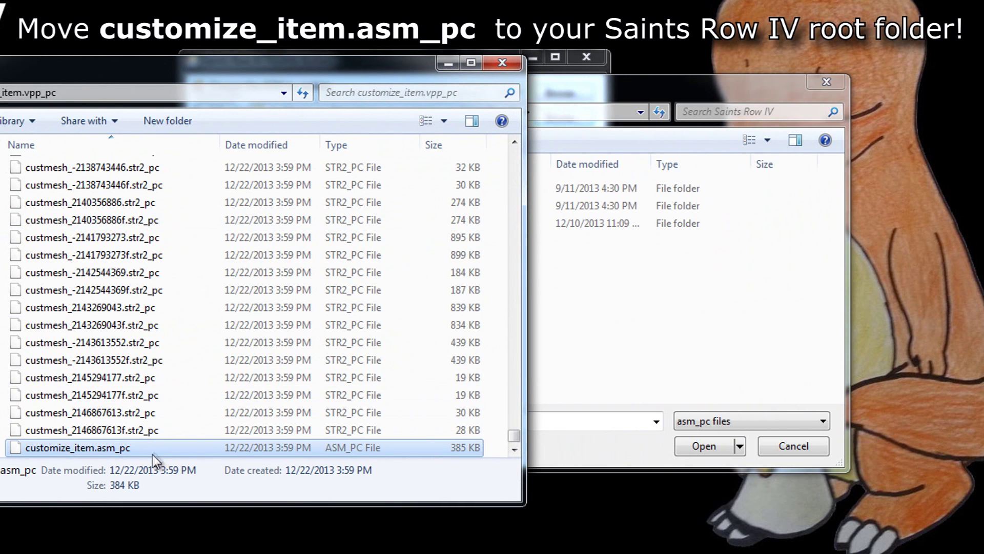
pyautogui.moveTo(698, 325); pyautogui.dragTo(655, 341)
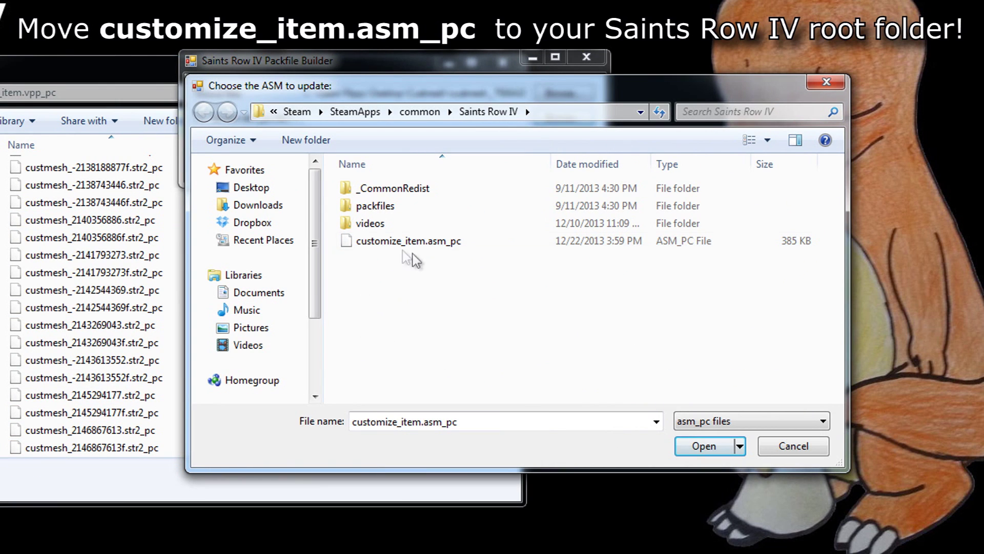
pyautogui.click(390, 242)
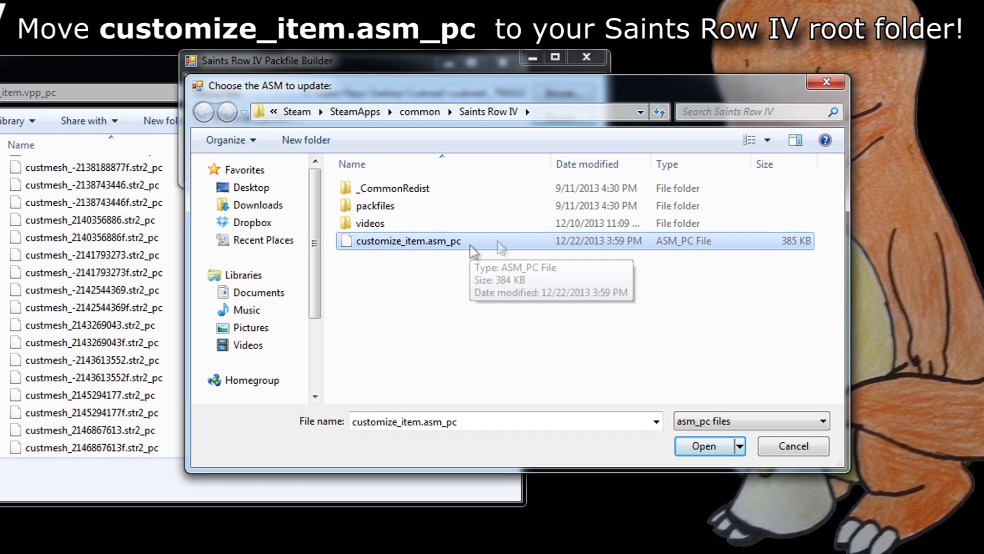
pyautogui.doubleClick(500, 247)
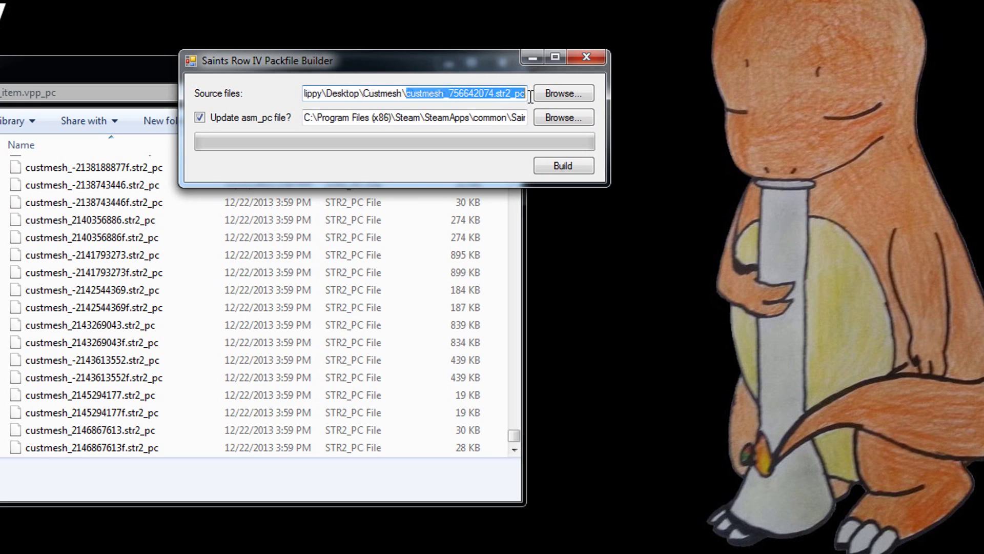
# Build the packfile named custmesh_756642074 and close the Packfile Builder
pyautogui.rightClick(495, 96)
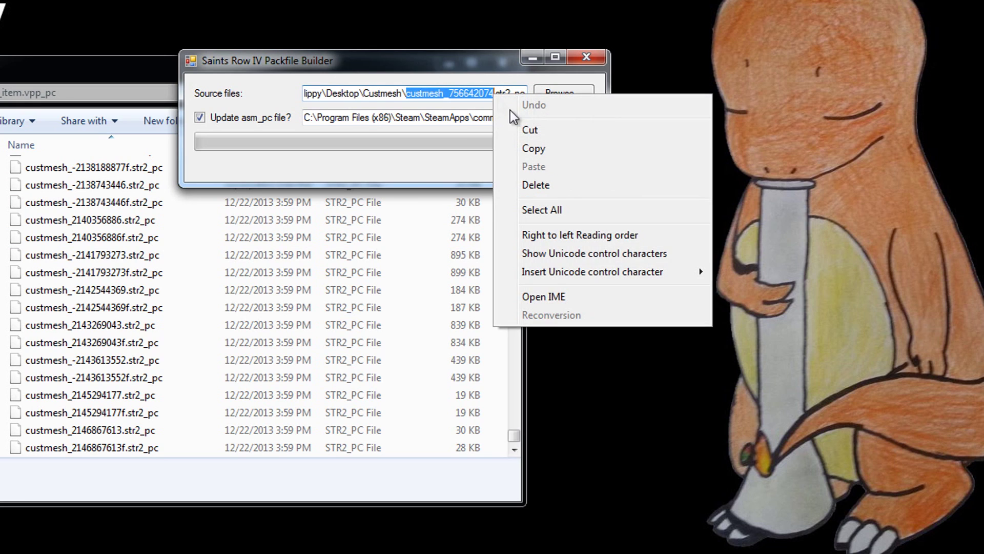
pyautogui.click(543, 150)
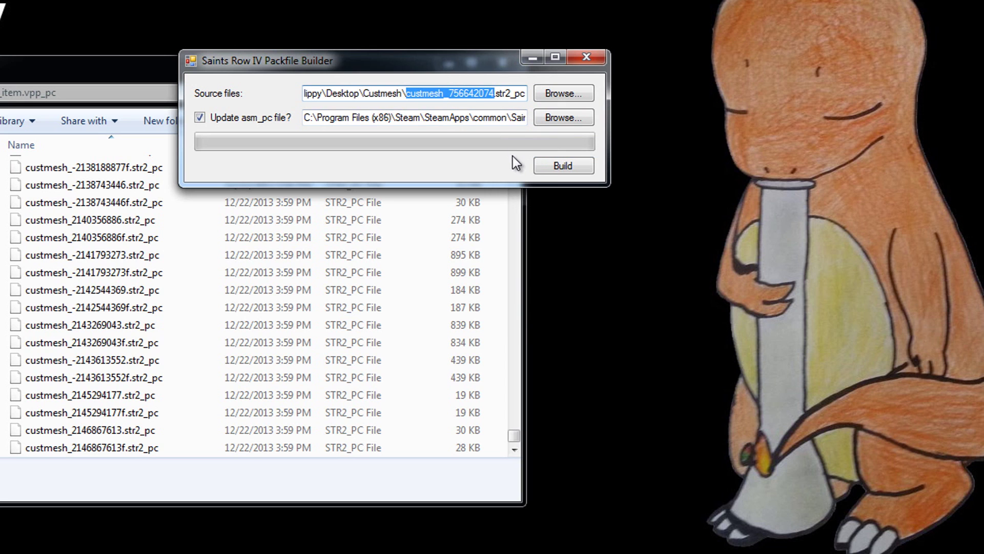
pyautogui.click(543, 164)
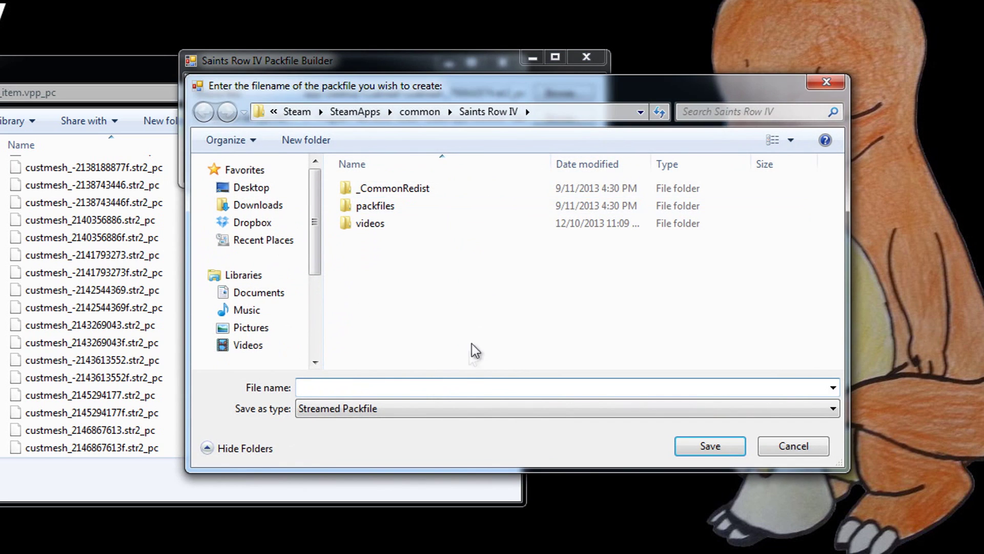
pyautogui.rightClick(464, 385)
pyautogui.click(518, 456)
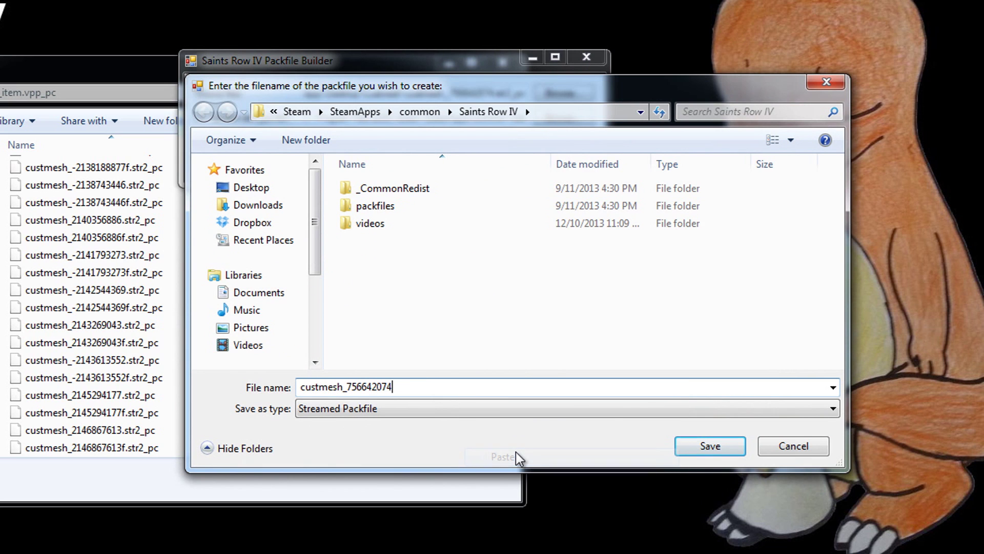
pyautogui.click(696, 451)
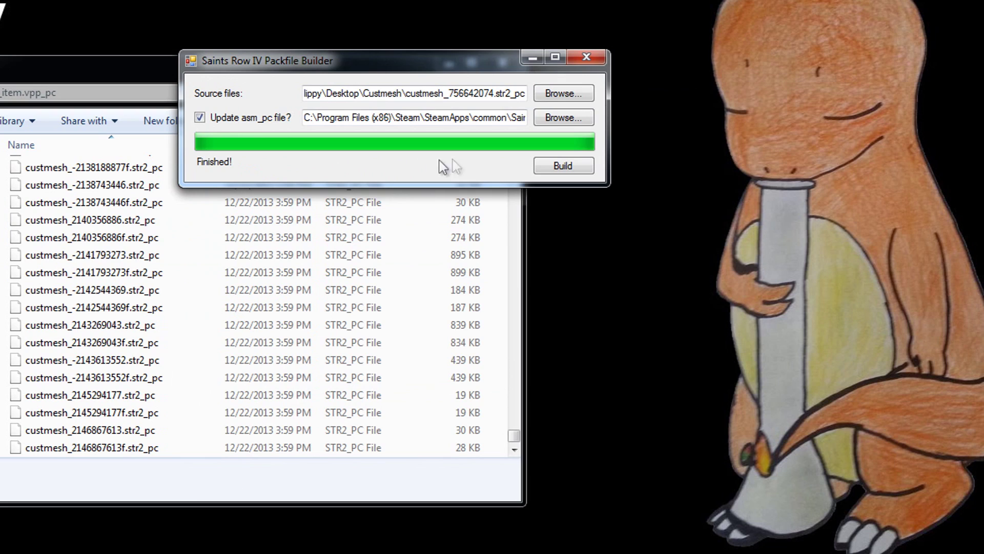
pyautogui.click(592, 55)
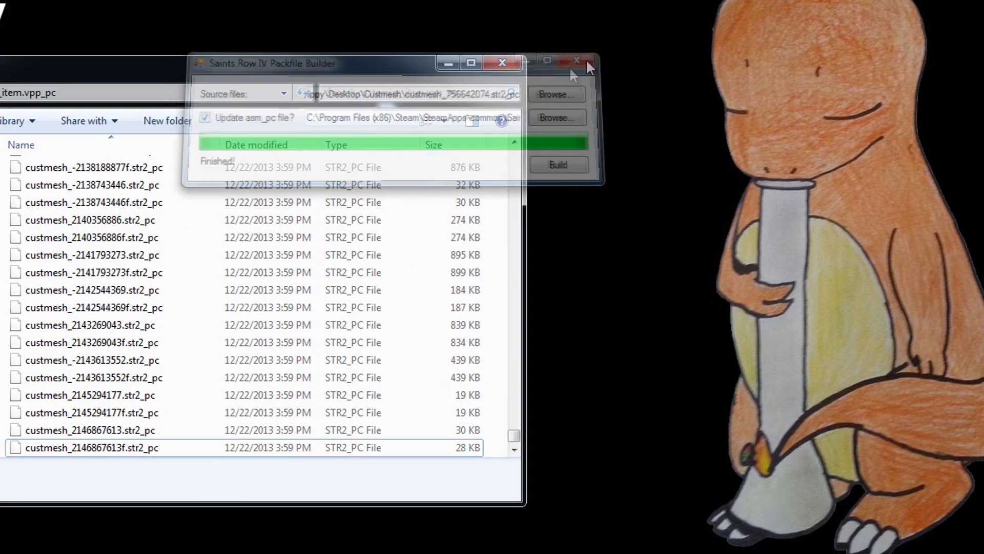
# Set the Old Steel Tee's primary colour to Blue 5
pyautogui.click(515, 65)
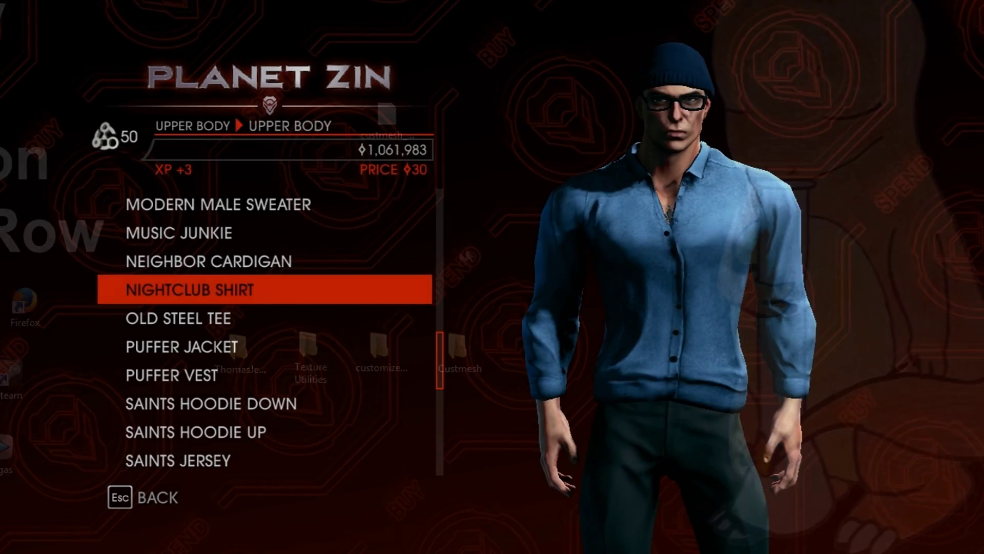
pyautogui.press('Up')
pyautogui.press('Up')
pyautogui.press('Up')
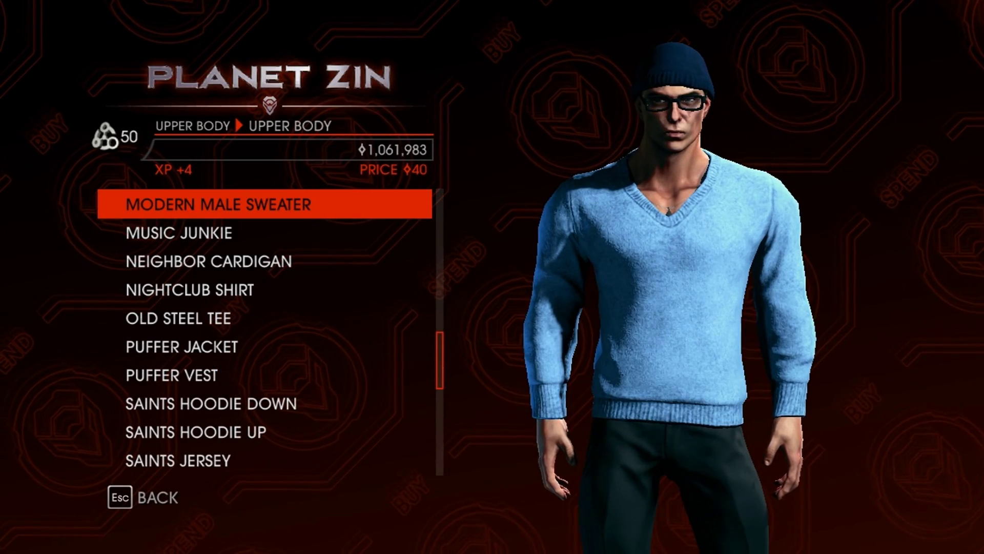
pyautogui.press('Down')
pyautogui.press('Down')
pyautogui.press('Down')
pyautogui.press('Down')
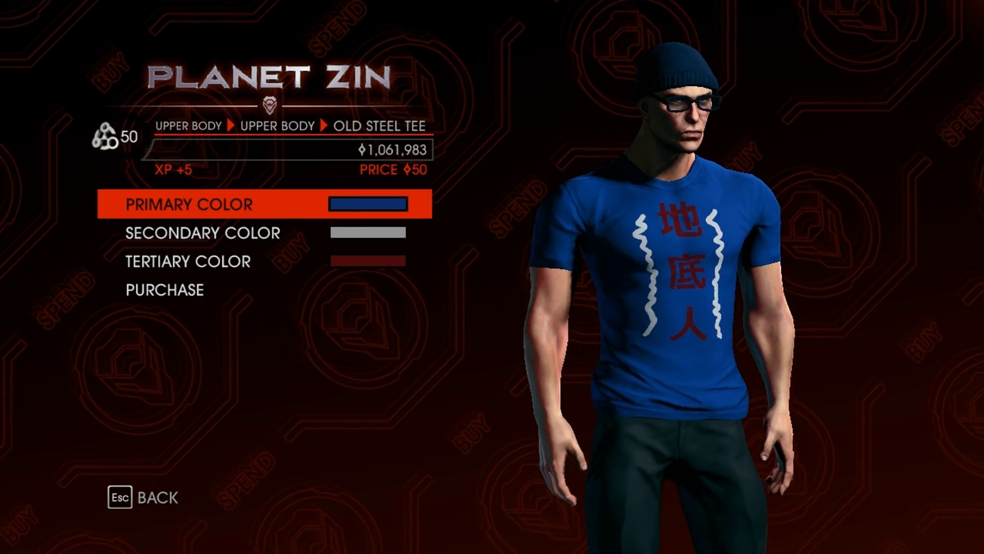
pyautogui.press('Down')
pyautogui.press('Return')
pyautogui.press('Up')
pyautogui.press('Up')
pyautogui.press('Left')
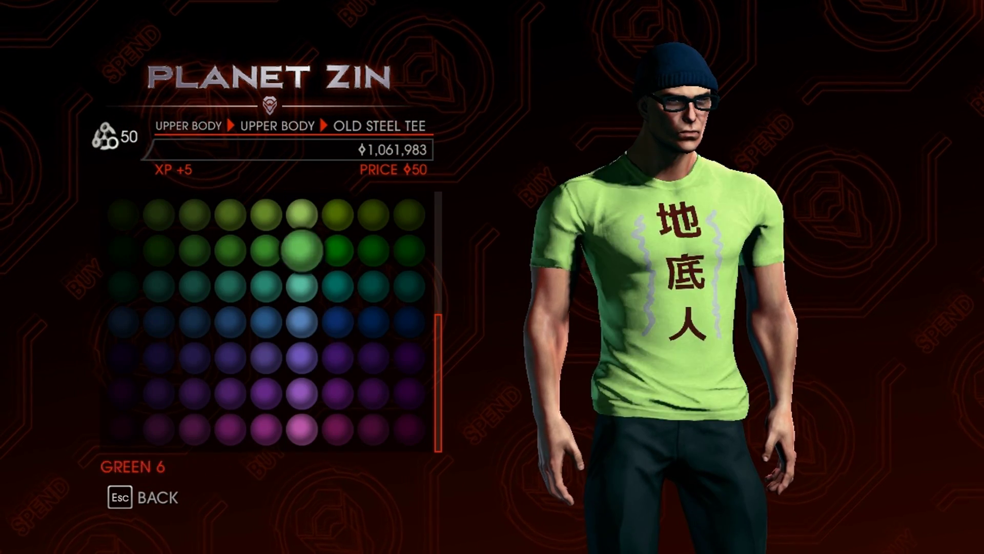
pyautogui.press('Down')
pyautogui.press('Down')
pyautogui.press('Down')
pyautogui.press('Down')
pyautogui.press('Up')
pyautogui.press('Left')
pyautogui.press('Left')
pyautogui.press('Left')
pyautogui.press('Up')
pyautogui.press('Right')
pyautogui.press('Right')
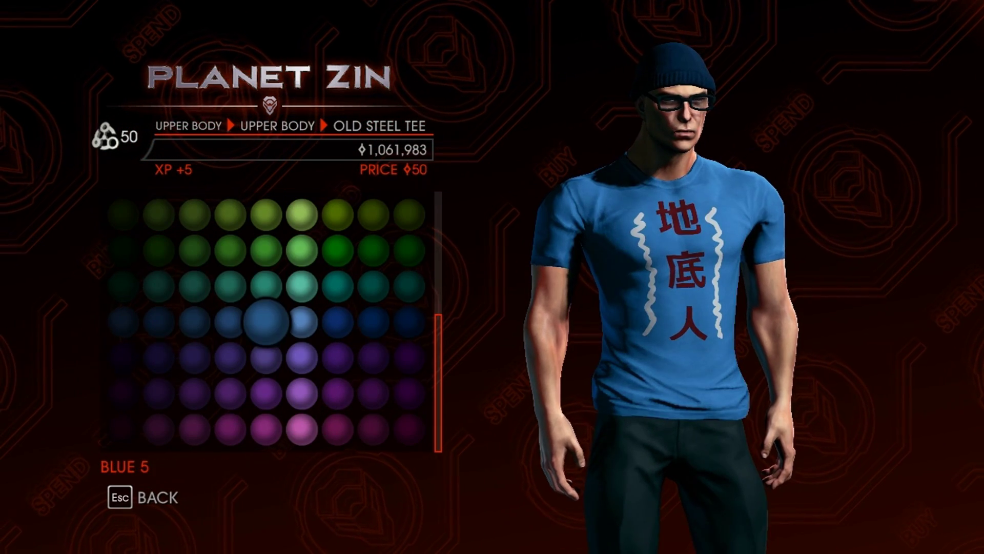
pyautogui.press('Return')
pyautogui.press('Down')
pyautogui.press('Down')
pyautogui.press('Up')
# Set the secondary colour to orange so the squiggles turn orange
pyautogui.press('Return')
pyautogui.press('Down')
pyautogui.press('Down')
pyautogui.press('Down')
pyautogui.press('Right')
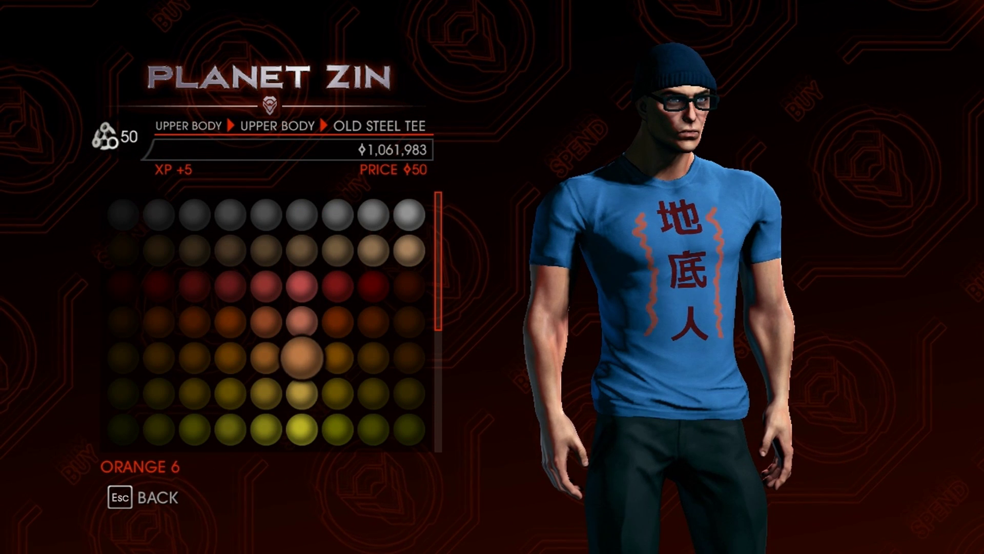
pyautogui.press('Left')
pyautogui.press('Left')
pyautogui.press('Left')
pyautogui.press('Left')
pyautogui.press('Up')
pyautogui.press('Up')
pyautogui.press('Up')
pyautogui.press('Right')
pyautogui.press('Right')
pyautogui.press('Down')
pyautogui.press('Down')
pyautogui.press('Down')
pyautogui.press('Right')
pyautogui.press('Right')
pyautogui.press('Right')
pyautogui.press('Left')
pyautogui.press('Left')
pyautogui.press('Up')
pyautogui.press('Up')
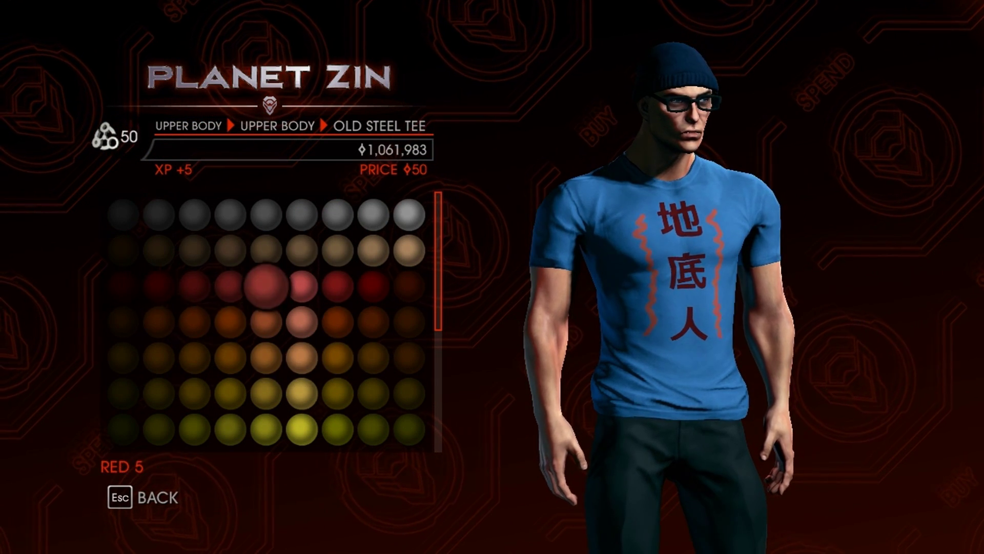
pyautogui.press('Down')
pyautogui.press('Down')
pyautogui.press('Right')
pyautogui.press('Right')
pyautogui.press('Return')
# Set the tertiary colour to Grey 1 so the kanji appear black
pyautogui.press('Down')
pyautogui.press('Return')
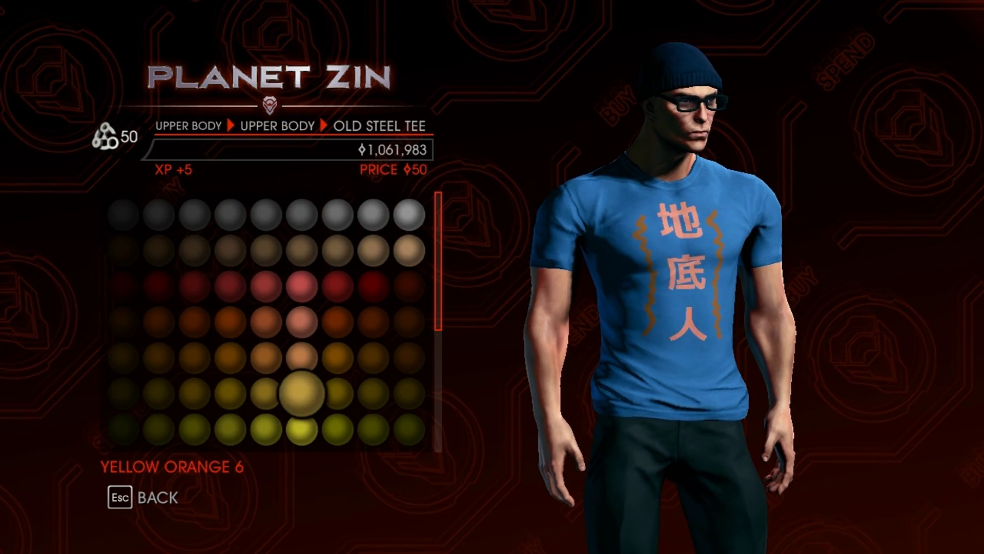
pyautogui.press('Down')
pyautogui.press('Down')
pyautogui.press('Left')
pyautogui.press('Left')
pyautogui.press('Left')
pyautogui.press('Up')
pyautogui.press('Up')
pyautogui.press('Up')
pyautogui.press('Left')
pyautogui.press('Left')
pyautogui.press('Left')
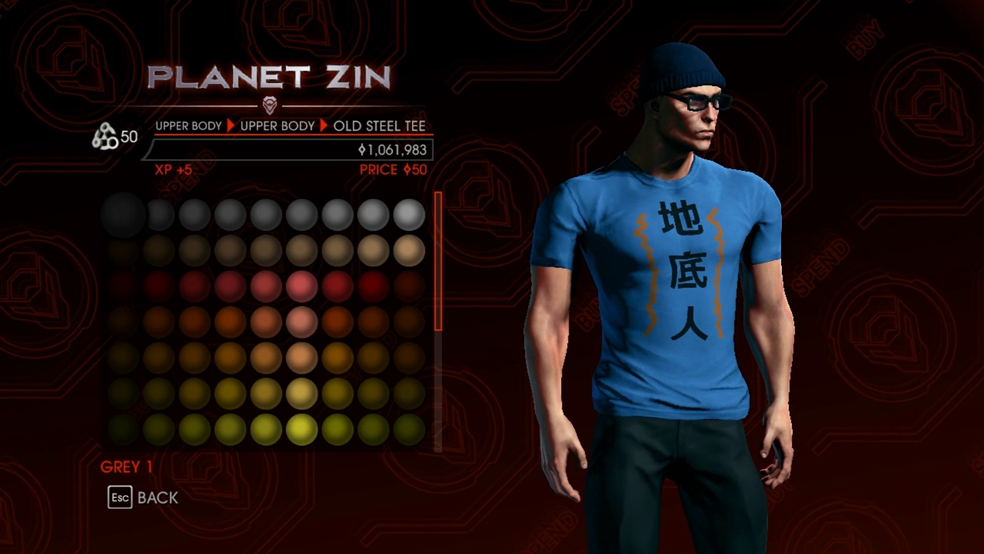
pyautogui.press('Return')
pyautogui.press('Up')
pyautogui.press('Up')
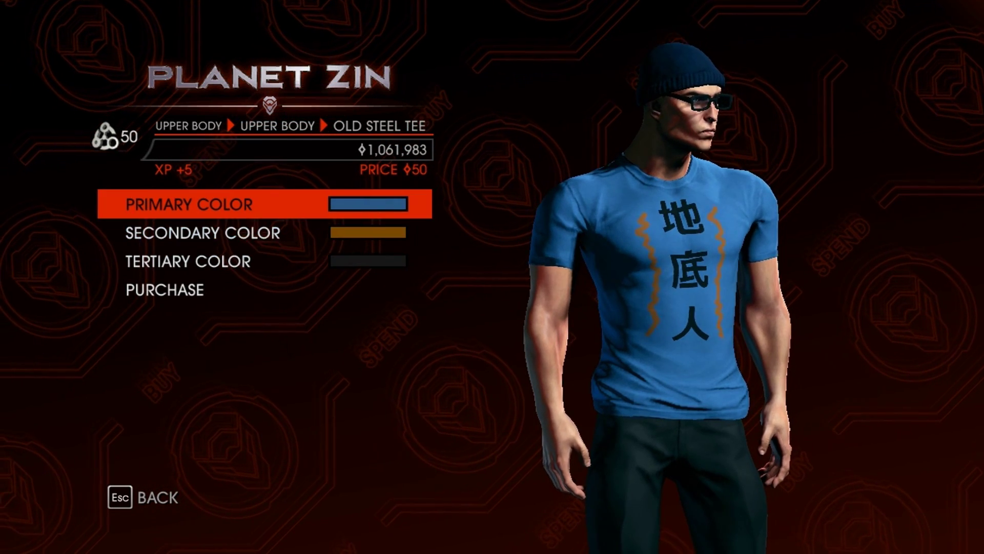
pyautogui.press('Down')
pyautogui.press('Return')
# Turn the squiggles red, then preview the Dramatis Personae upper back tattoo at Rusty's Needle
pyautogui.press('Right')
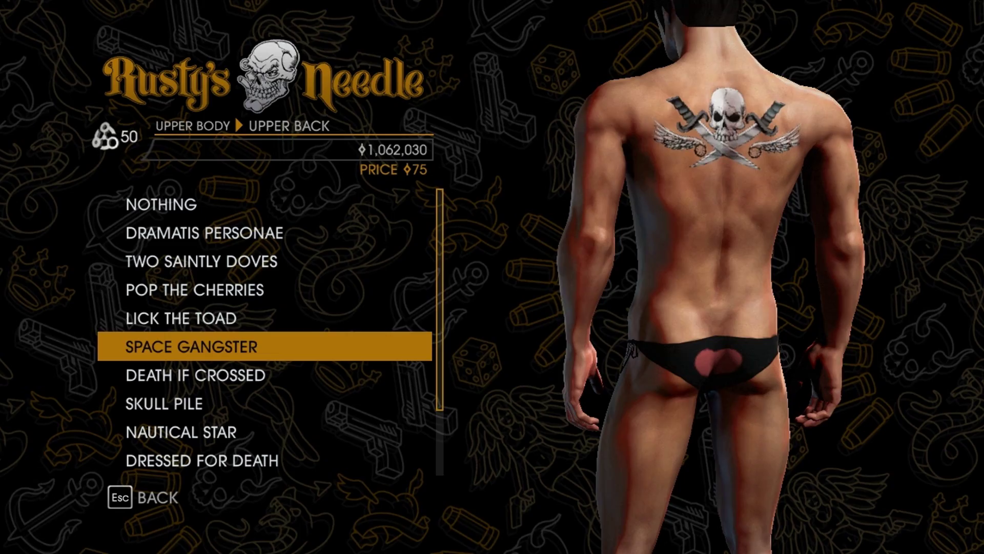
pyautogui.press('Up')
pyautogui.press('Up')
pyautogui.press('Up')
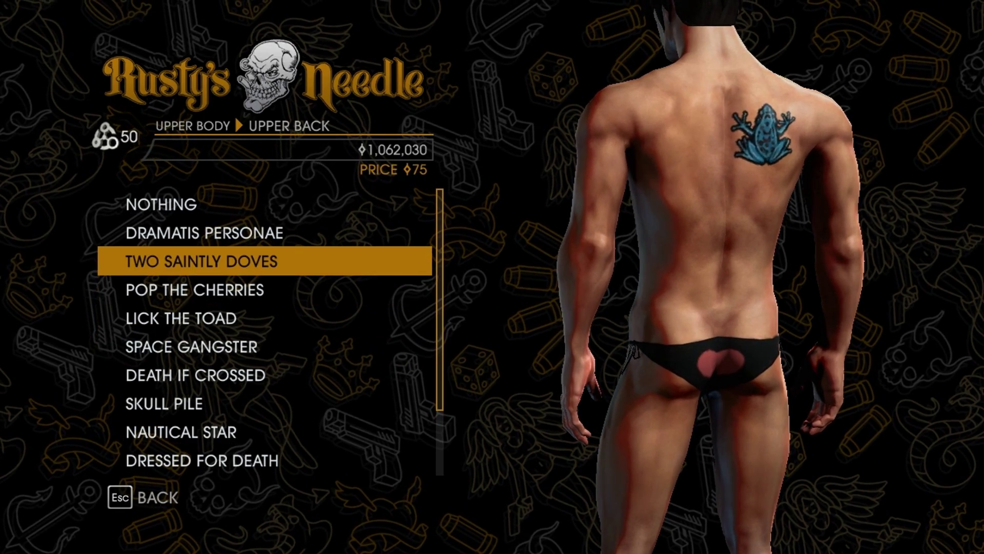
pyautogui.press('Up')
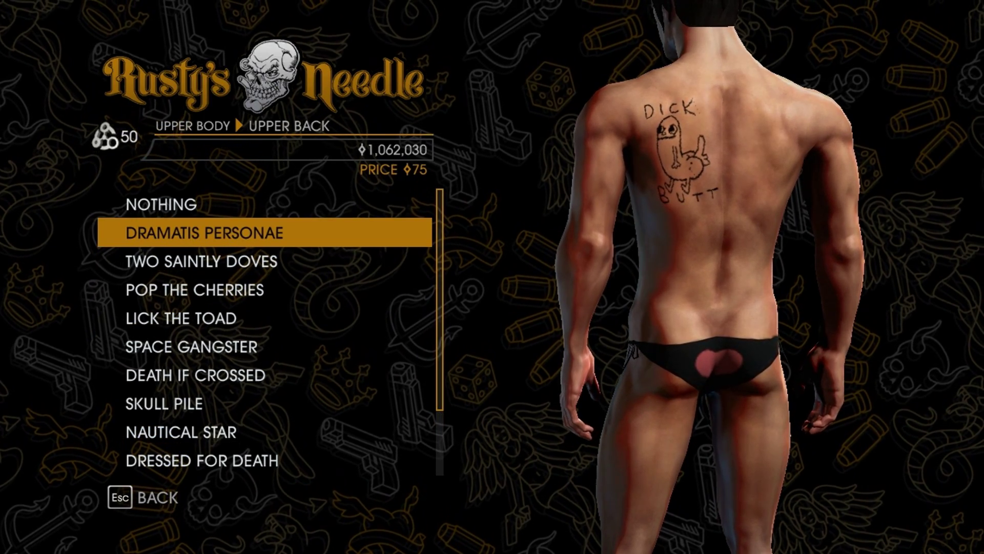
pyautogui.scroll(2, 718, 277)
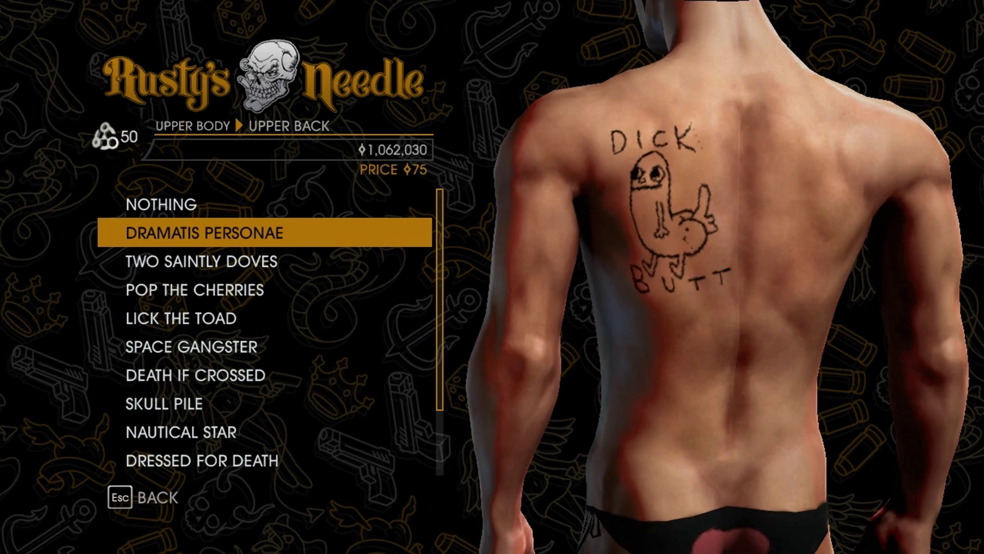